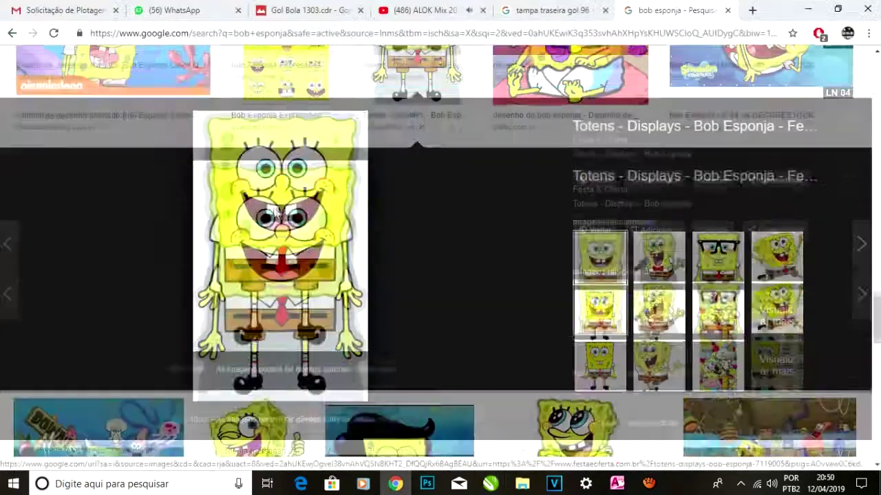
Bring the full-body SpongeBob totem picture into CorelDRAW and vectorize it with an outline trace using the line art type.
left_click(315, 303)
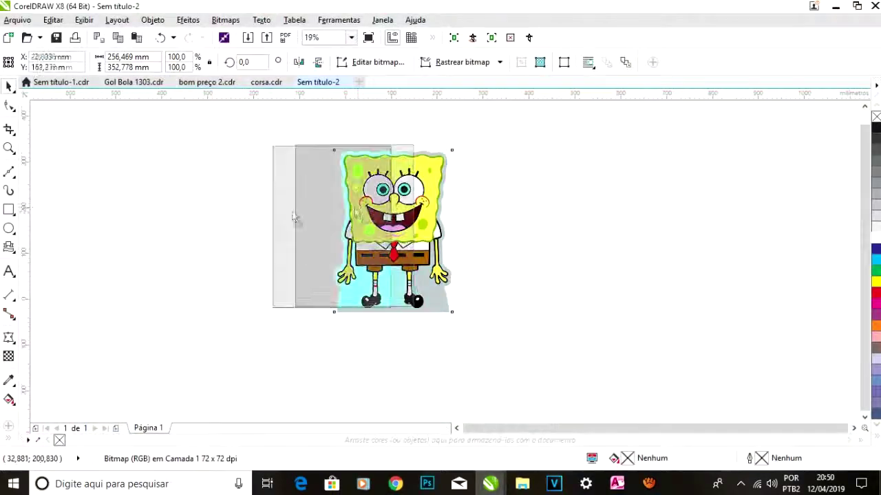
left_click(458, 61)
left_click(481, 106)
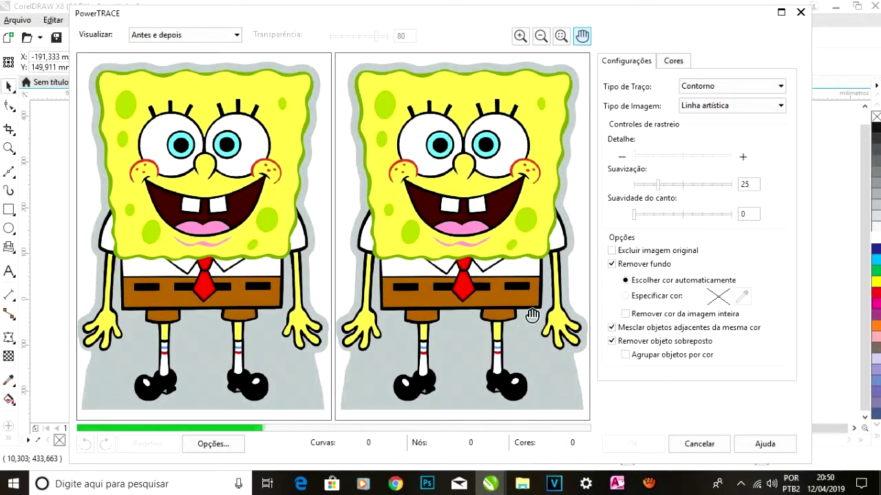
left_click(633, 444)
Delete the original bitmap and the grey silhouette behind the traced SpongeBob.
mouse_move(258, 203)
left_mouse_down()
mouse_move(161, 236)
mouse_move(253, 205)
left_mouse_up()
left_click(259, 206)
key("Delete")
left_click(183, 178)
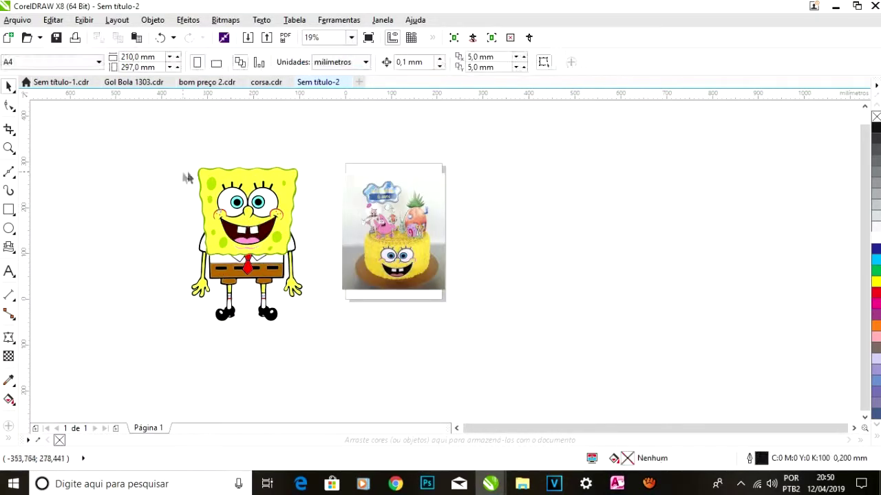
Move the facial features apart and delete the remaining body, the green spots and the pink chin line.
left_click_drag(315, 254, 315, 251)
left_click_drag(248, 213, 519, 240)
left_click_drag(161, 129, 327, 350)
key("Delete")
scroll(542, 241, "up", 2)
scroll(480, 212, "down", 1)
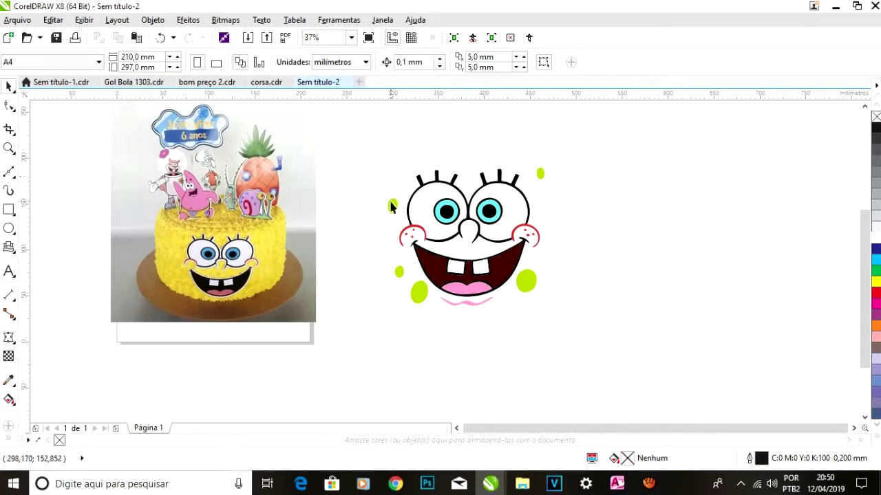
key("Delete")
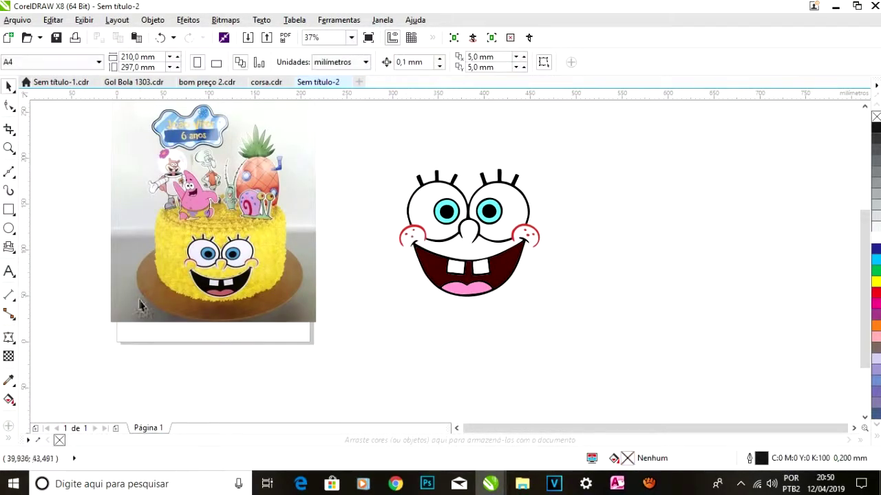
Change the fill of SpongeBob's dark red mouth to black.
scroll(365, 269, "down", 1)
scroll(373, 272, "up", 1)
scroll(398, 239, "up", 1)
left_click(468, 305)
scroll(468, 305, "down", 1)
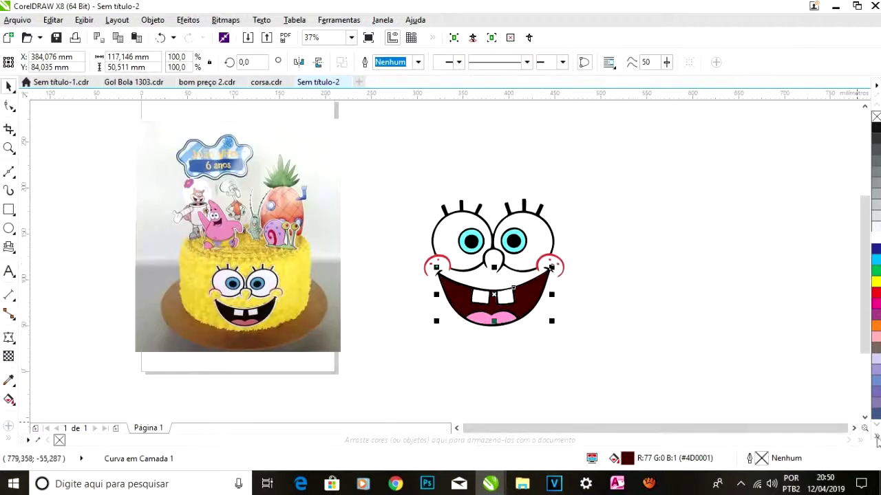
left_click(875, 438)
left_click(848, 432)
left_click(597, 272)
scroll(490, 315, "down", 2)
scroll(457, 281, "up", 2)
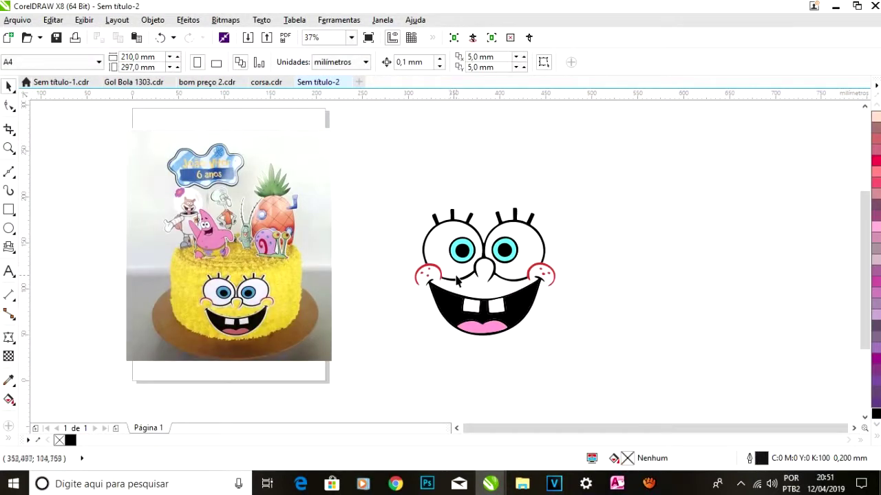
Select the whole SpongeBob face and create a boundary curve around it.
left_click_drag(583, 368, 582, 366)
left_click(153, 20)
left_click(415, 313)
Add a one-step outward contour of about 2.8 mm to the face's boundary curve.
left_click(91, 355)
scroll(472, 318, "up", 3)
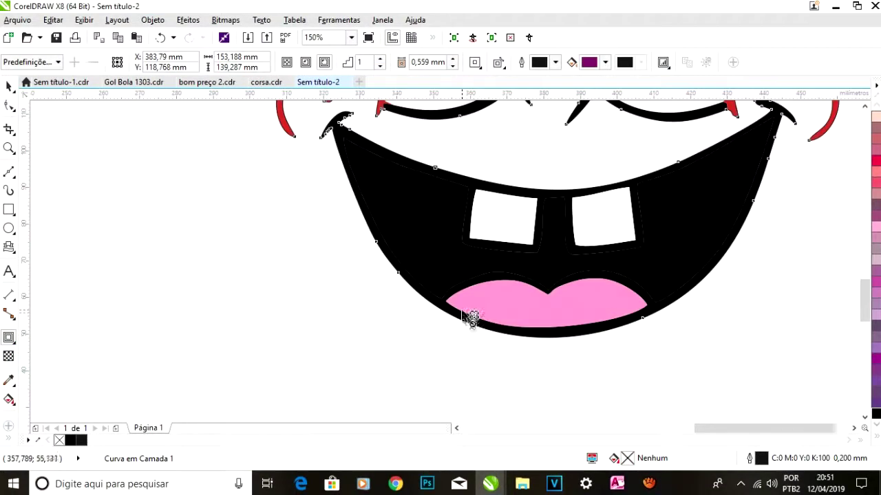
left_click_drag(466, 345, 466, 345)
scroll(466, 304, "down", 2)
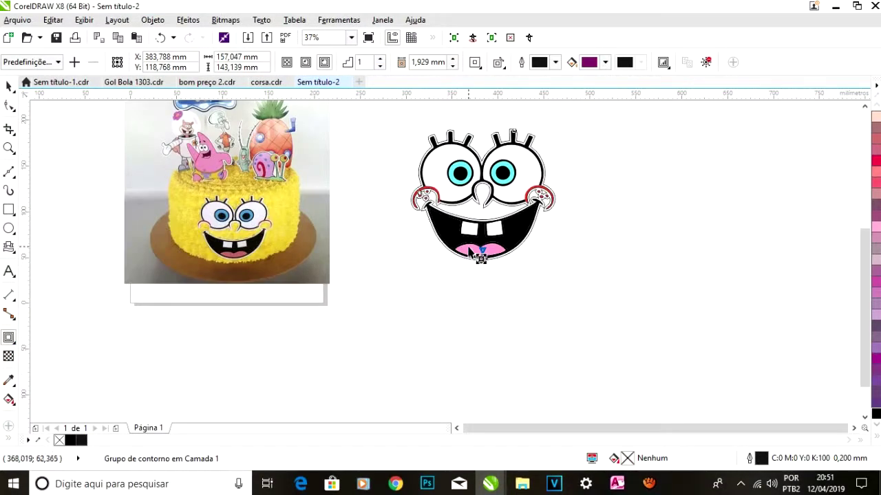
scroll(479, 256, "up", 3)
scroll(517, 294, "down", 3)
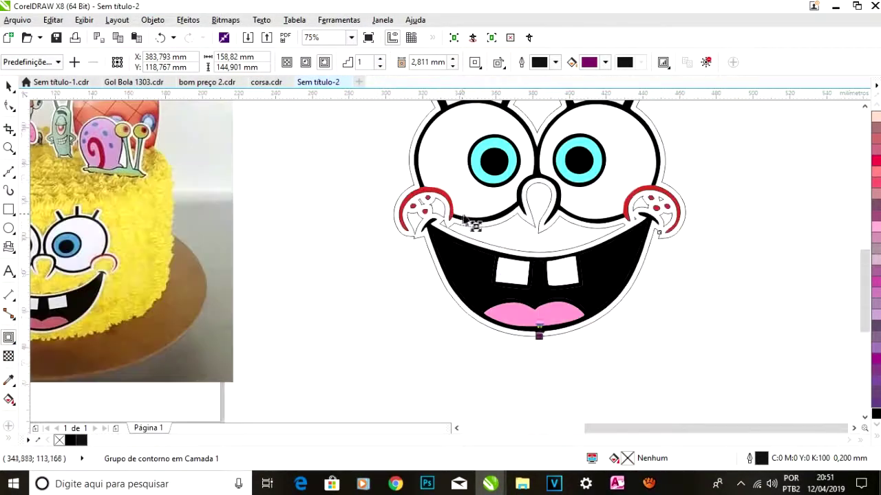
Move the contoured boundary beside the face and separate the contour from its source curve.
left_click(8, 88)
left_click_drag(501, 211, 658, 212)
left_click(656, 255)
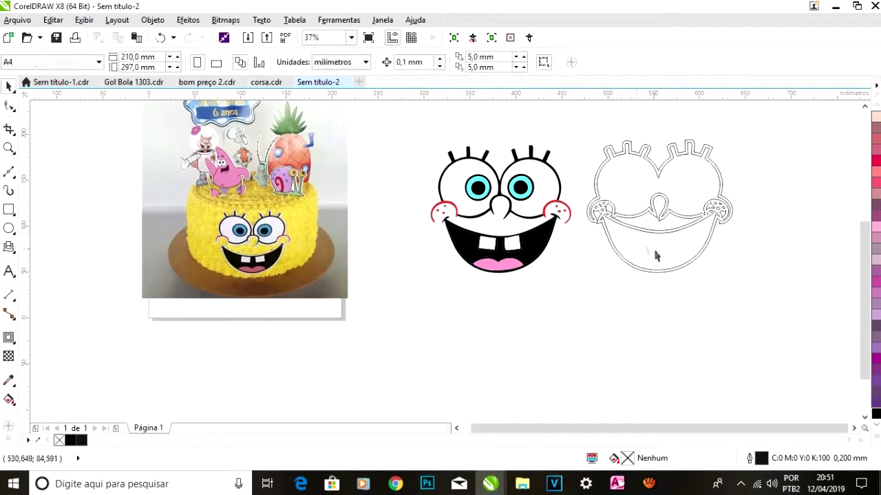
scroll(713, 222, "up", 3)
right_click(660, 176)
left_click(708, 184)
left_click(602, 169)
left_click(602, 170)
scroll(604, 186, "down", 3)
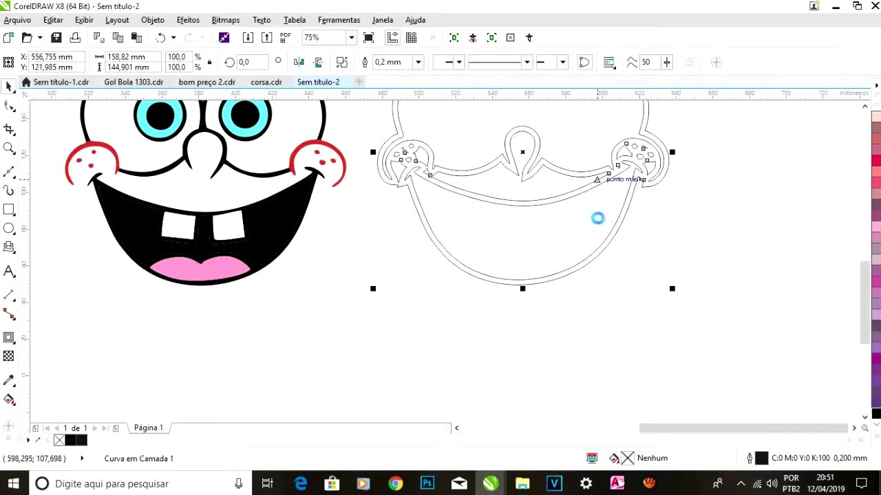
scroll(597, 218, "down", 5)
scroll(545, 221, "up", 3)
left_click_drag(390, 224, 390, 224)
left_click(160, 38)
left_click(161, 38)
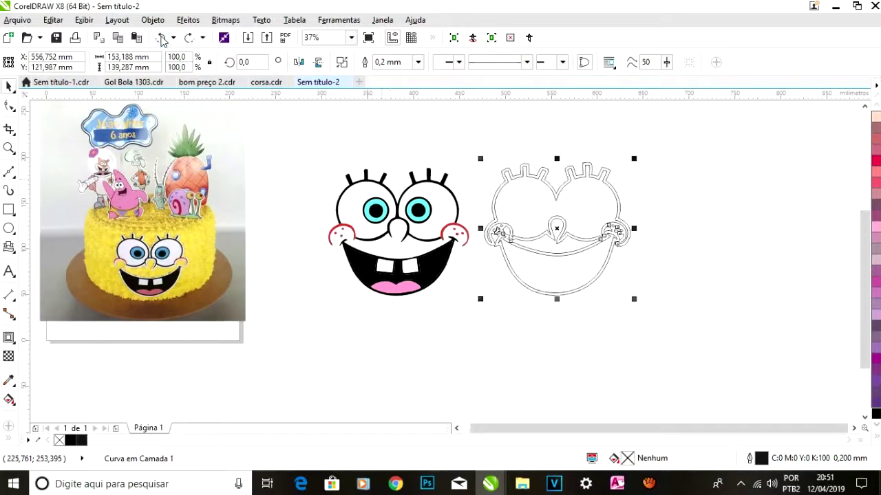
Delete the inner boundary curve so that only the outer contour curve is kept.
left_click(521, 247)
scroll(520, 246, "up", 2)
left_click(442, 251)
key("Delete")
scroll(505, 271, "down", 2)
Break the outer contour curve apart into individual curves.
right_click(507, 274)
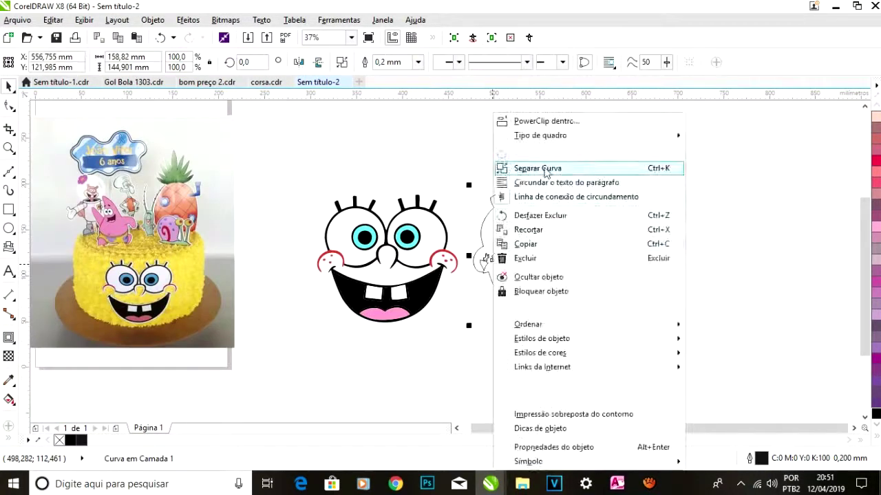
scroll(490, 270, "up", 3)
key("Delete")
left_click(537, 244)
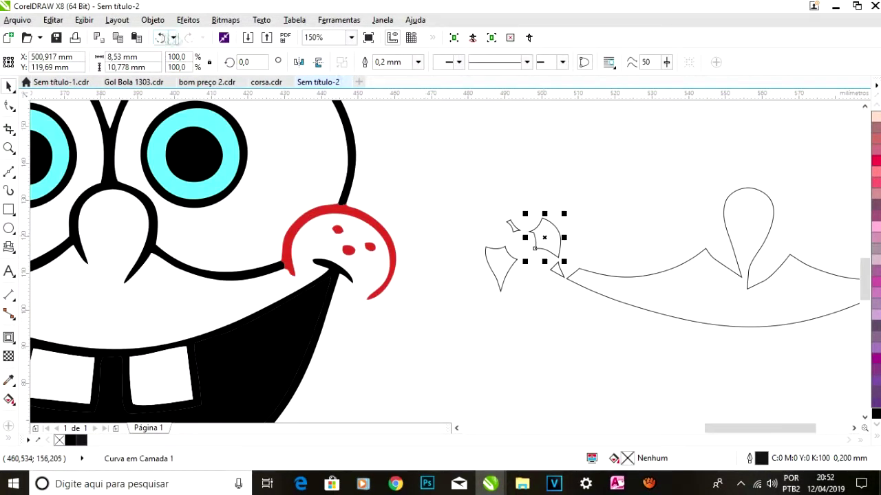
right_click(549, 241)
left_click(540, 293)
right_click(555, 289)
left_click(399, 252)
Delete the small leftover curve fragments inside both cheeks of the outline.
left_click(501, 257)
key("Delete")
left_click(547, 241)
key("Delete")
scroll(505, 218, "down", 1)
scroll(745, 222, "up", 1)
left_click(720, 225)
key("Delete")
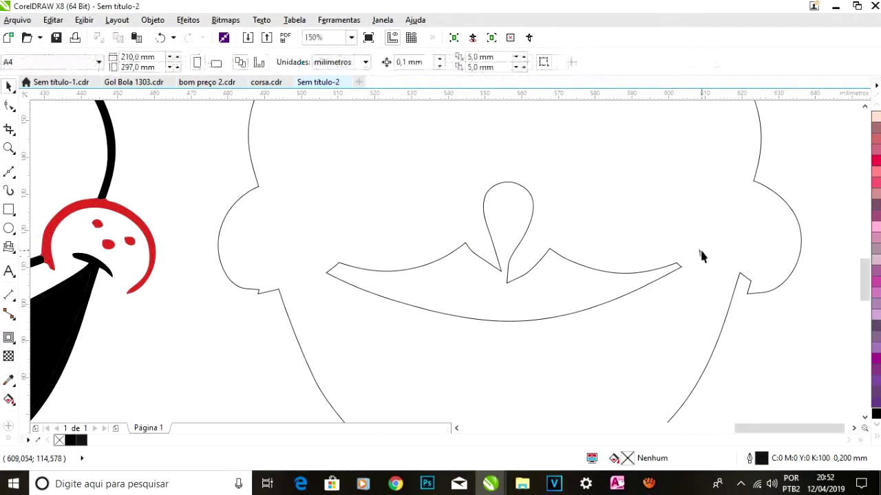
Move the cake reference photo off the page and group all the objects of the coloured face.
scroll(540, 232, "down", 4)
left_click_drag(460, 323, 469, 335)
right_click(427, 214)
left_click(447, 230)
left_click(580, 219)
scroll(348, 197, "down", 2)
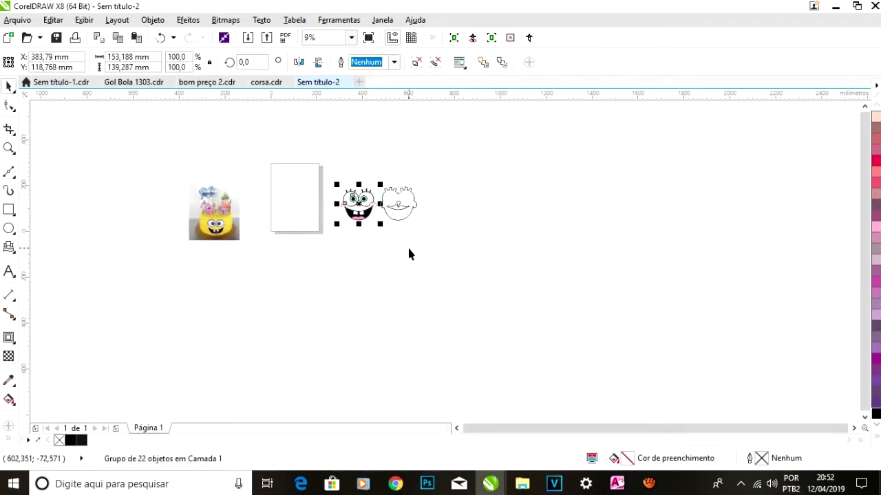
Join the outline curves into one object and center it together with the face on the page.
left_click_drag(375, 171, 430, 233)
right_click(410, 198)
left_click(449, 229)
key("p")
scroll(278, 196, "up", 2)
scroll(355, 212, "up", 1)
scroll(355, 213, "down", 3)
key("ctrl+u")
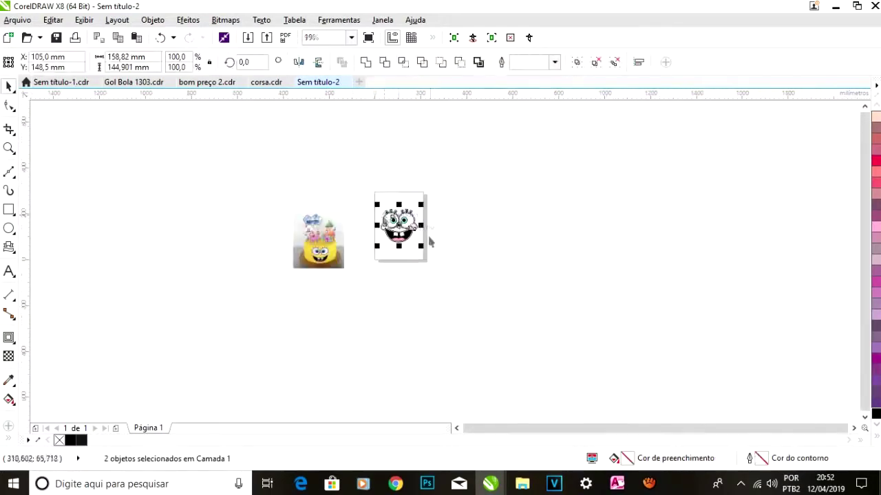
Move the aligned face and outline off the page to the far side of the cake photo.
left_click_drag(272, 251, 265, 248)
scroll(266, 234, "up", 1)
scroll(359, 235, "up", 3)
scroll(359, 235, "down", 3)
Switch to Chrome, close the image preview and examine the SpongeBob image results for more characters.
left_click(396, 484)
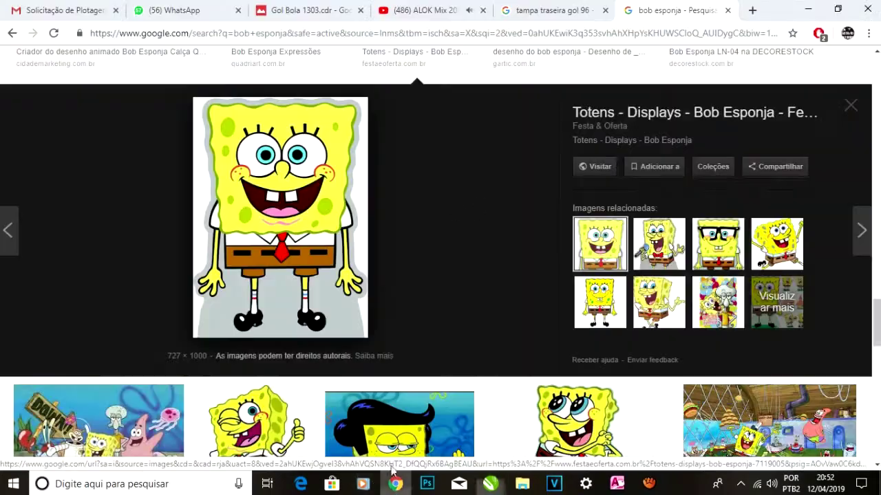
left_click(739, 105)
scroll(414, 213, "up", 2)
scroll(413, 215, "down", 20)
scroll(454, 253, "up", 20)
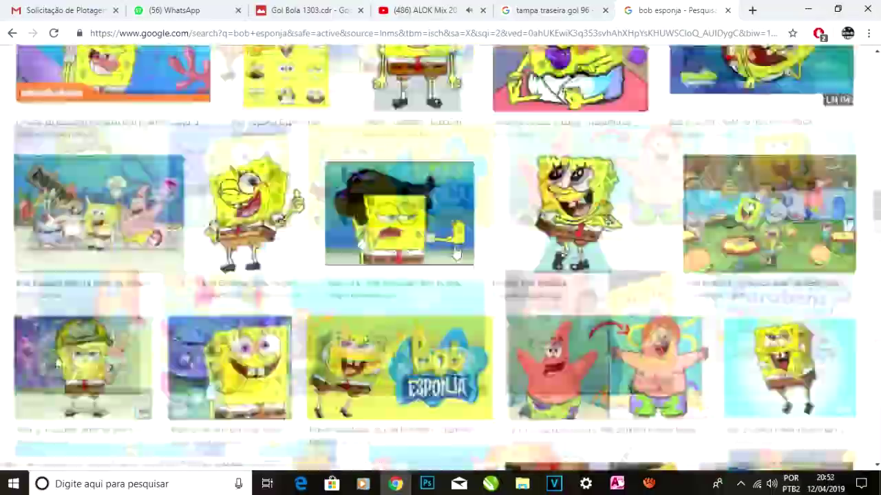
scroll(452, 254, "up", 10)
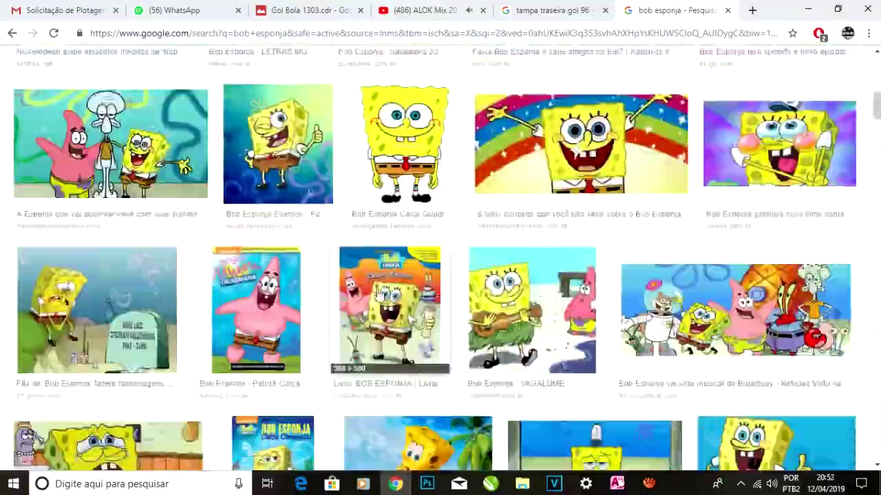
scroll(377, 295, "down", 7)
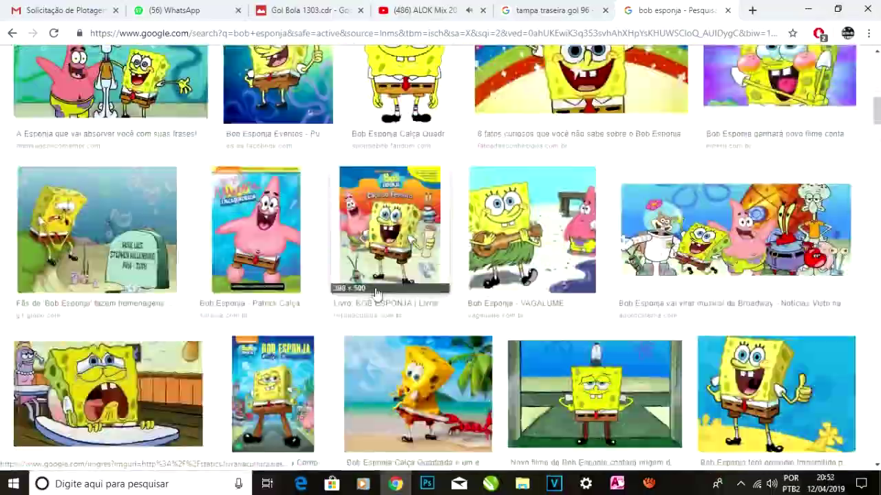
scroll(376, 294, "up", 9)
Search Google Images for "estrela bob esponja".
left_click_drag(210, 79, 0, 79)
type("es")
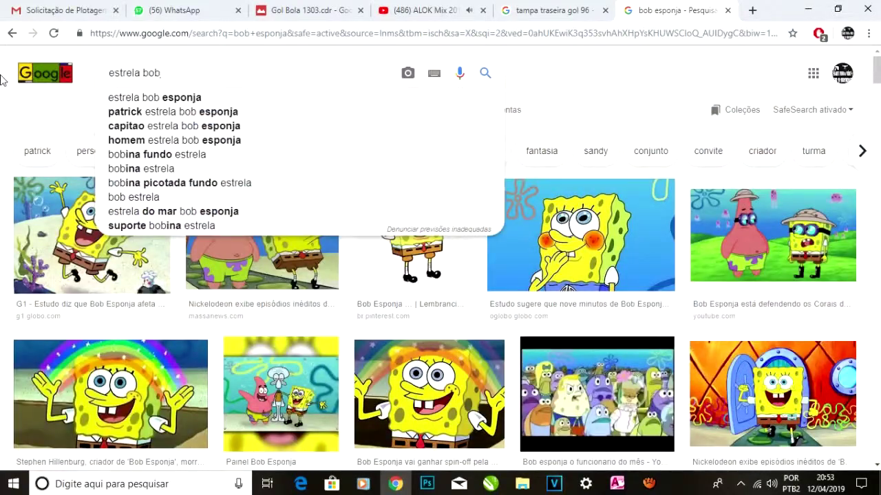
type("trela bob")
key("Down")
key("Return")
Try placing the waving Patrick picture from the search results in the CorelDRAW drawing and mirroring it horizontally, and delete it.
left_click(490, 483)
left_click(765, 428)
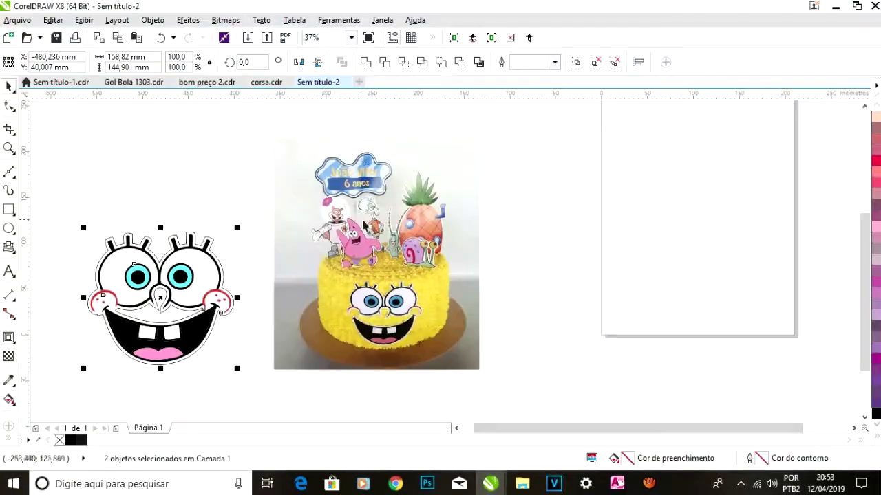
left_click(397, 484)
left_click(197, 234)
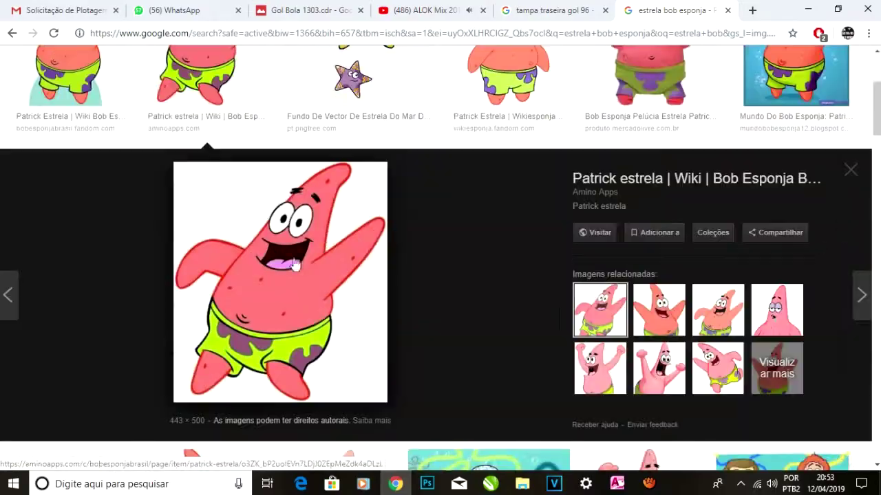
left_click(491, 483)
left_click(765, 428)
key("ctrl+v")
left_click(299, 63)
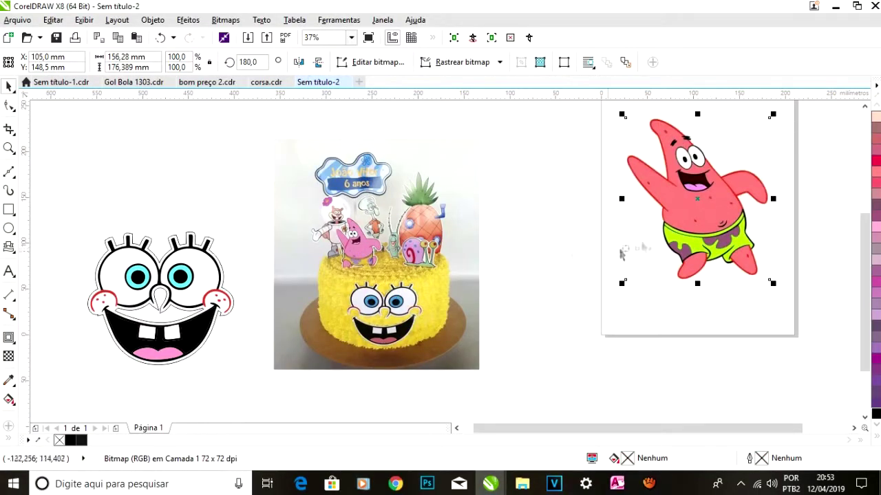
key("Delete")
Switch to Chrome, open the related Patrick clip-art with both fists raised and save the image as a file.
left_click(395, 484)
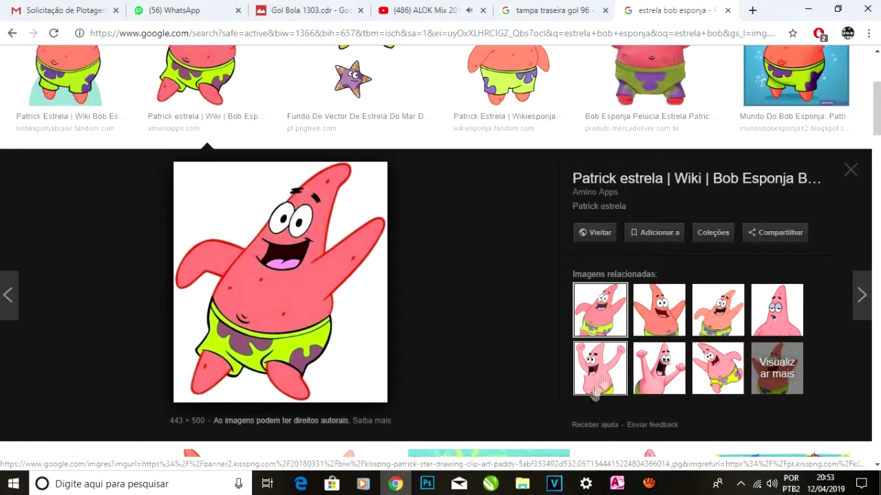
left_click(605, 359)
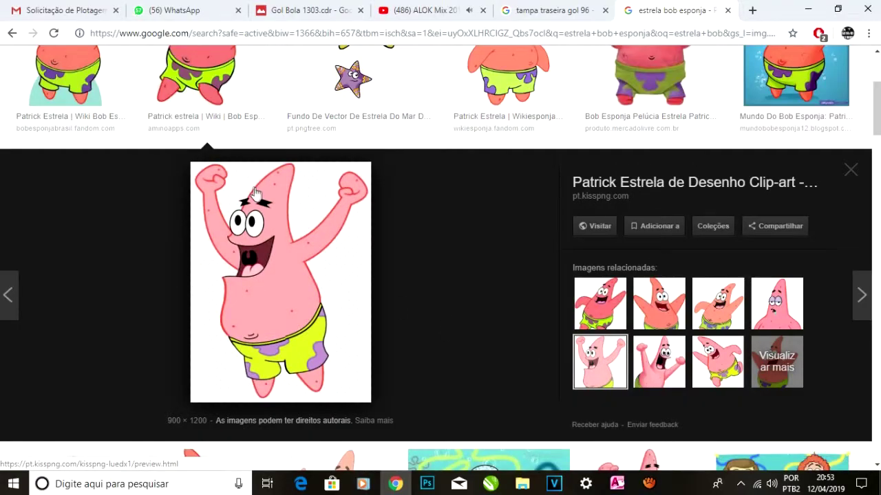
right_click(254, 192)
left_click(302, 304)
key("Return")
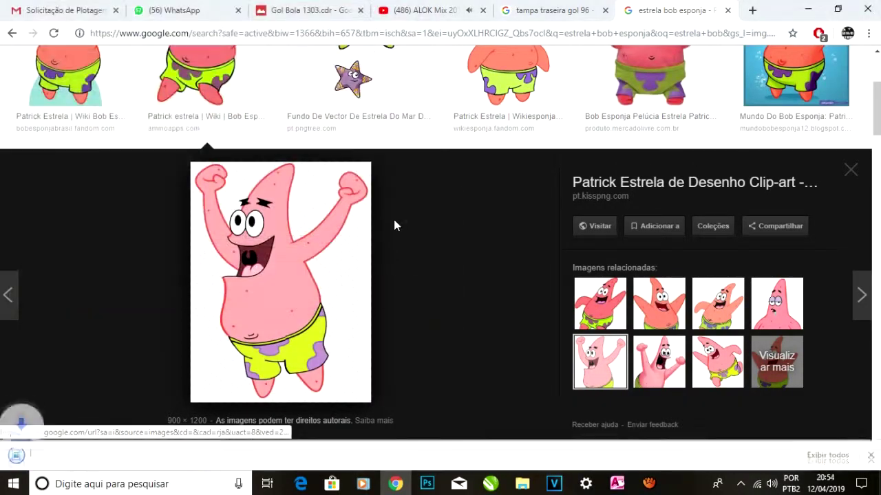
Find the running Patrick picture further down the results, open its preview and copy the image.
scroll(394, 225, "down", 15)
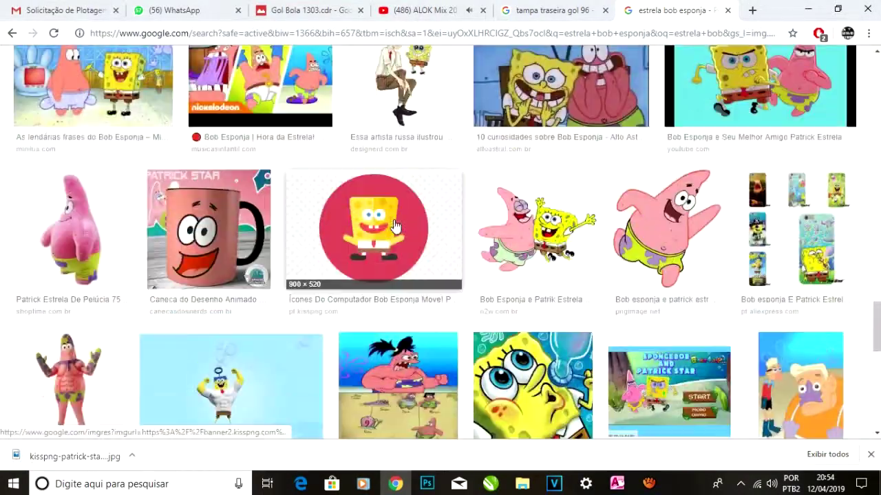
scroll(394, 226, "down", 3)
scroll(394, 226, "up", 4)
left_click(662, 282)
right_click(261, 229)
left_click(323, 357)
Switch to CorelDRAW, paste the Patrick image, mirror it horizontally and move it next to the cake photo.
left_click(490, 484)
left_click(764, 430)
key("ctrl+v")
left_click(298, 63)
left_click_drag(736, 196, 584, 246)
Trace the Patrick bitmap as line art and place only the vector version over the page's lower edge.
left_click(462, 62)
left_click(613, 133)
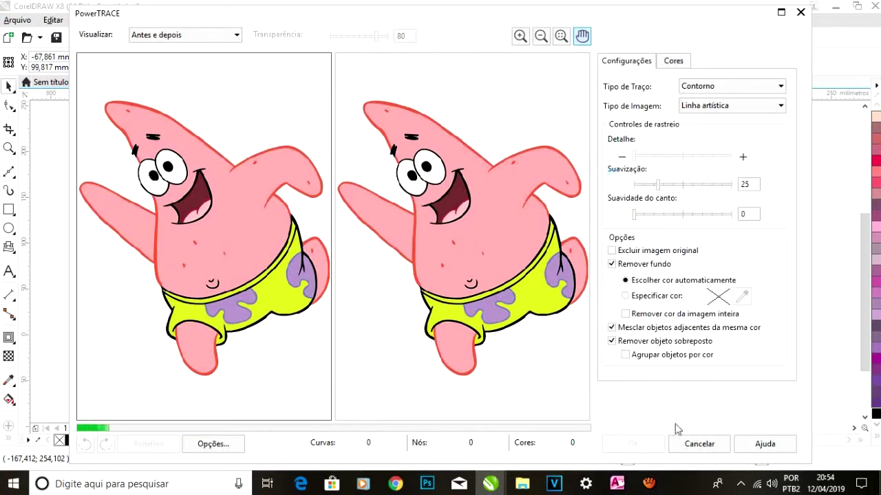
left_click(633, 444)
mouse_move(581, 222)
left_mouse_down()
mouse_move(701, 315)
mouse_move(693, 307)
left_mouse_up()
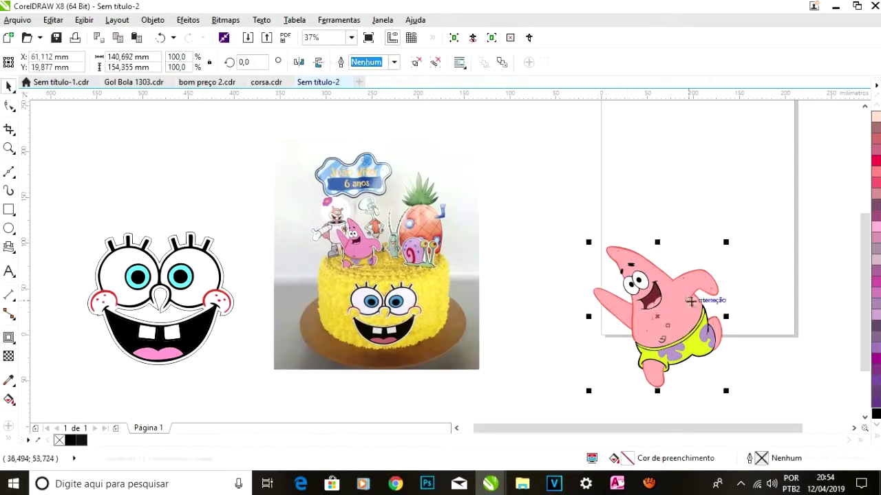
Create a boundary curve around the vector Patrick and add a one-step outward contour to it.
left_click(153, 20)
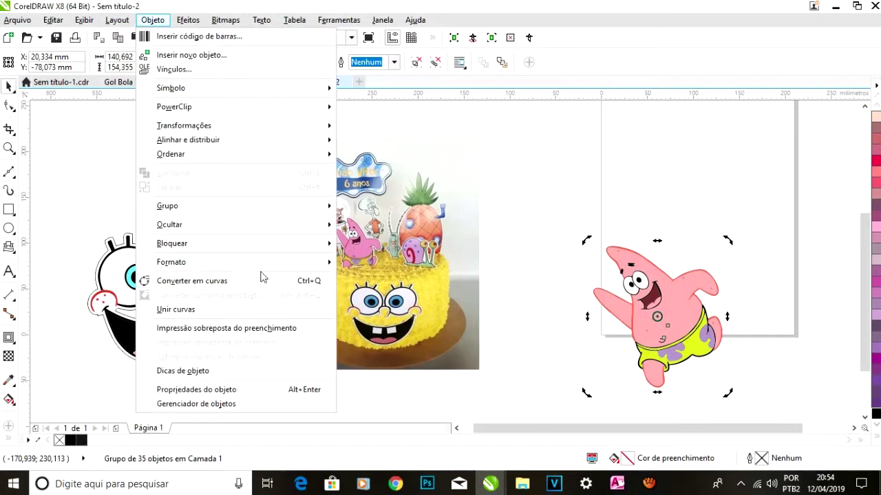
left_click(261, 281)
scroll(678, 391, "up", 4)
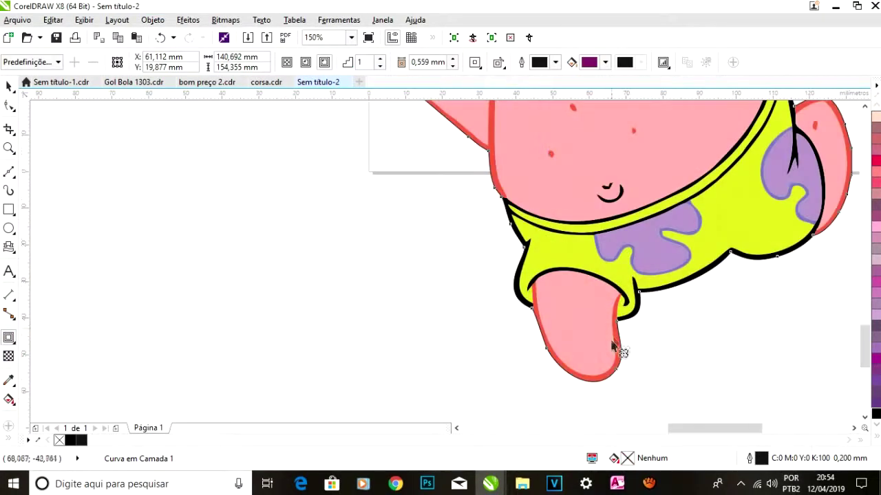
scroll(619, 203, "down", 4)
scroll(533, 308, "up", 2)
Separate Patrick's contour, delete the inner boundary curve and set the outer outline beside the character.
right_click(535, 299)
left_click(525, 317)
scroll(525, 317, "up", 1)
left_click(576, 118)
left_click(523, 240)
key("Delete")
scroll(468, 242, "down", 4)
left_click(460, 237)
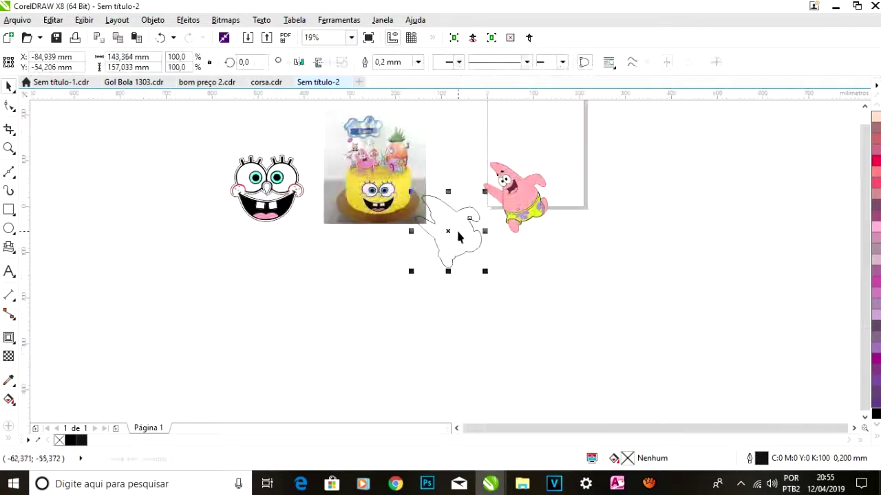
Centre the cutting outline on the vector Patrick and move both above the SpongeBob face beside the cake photo.
left_click(509, 210)
key("p")
left_click_drag(566, 310, 304, 137)
scroll(475, 169, "down", 1)
left_click_drag(448, 199, 179, 174)
left_click(275, 217)
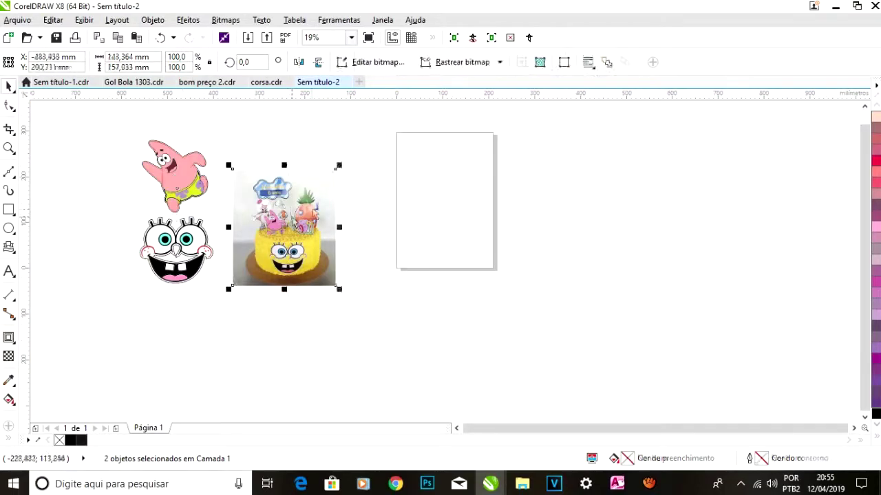
Switch to Chrome and run an image search for "lula molusco".
left_click(268, 148)
scroll(268, 199, "up", 3)
scroll(344, 227, "down", 1)
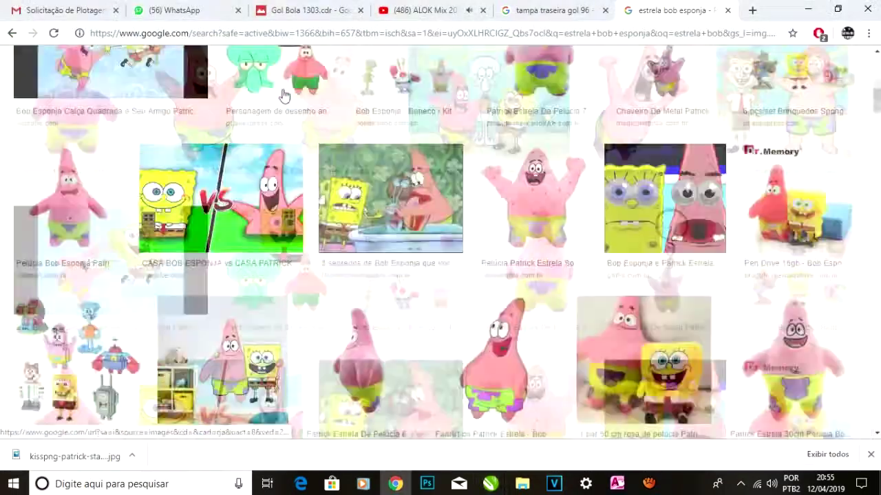
type("lula molusco")
key("Return")
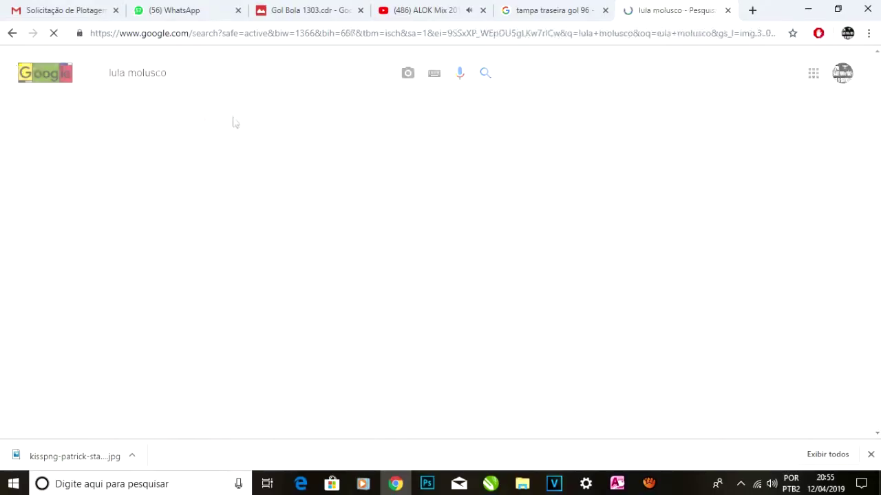
left_click(490, 484)
left_click(757, 428)
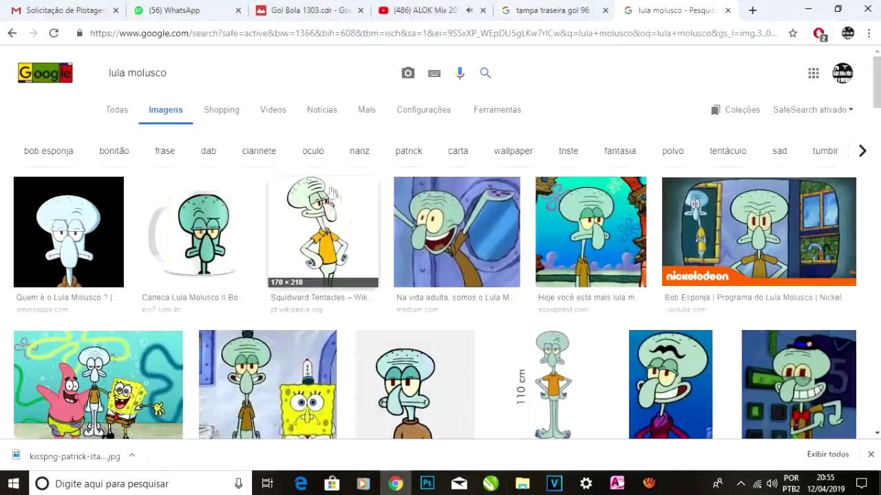
Look through the image results for a full-body Squidward and copy the picture showing him beside a footballer.
scroll(363, 174, "down", 5)
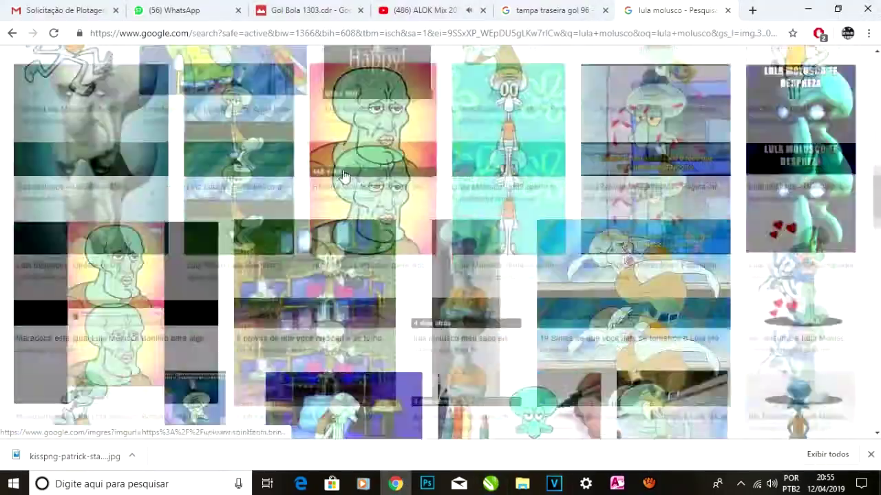
scroll(363, 174, "down", 10)
left_click(791, 323)
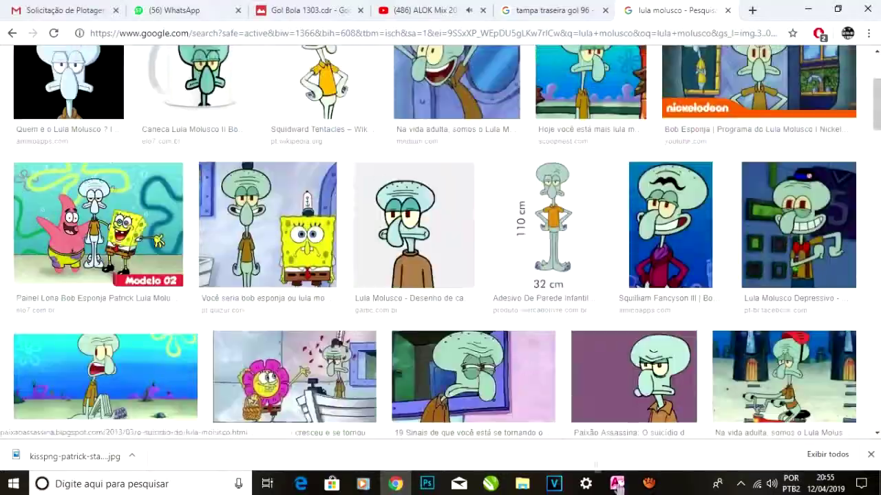
scroll(441, 275, "up", 3)
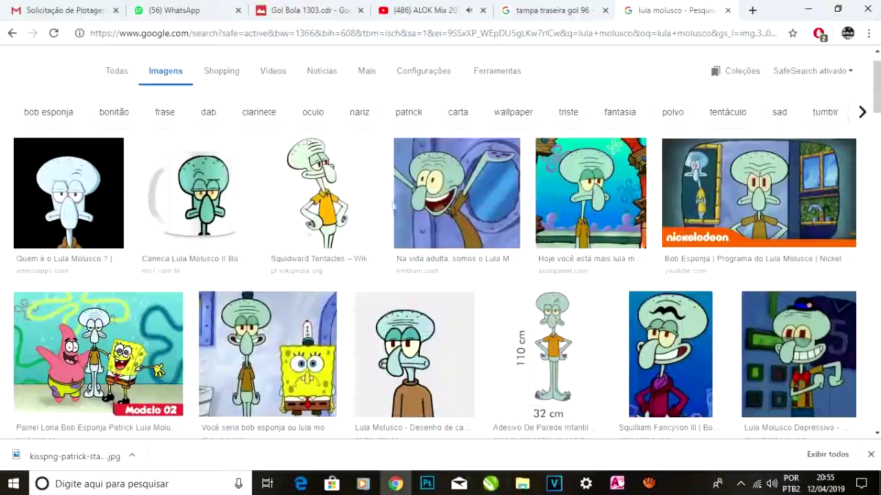
scroll(370, 246, "down", 3)
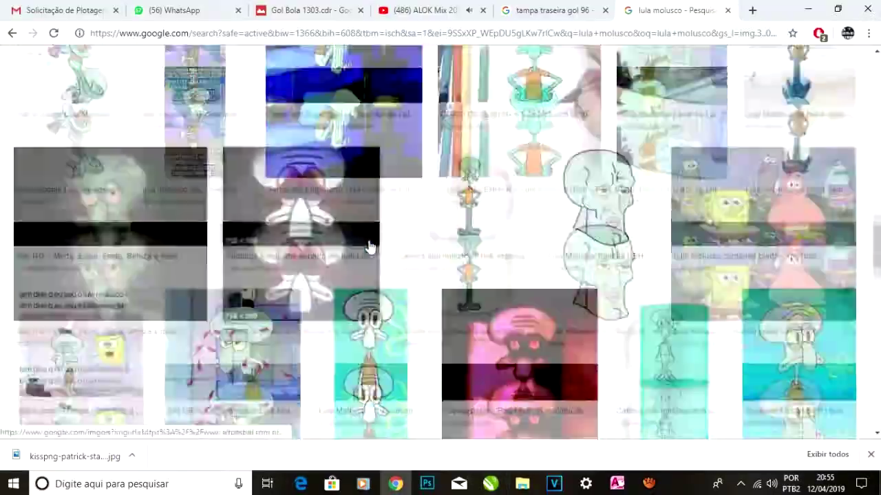
scroll(370, 247, "down", 15)
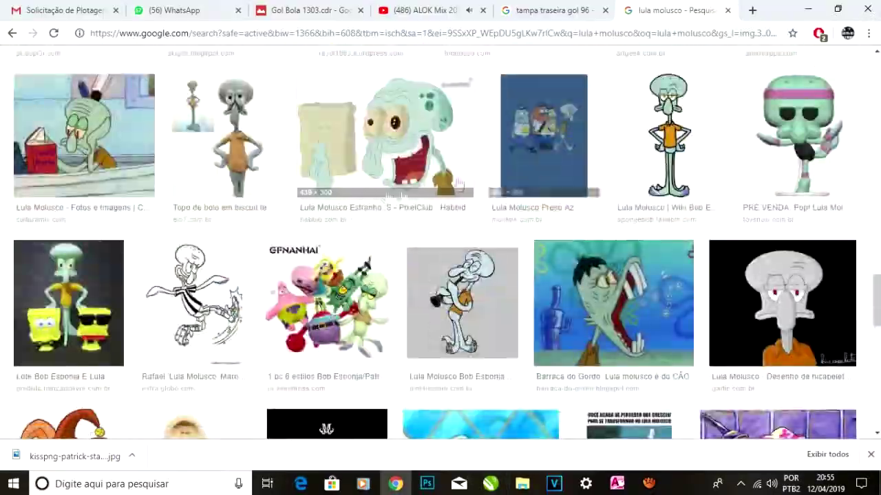
scroll(386, 206, "down", 15)
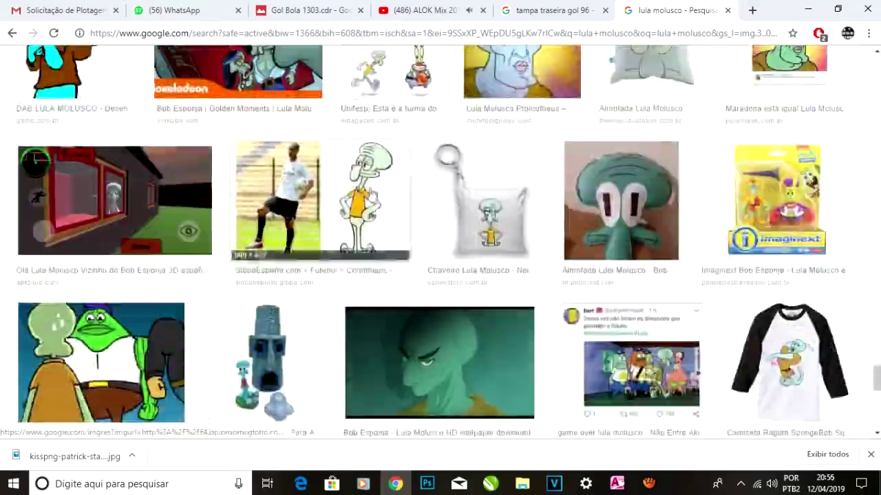
left_click(372, 195)
right_click(353, 219)
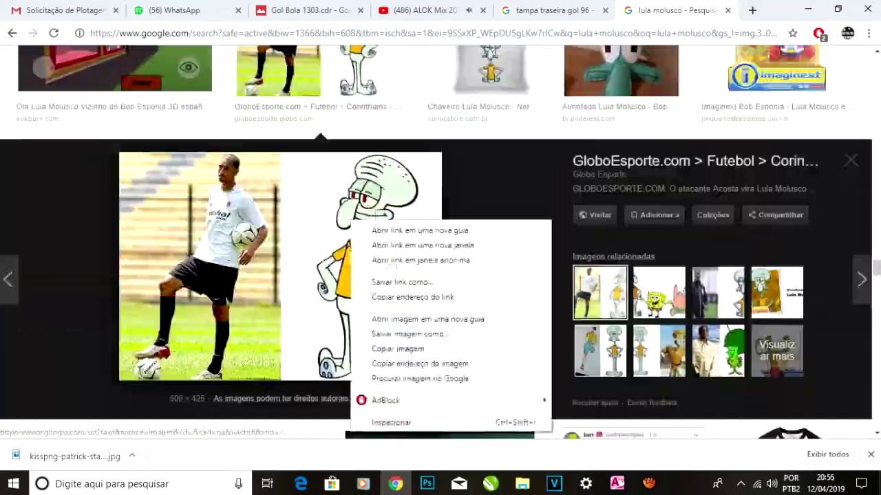
left_click(399, 348)
Switch to CorelDRAW, paste the picture into a new document and crop it to Squidward, about 103 mm wide.
left_click(490, 483)
left_click(374, 82)
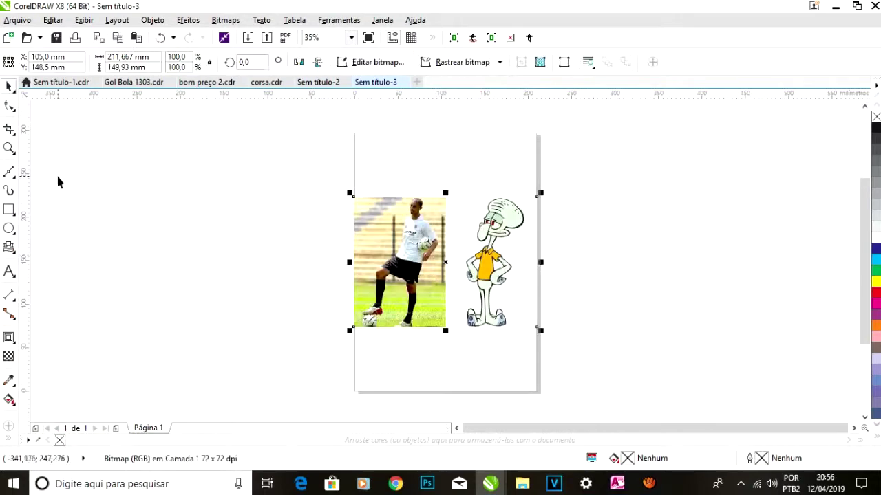
left_click_drag(445, 197, 534, 326)
key("Return")
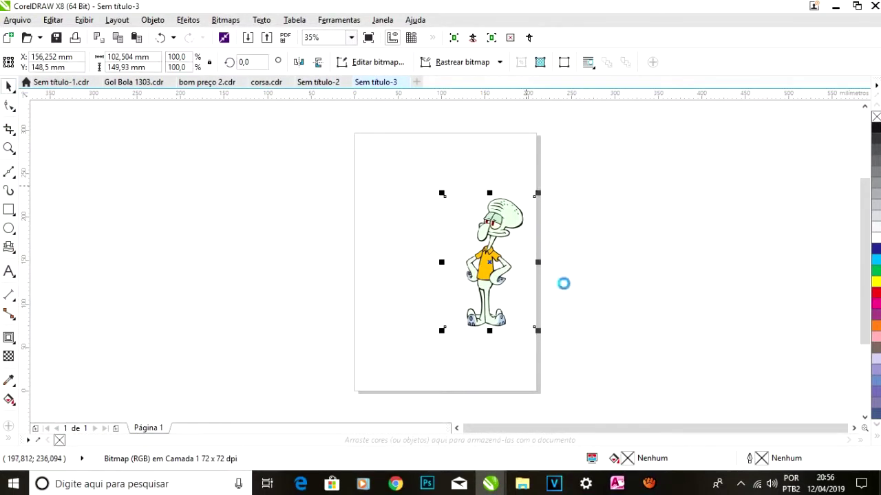
Transfer the cropped Squidward to Sem título-2 and replace the bitmap with a Clipart outline trace.
key("ctrl+x")
left_click(406, 82)
left_click(441, 276)
scroll(366, 207, "up", 5)
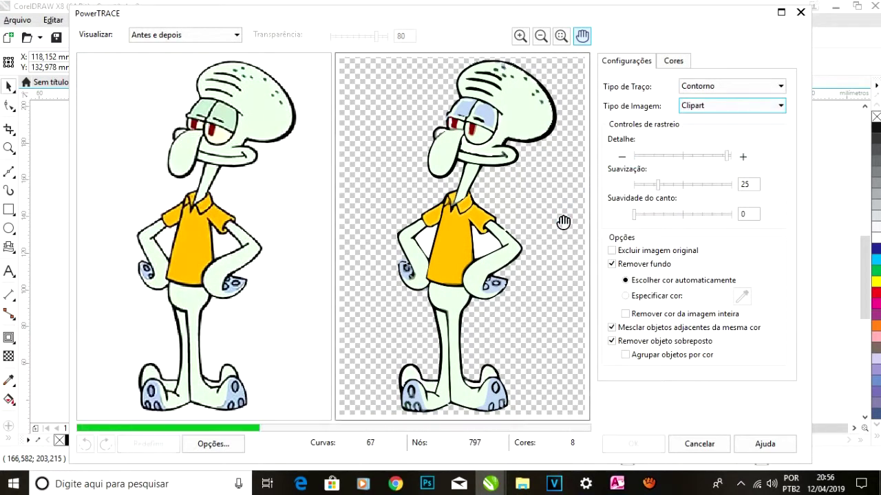
left_click(628, 446)
key("Delete")
scroll(408, 256, "up", 2)
Create a boundary curve around the vector Squidward and add a one-step outward contour with an offset of about 1.255 mm.
left_click_drag(387, 296, 402, 222)
left_click(153, 20)
mouse_move(246, 263)
left_click(356, 349)
left_click(9, 338)
scroll(379, 286, "up", 3)
left_click_drag(434, 352, 435, 363)
scroll(427, 330, "down", 2)
scroll(305, 246, "up", 5)
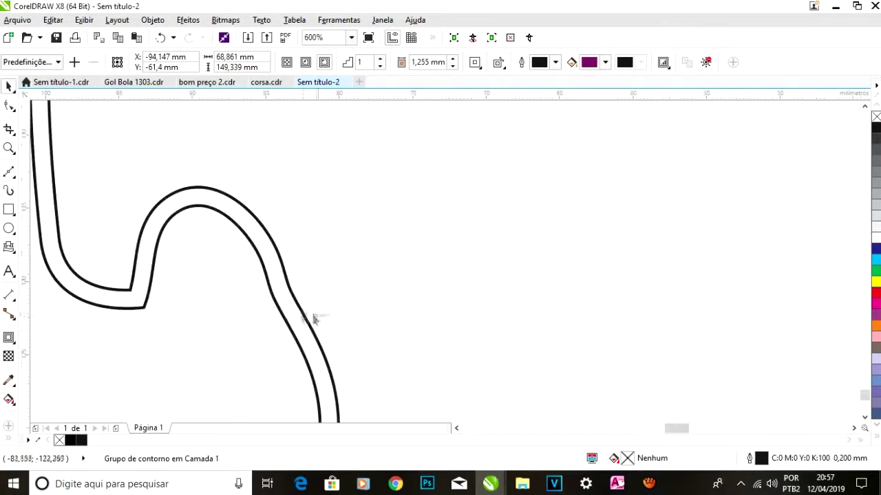
Centre the separated outer outline on the vector Squidward and move both beside Patrick and the SpongeBob face.
left_click(367, 147)
scroll(269, 281, "down", 8)
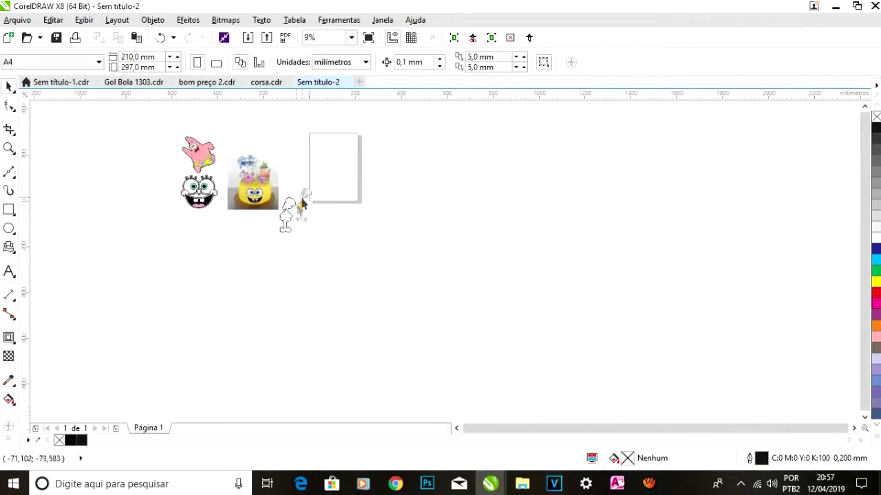
left_click(308, 196)
key("p")
scroll(327, 162, "up", 2)
scroll(380, 159, "down", 2)
left_click_drag(333, 132, 413, 205)
left_click_drag(373, 165, 313, 163)
scroll(331, 168, "up", 3)
scroll(331, 168, "down", 2)
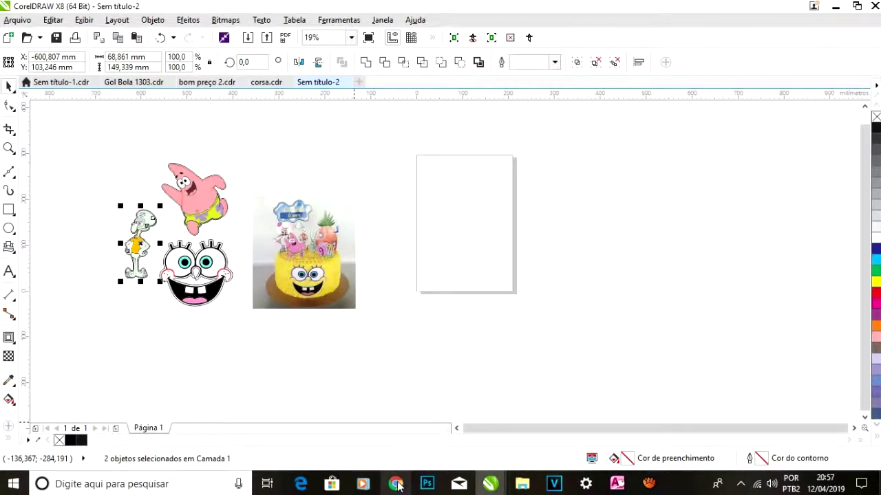
Switch to Chrome, run an image search for "casa abacaxi bob esponja" and copy a picture of the pineapple house.
left_click(395, 483)
left_click(319, 34)
type("casa abaxi bob esponja")
key("Return")
left_click(169, 109)
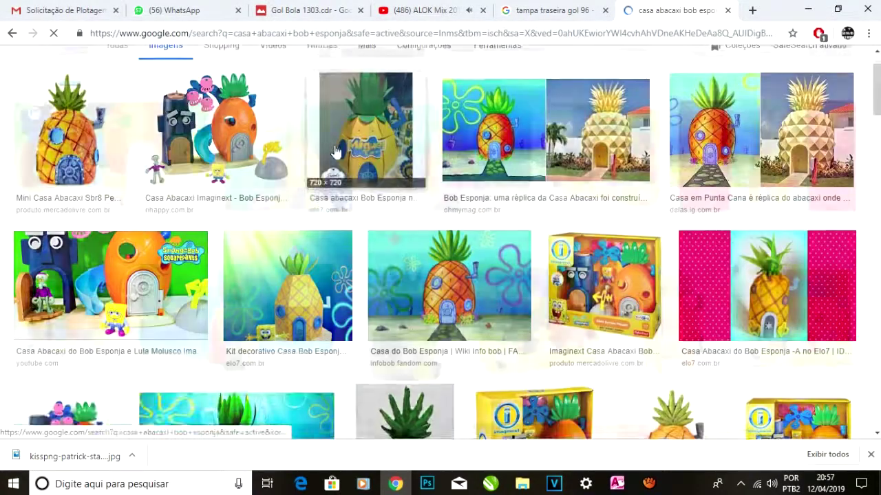
scroll(344, 159, "down", 3)
left_click(281, 192)
right_click(328, 247)
left_click(363, 375)
Switch to CorelDRAW, paste the pineapple house into a new document and crop it to about 150 mm wide.
left_click(489, 483)
key("ctrl+n")
key("ctrl+v")
left_click(9, 129)
left_click_drag(372, 171, 503, 350)
key("Return")
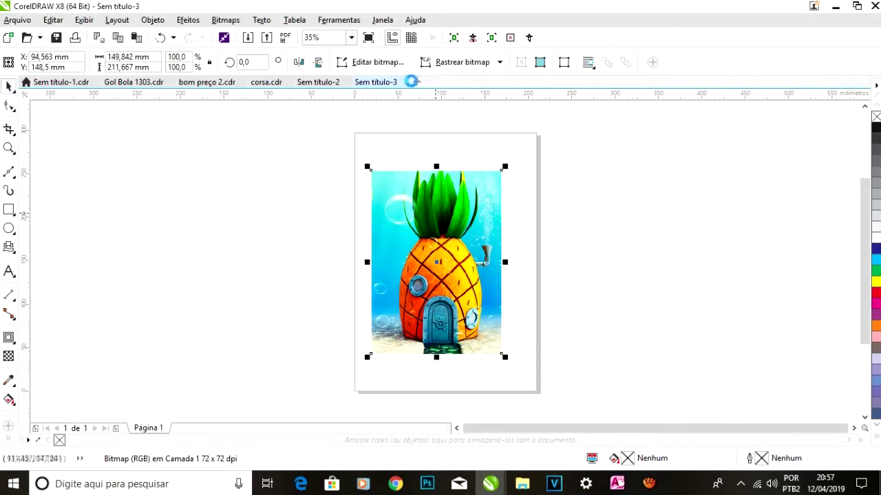
Transfer the cropped house to Sem título-2, trace it as Linha artística and place the vector version beside the page.
left_click(411, 81)
left_click(440, 271)
key("ctrl+v")
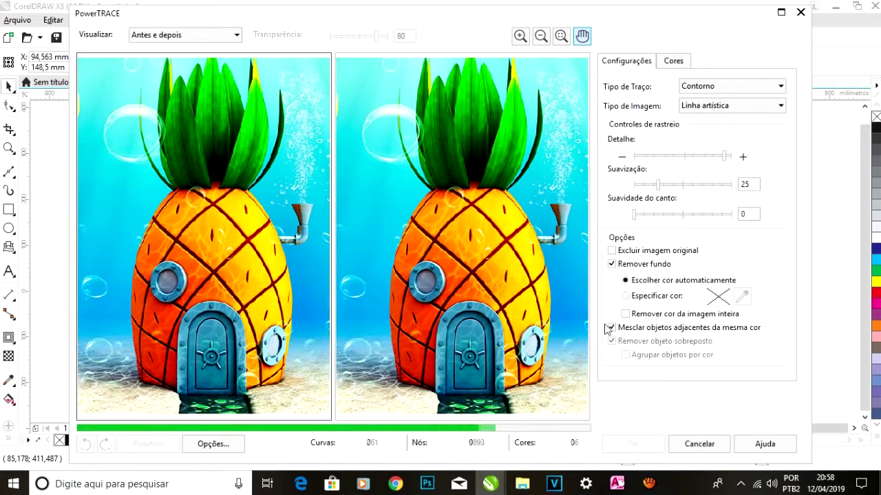
left_click(614, 442)
left_click_drag(468, 207, 567, 269)
scroll(577, 294, "up", 1)
Ungroup the traced pineapple house and delete the water background shapes around its upper right side.
right_click(571, 269)
left_click(625, 147)
left_click(624, 146)
left_click_drag(653, 252, 654, 253)
key("Delete")
left_click(598, 271)
key("Delete")
left_click(483, 177)
key("Delete")
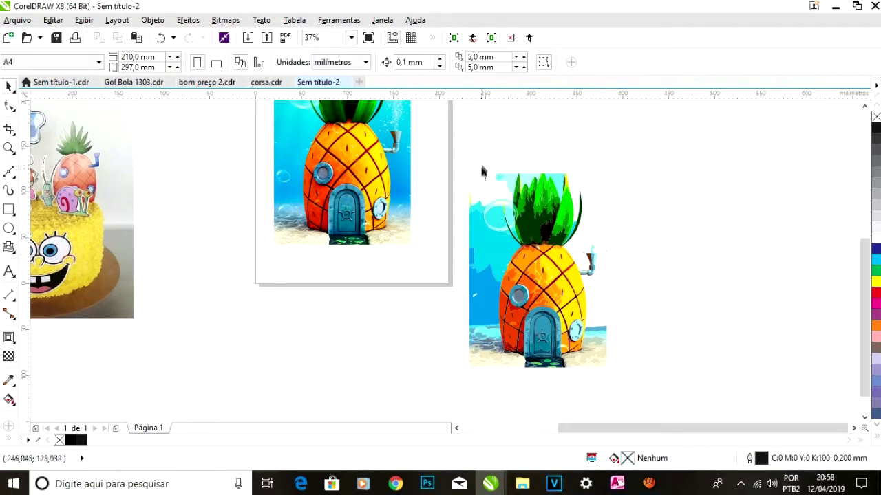
Delete the large blue water shapes still surrounding the pineapple house and its leaves.
scroll(526, 180, "up", 2)
left_click(570, 167)
left_click(390, 303)
key("Delete")
left_click(303, 267)
key("Delete")
left_click(381, 286)
key("Delete")
scroll(392, 208, "down", 2)
left_click(382, 255)
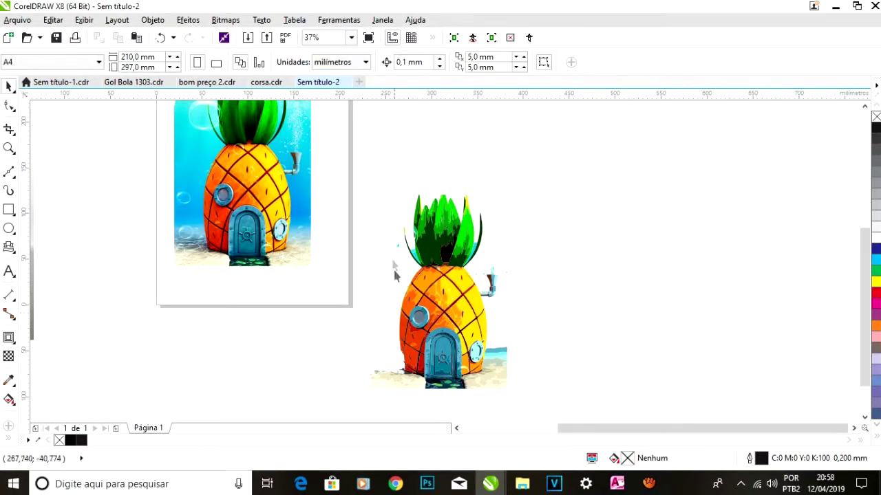
Try to delete the small leftover water fragments to the left of the pineapple house.
scroll(415, 256, "up", 3)
left_click(394, 184)
key("Delete")
left_click(430, 258)
key("Delete")
scroll(419, 253, "down", 2)
scroll(528, 232, "up", 2)
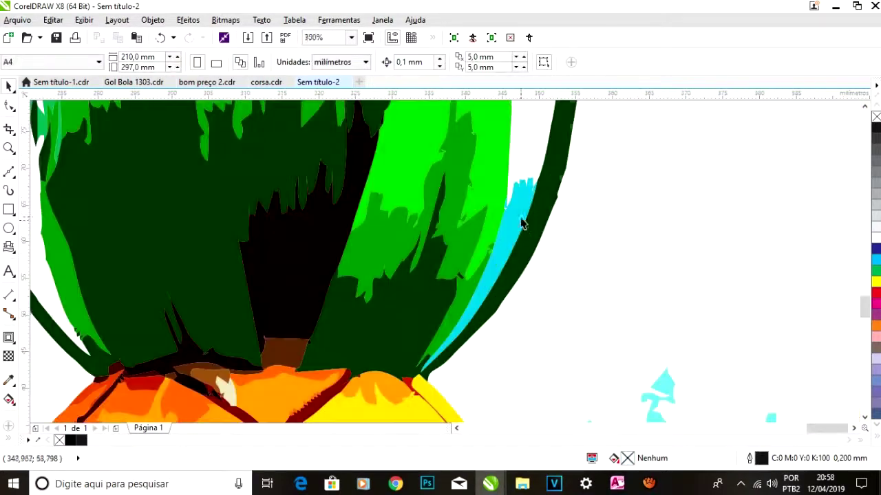
Try to delete the bubbles around the chimney and the water and sand shapes right of the house's base.
scroll(521, 224, "down", 1)
left_click_drag(549, 263, 621, 328)
scroll(539, 273, "down", 2)
scroll(552, 410, "up", 1)
left_click_drag(633, 291, 526, 377)
key("Delete")
left_click(573, 369)
key("Delete")
left_click(514, 335)
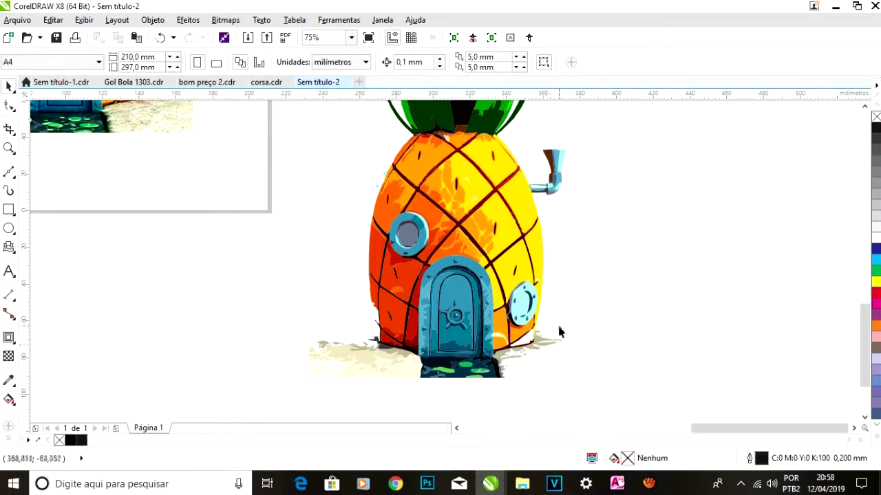
Try to delete the remaining sand patches along the right foot of the house.
scroll(546, 344, "up", 1)
left_click(545, 342)
key("Delete")
left_click(460, 386)
key("Delete")
Try to select the path in front of the door and undo the recent background deletions.
scroll(485, 335, "down", 1)
left_click_drag(501, 387, 362, 338)
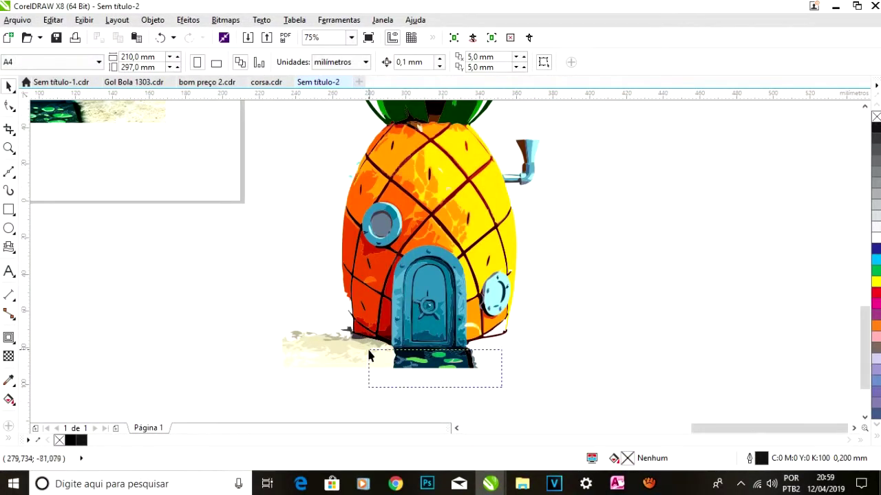
left_click(161, 37)
left_click(187, 37)
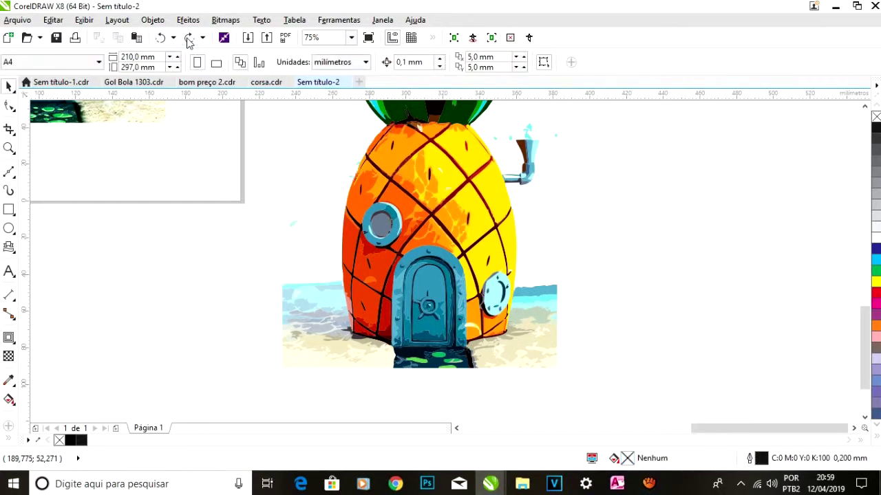
Delete the water and sand shapes to the left of the house's base.
scroll(316, 346, "up", 1)
left_click_drag(181, 179, 357, 397)
key("Delete")
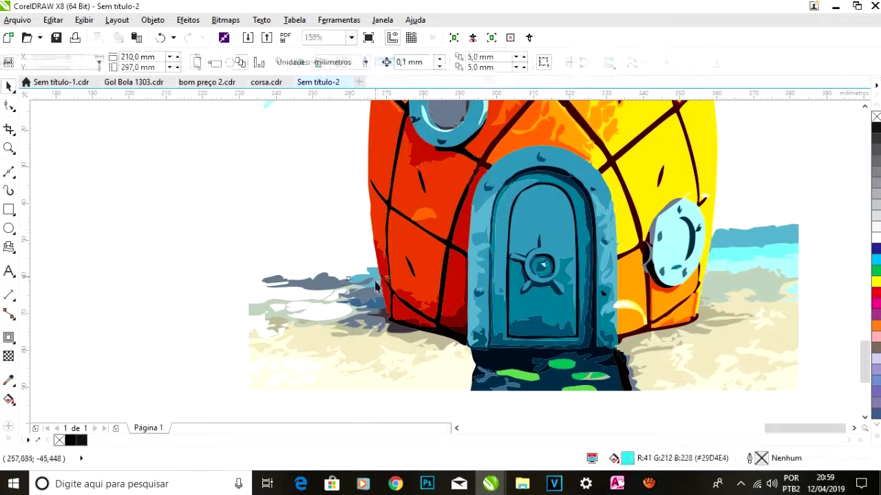
scroll(375, 336, "down", 1)
scroll(374, 342, "up", 1)
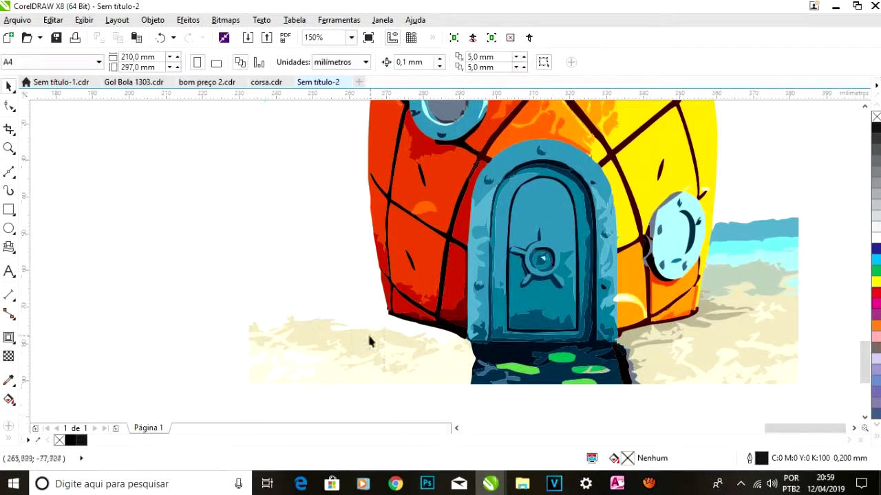
key("Delete")
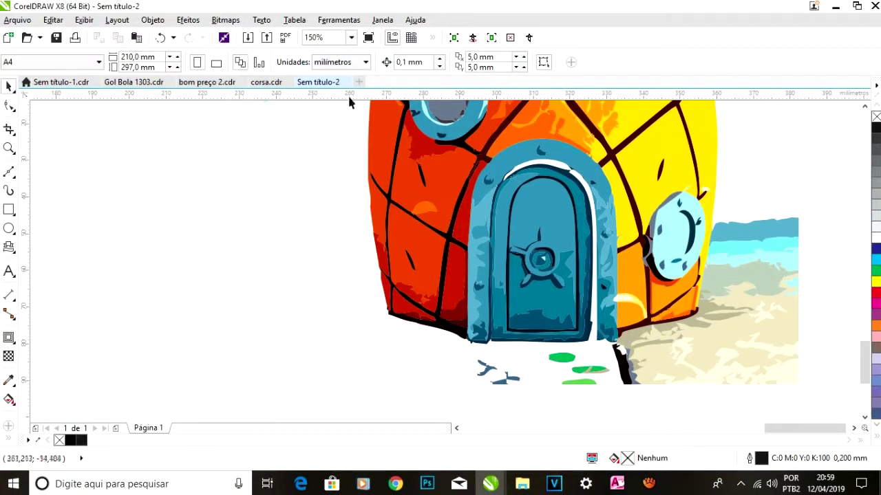
Delete the green and blue patches of the path below the door.
scroll(417, 300, "down", 1)
scroll(500, 342, "up", 1)
left_click(499, 343)
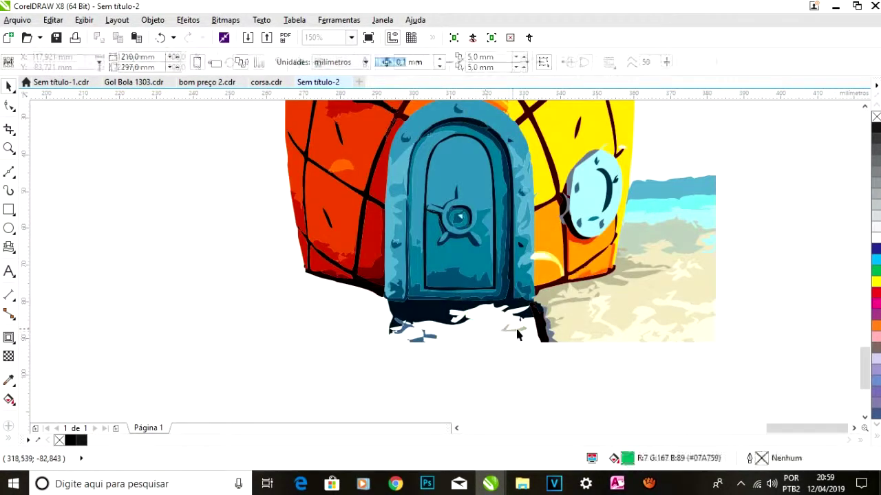
key("Delete")
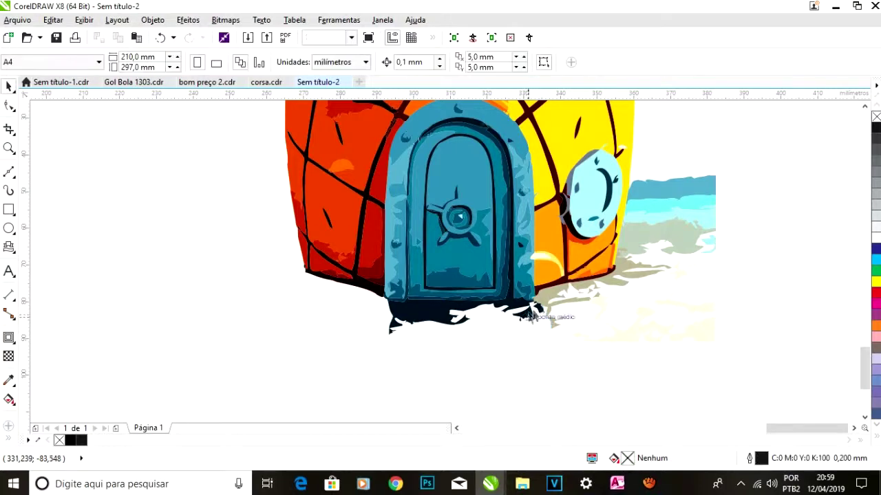
Undo the last deletion and delete the remaining sand and water shapes to the right of the house's base.
left_click(161, 38)
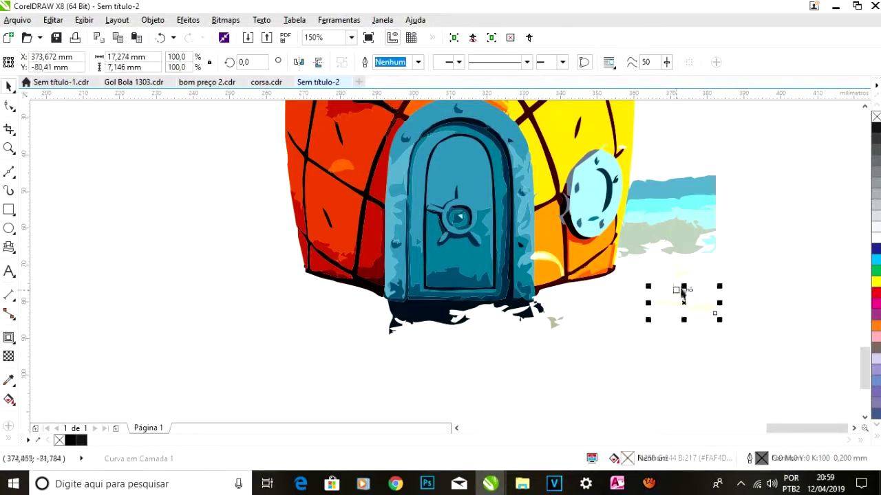
key("Delete")
left_click(639, 240)
key("Delete")
scroll(528, 314, "down", 1)
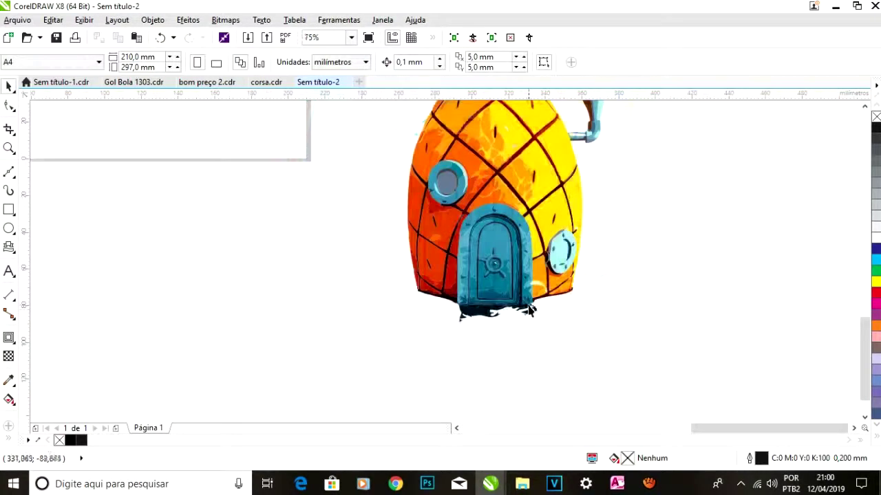
Delete the ragged dark threshold shape under the house's door.
scroll(529, 310, "up", 3)
left_click(555, 335)
key("Delete")
key("ctrl+z")
key("Delete")
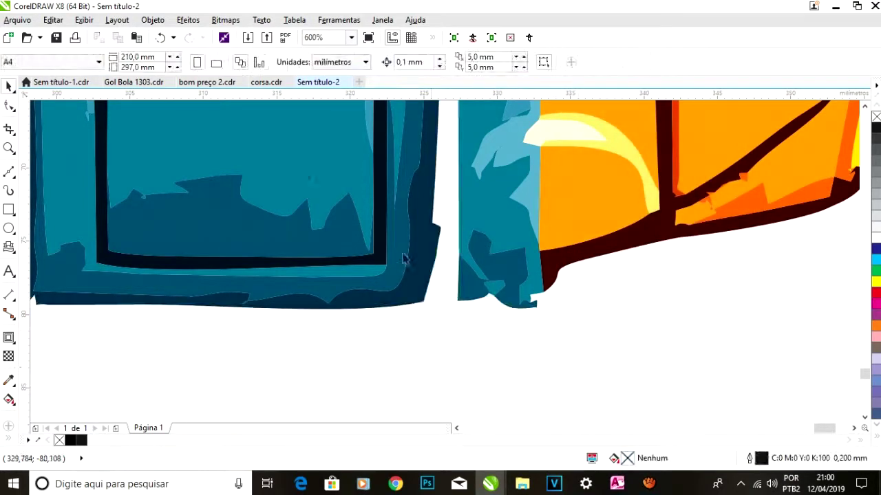
left_click(160, 38)
scroll(421, 178, "down", 6)
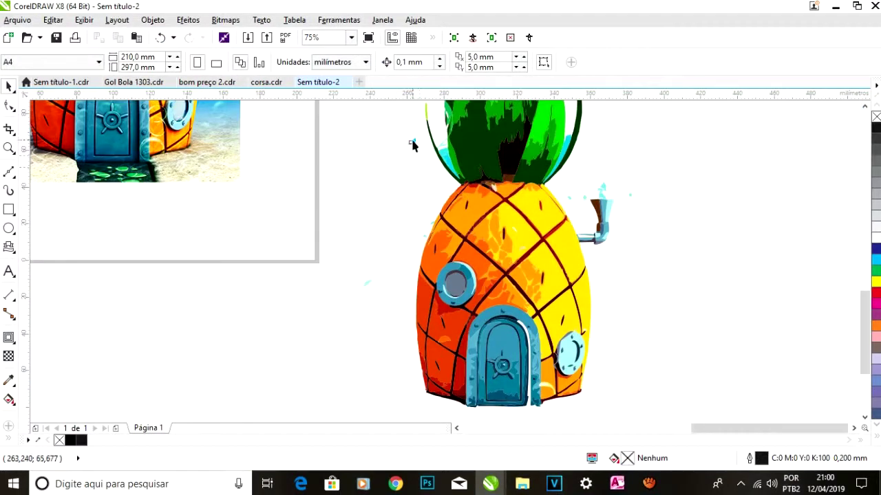
Delete the stray cyan specks on the left side of the traced pineapple house.
scroll(430, 217, "up", 3)
left_click(443, 269)
key("Delete")
scroll(406, 276, "down", 3)
scroll(340, 321, "up", 2)
left_click(352, 304)
key("Delete")
Delete the cyan bubbles above and around the house's chimney.
left_click_drag(414, 153, 526, 215)
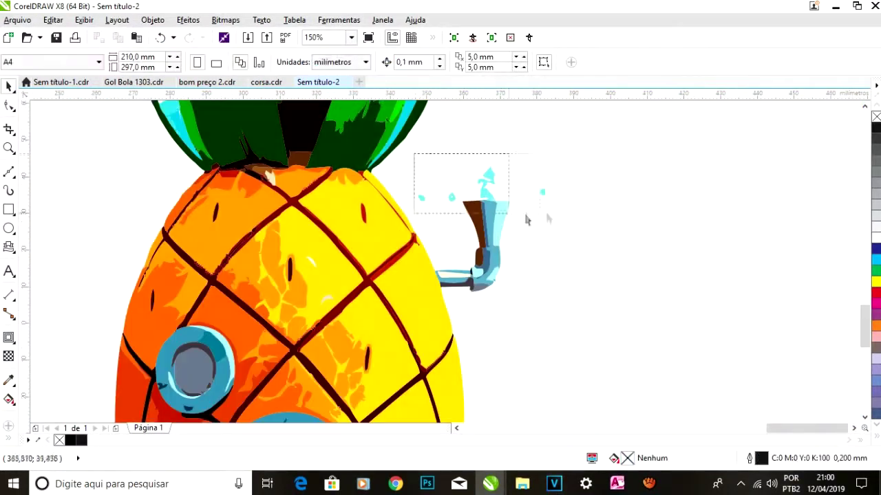
scroll(526, 220, "down", 4)
scroll(482, 207, "up", 4)
scroll(419, 191, "down", 4)
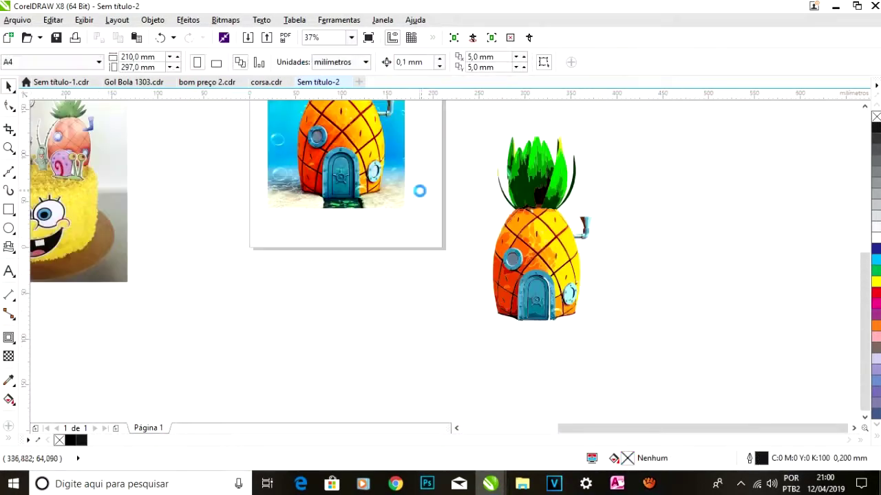
Try to create a boundary around the traced house, and delete the stray shape below the chimney.
left_click(152, 20)
left_click(368, 350)
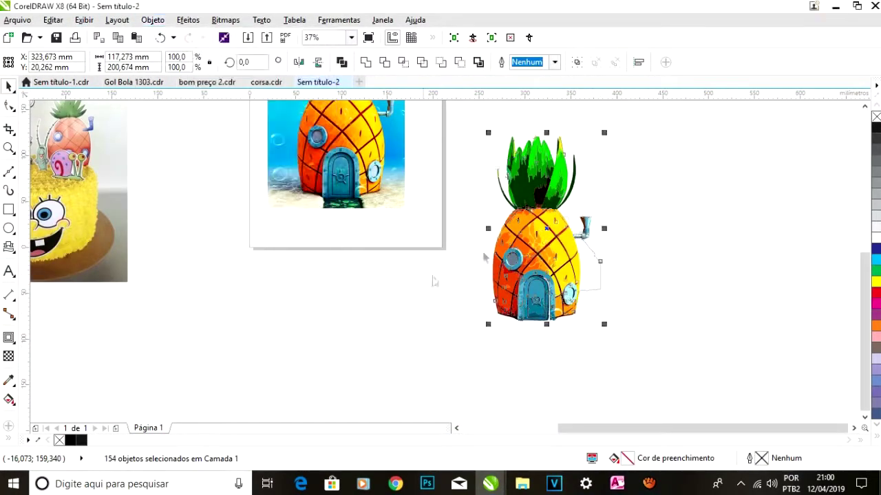
left_click(676, 254)
left_click(592, 262)
key("Delete")
scroll(592, 262, "up", 2)
scroll(577, 254, "down", 2)
Create a single boundary outline around all of the house's traced shapes.
left_click_drag(472, 94, 568, 317)
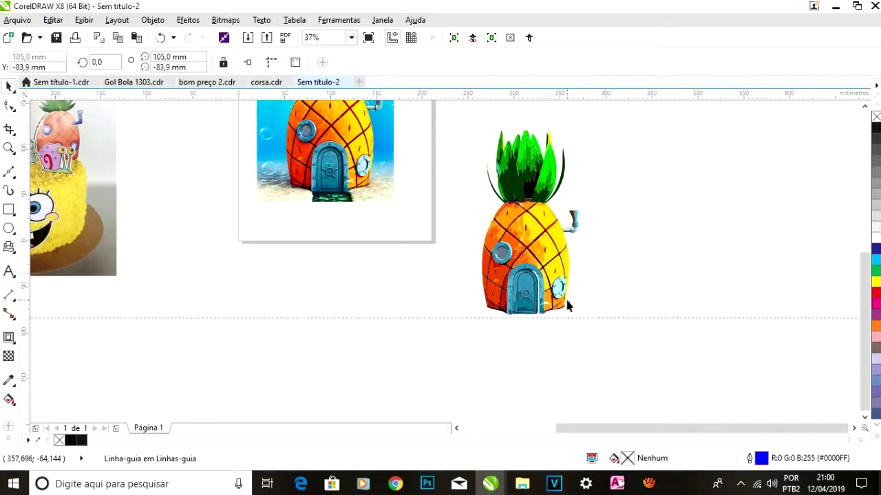
key("Delete")
left_click_drag(463, 112, 596, 337)
left_click(153, 20)
mouse_move(246, 262)
left_click(368, 349)
Add a one-step outward contour of about 2.4 mm around the house's boundary outline.
left_click(9, 337)
left_click(523, 297)
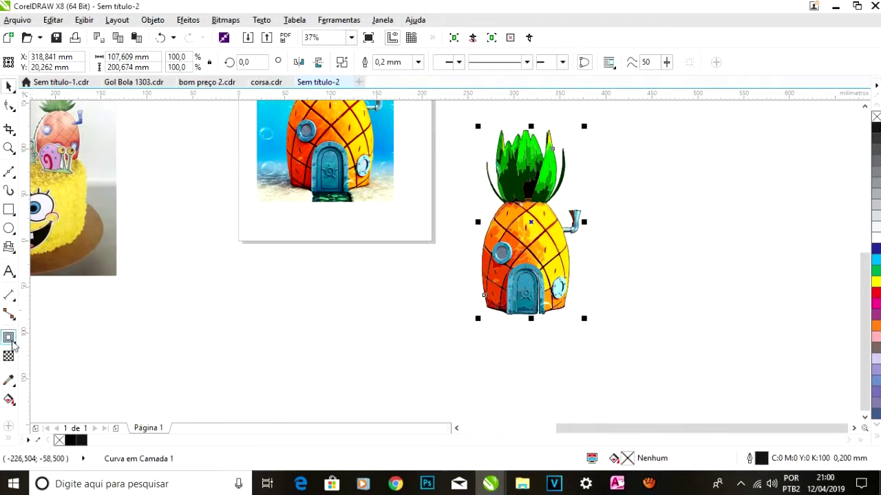
scroll(523, 329, "up", 3)
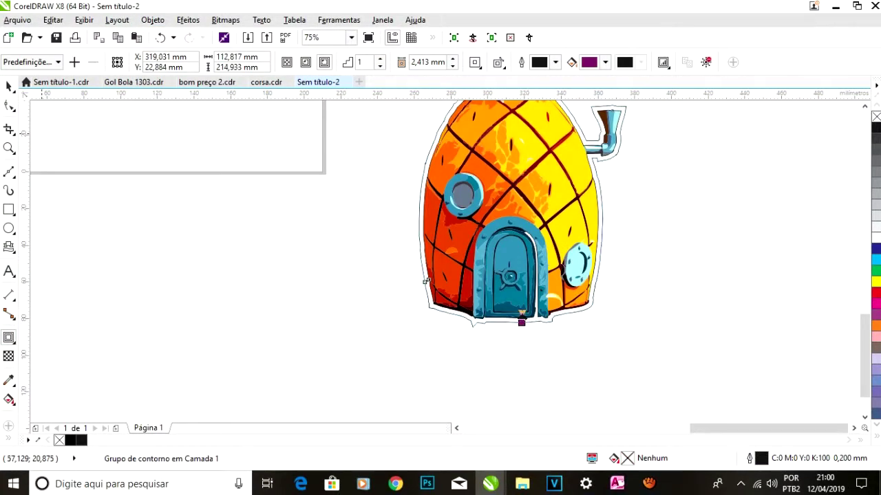
Separate the outer contour from the traced house artwork and delete the artwork, keeping only the outline.
left_click(9, 87)
scroll(681, 240, "down", 1)
left_click_drag(587, 172, 466, 250)
key("Delete")
scroll(563, 180, "up", 1)
left_click(574, 167)
scroll(582, 165, "down", 1)
left_click_drag(611, 184, 475, 265)
left_click(581, 261)
Smooth the jagged lower edge of the house outline with a 40 mm Smooth brush.
scroll(581, 261, "down", 2)
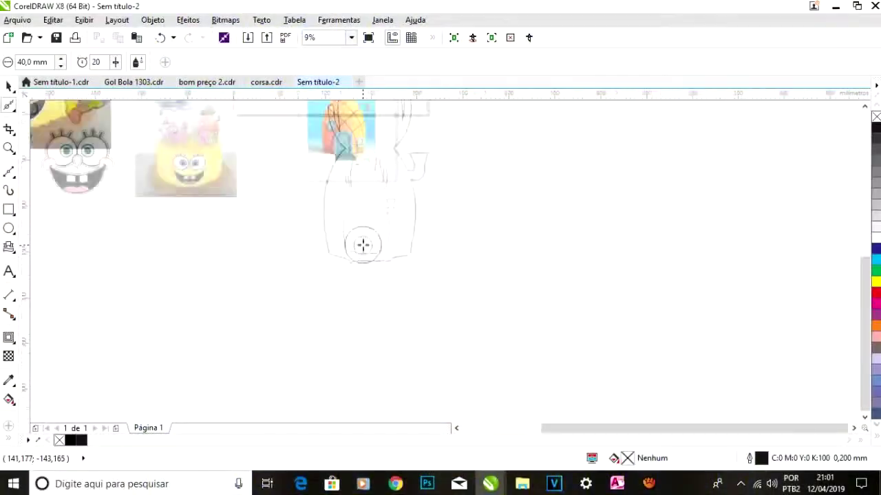
scroll(364, 243, "up", 5)
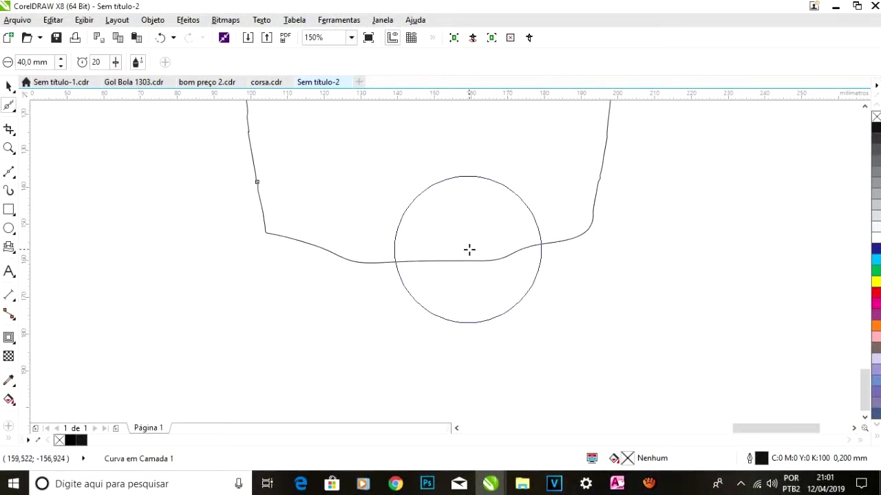
scroll(342, 241, "down", 3)
scroll(371, 240, "up", 2)
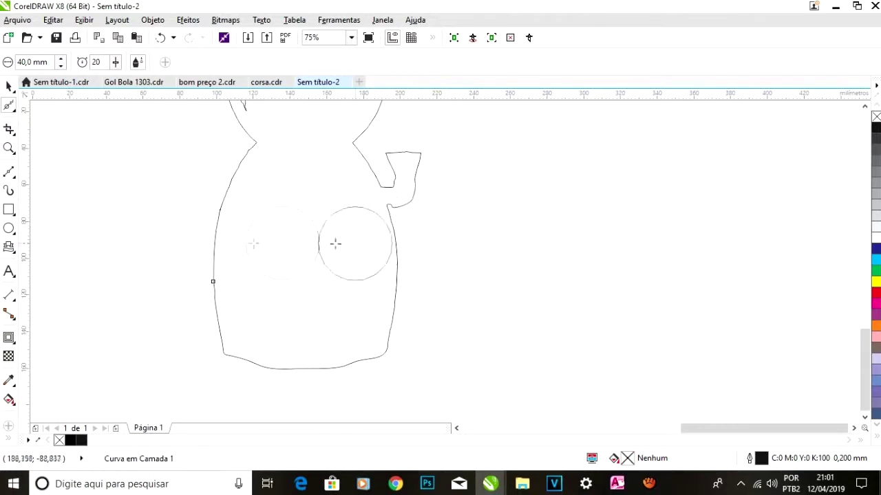
Place the outline beside the original pineapple house image and PowerClip the image inside it.
scroll(186, 257, "down", 5)
left_click_drag(204, 248, 237, 214)
scroll(194, 209, "up", 1)
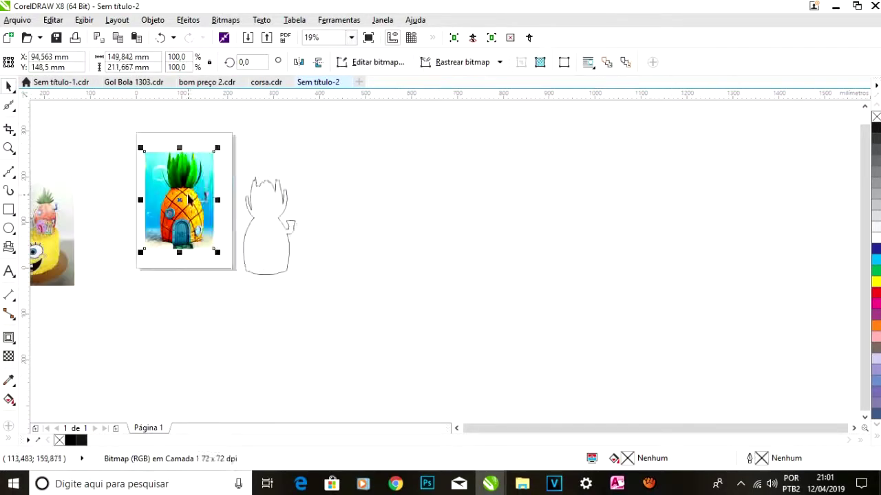
right_click(188, 184)
left_click(237, 165)
left_click(265, 231)
Edit the PowerClip contents, align the pineapple house image with the outline, and finish editing.
left_click(306, 292)
left_click(276, 248)
left_click(308, 294)
left_click(307, 295)
scroll(227, 237, "up", 1)
left_click(390, 323)
left_click(310, 254)
left_click(278, 335)
left_click(296, 251)
scroll(306, 238, "up", 1)
scroll(313, 241, "down", 1)
scroll(344, 263, "up", 2)
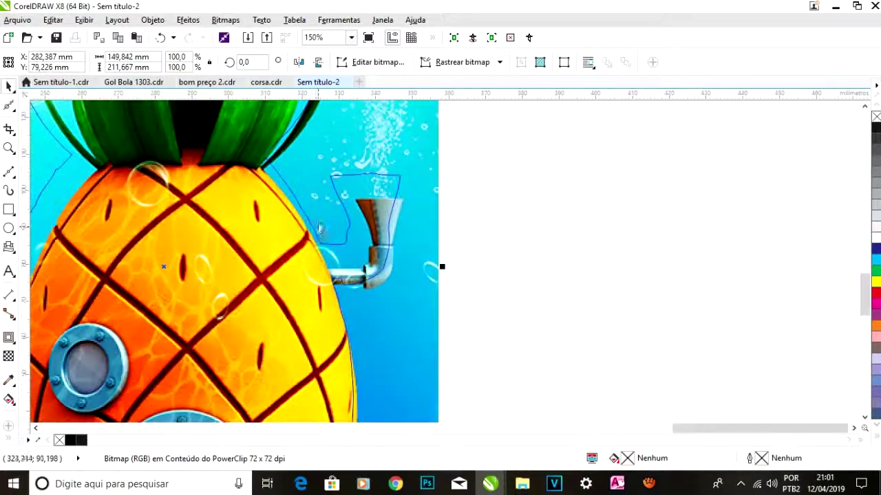
scroll(310, 198, "down", 2)
left_click(299, 335)
Add a one-step inward contour of about 2.9 mm to the clipped house's outline.
scroll(284, 129, "up", 2)
scroll(304, 139, "down", 2)
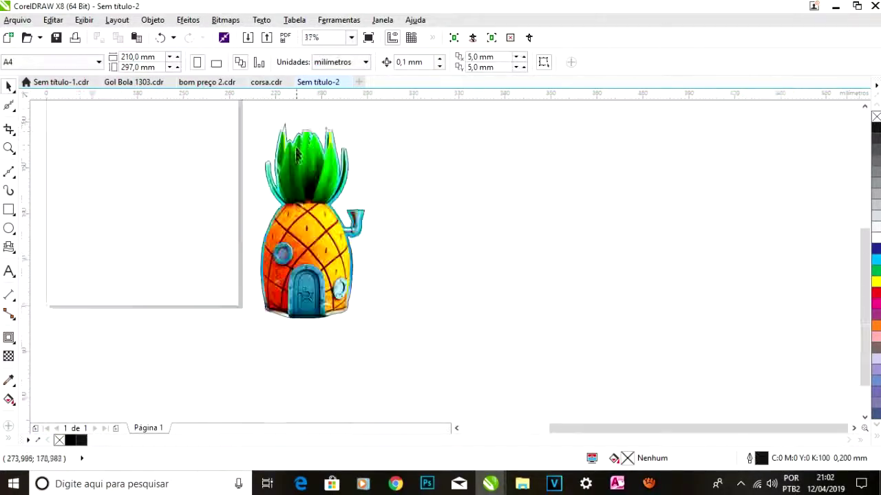
scroll(301, 142, "up", 1)
scroll(318, 162, "down", 1)
scroll(318, 327, "up", 3)
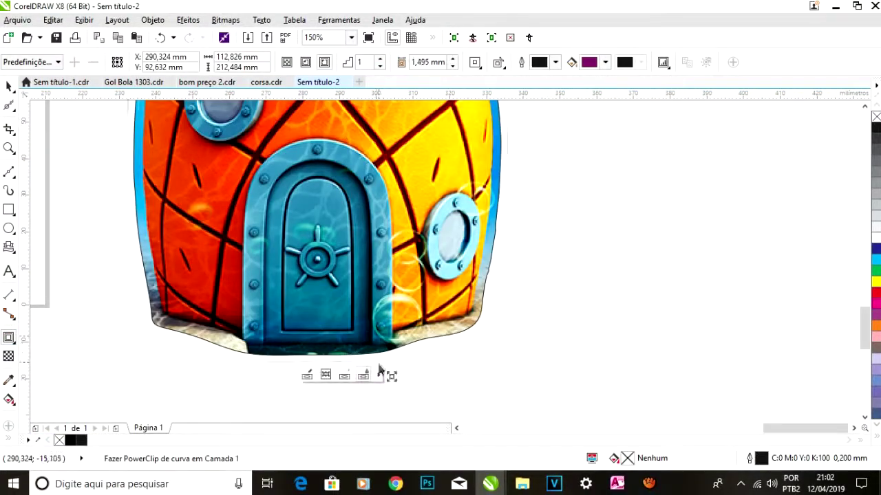
scroll(287, 175, "down", 2)
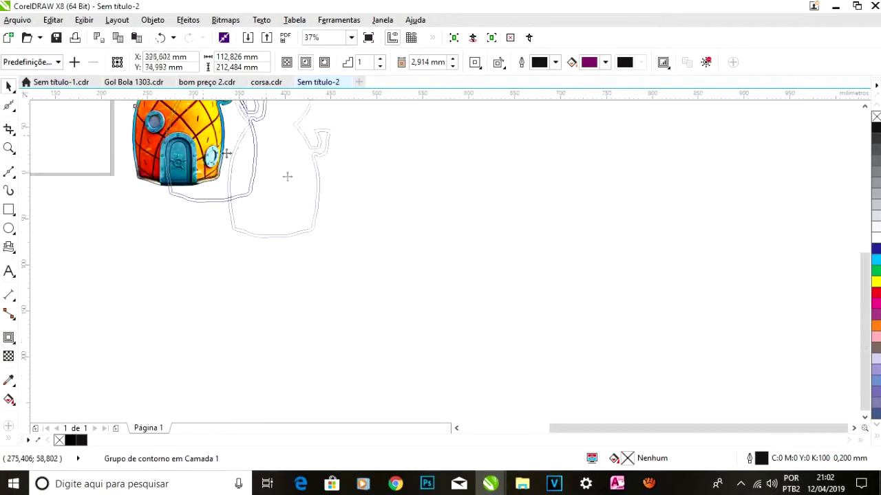
scroll(296, 176, "up", 1)
scroll(321, 270, "down", 1)
scroll(324, 253, "up", 1)
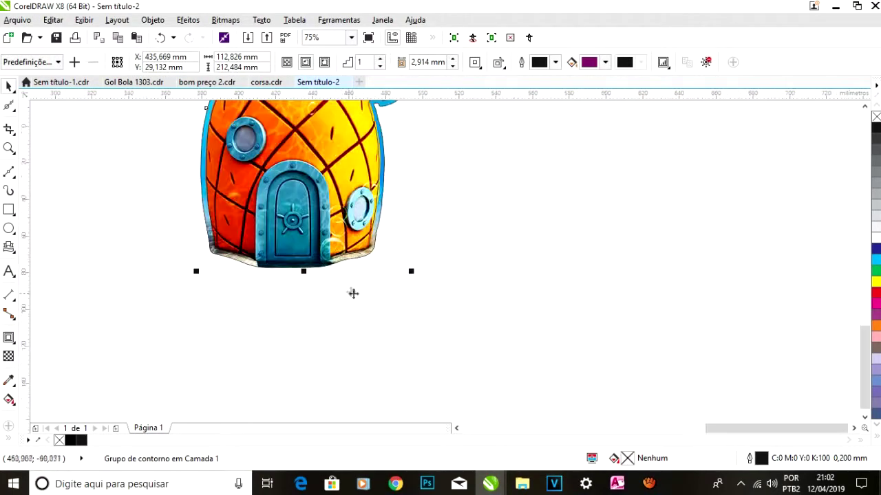
Break the contour group apart and move the inner outline to the right of the house.
scroll(358, 267, "up", 3)
right_click(358, 218)
right_click(346, 209)
left_click(338, 251)
scroll(338, 249, "down", 2)
scroll(337, 255, "down", 2)
left_click(335, 184)
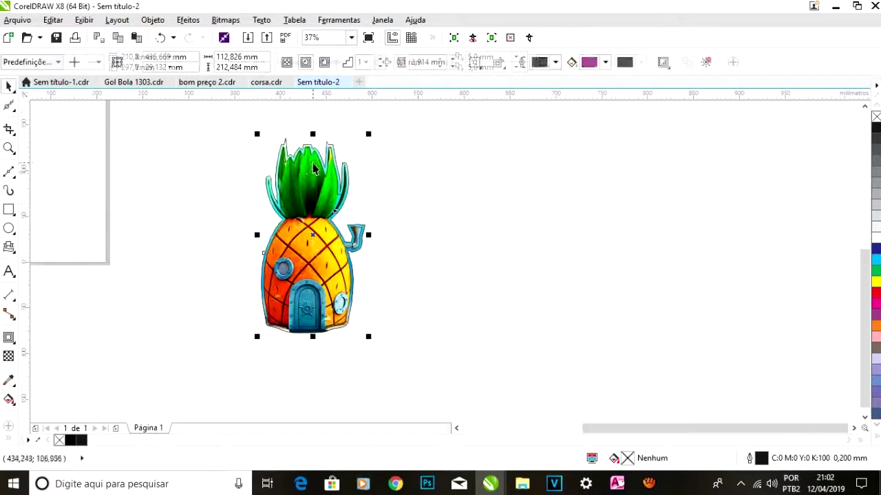
right_click(335, 184)
left_click(375, 220)
scroll(375, 227, "up", 1)
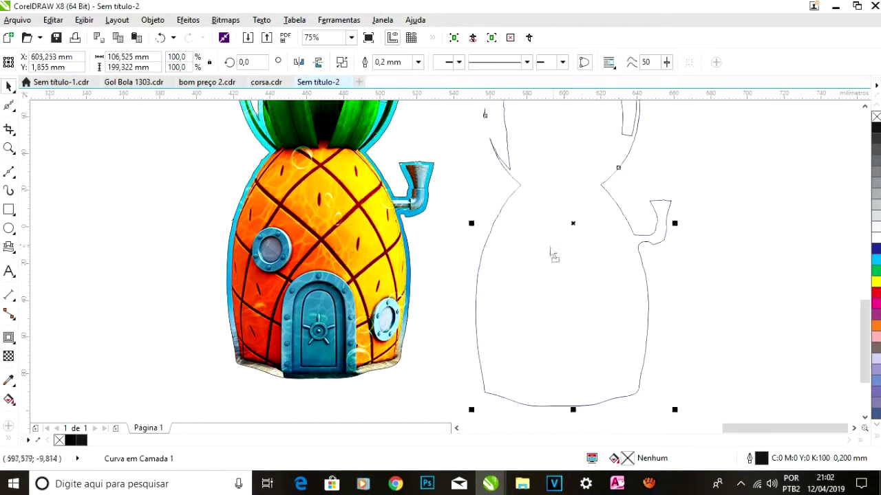
Extract the house image from its PowerClip frame and PowerClip it inside the inner outline.
left_click(335, 398)
right_click(349, 222)
left_click(406, 198)
left_click(509, 234)
scroll(189, 200, "down", 1)
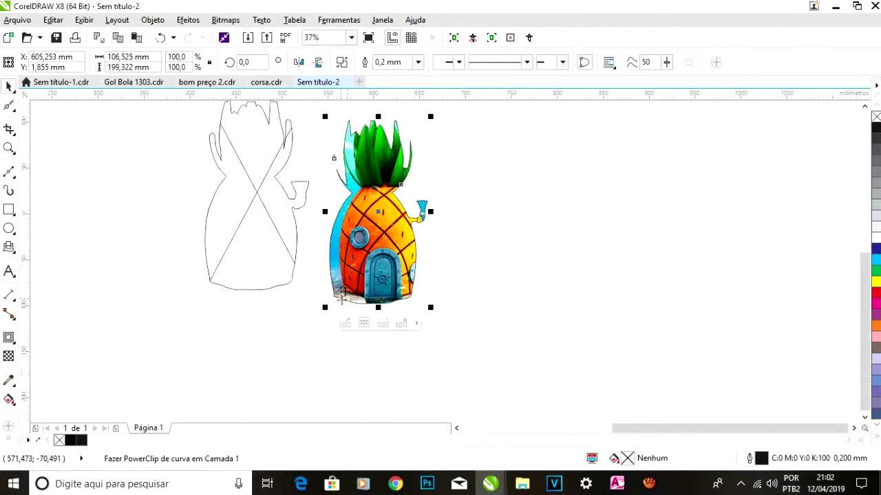
Edit the new PowerClip, align the house image with the inner outline, and finish editing.
left_click(348, 322)
scroll(379, 229, "up", 1)
left_click_drag(357, 250, 337, 249)
scroll(467, 197, "up", 2)
left_click_drag(469, 182, 464, 220)
scroll(457, 210, "down", 2)
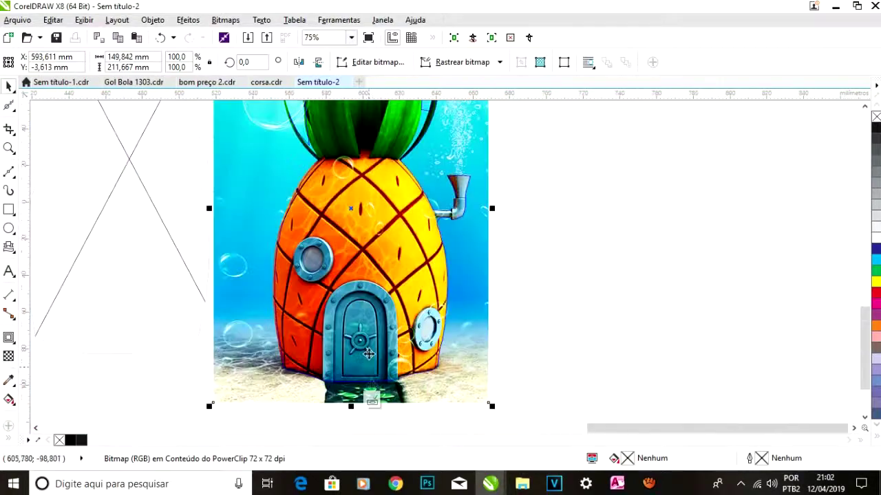
left_click(372, 398)
Delete the empty PowerClip frame to the left of the clipped house.
scroll(381, 311, "down", 2)
scroll(375, 270, "up", 1)
scroll(393, 282, "up", 1)
scroll(391, 279, "down", 1)
left_click(252, 221)
key("Delete")
scroll(393, 292, "up", 1)
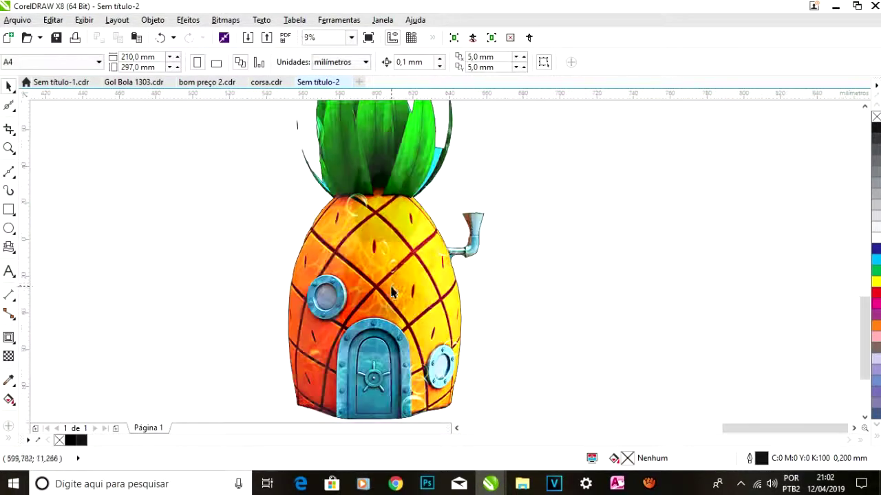
Move the clipped pineapple house next to the cake reference photo.
scroll(392, 283, "down", 2)
left_click_drag(395, 260, 250, 225)
scroll(435, 198, "down", 1)
scroll(207, 217, "up", 1)
left_click_drag(302, 192, 281, 187)
scroll(278, 196, "up", 2)
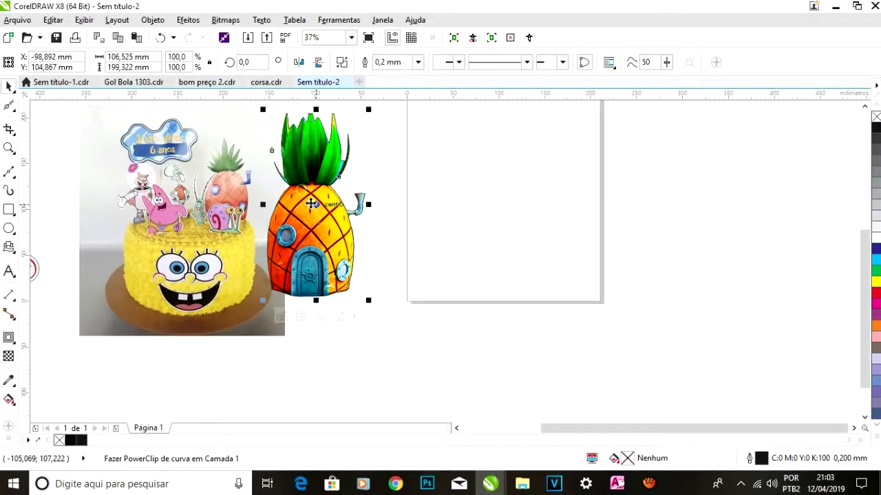
scroll(366, 176, "up", 4)
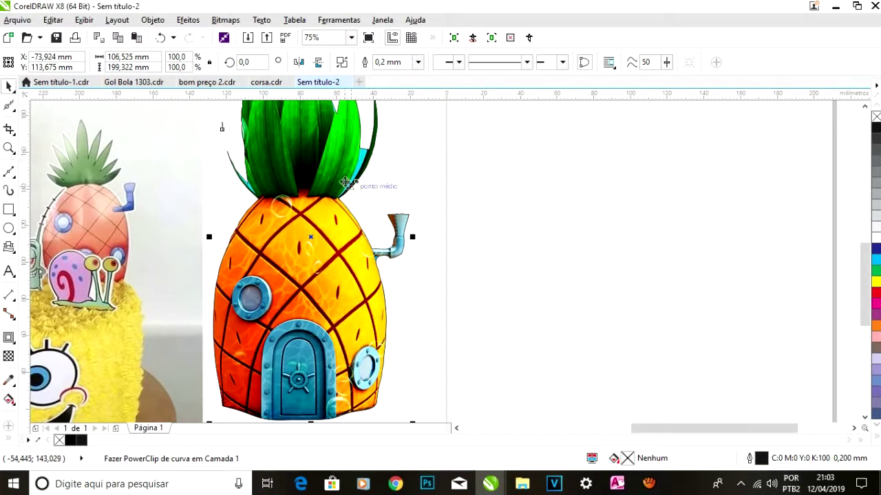
scroll(356, 134, "up", 3)
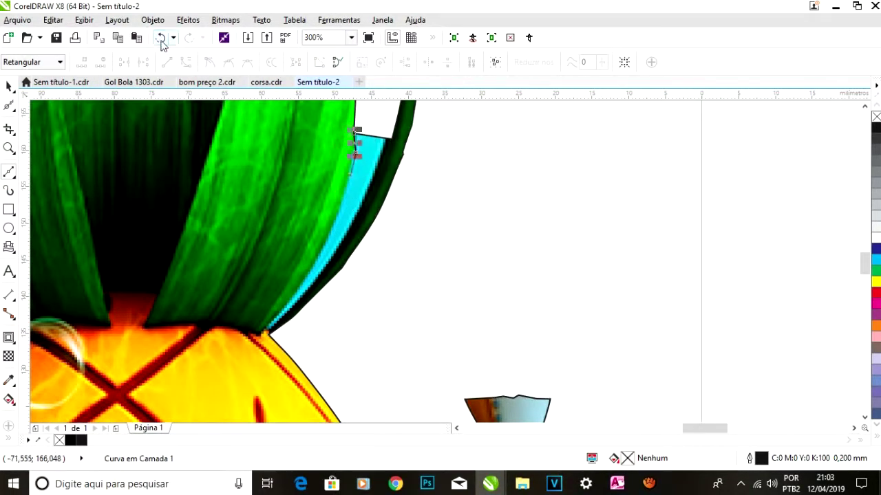
scroll(339, 150, "up", 3)
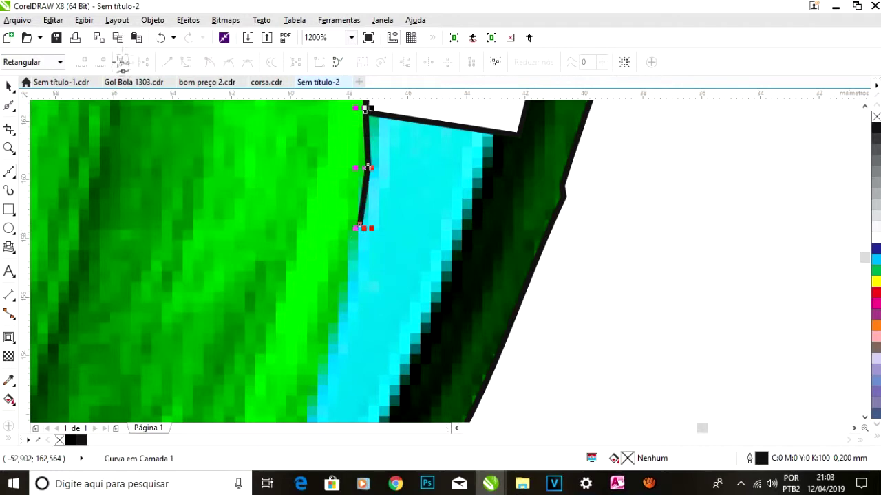
left_click(159, 38)
scroll(380, 210, "down", 1)
left_click(160, 38)
Trace the blue gap between the right-hand leaves with a Bézier path about 17 × 27 mm.
scroll(309, 190, "down", 2)
scroll(236, 204, "up", 2)
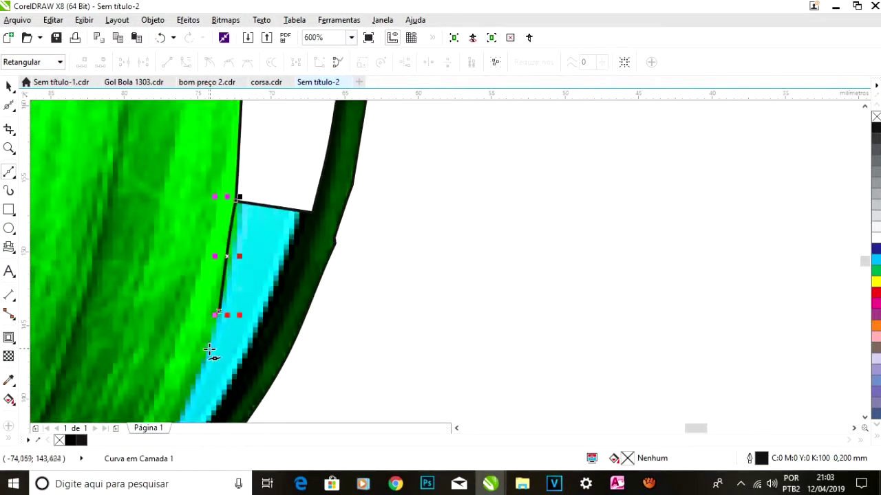
scroll(238, 262, "down", 2)
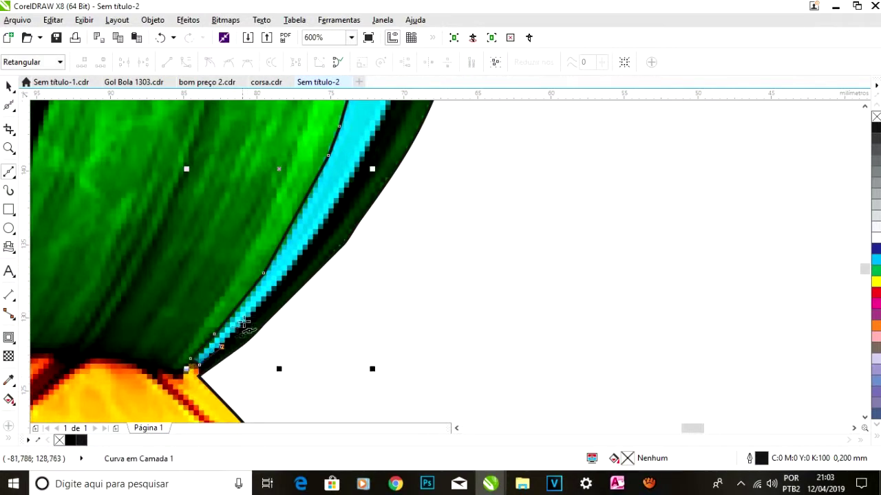
left_click(321, 222)
scroll(322, 206, "down", 2)
left_click(332, 191)
scroll(340, 158, "up", 2)
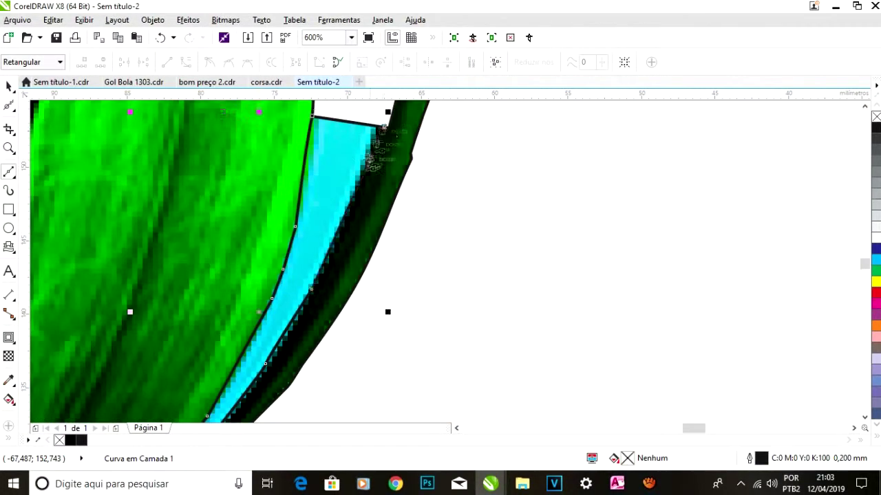
Close the traced path over the right-hand blue gap, fill it white and remove its outline.
scroll(383, 129, "down", 5)
scroll(274, 407, "up", 2)
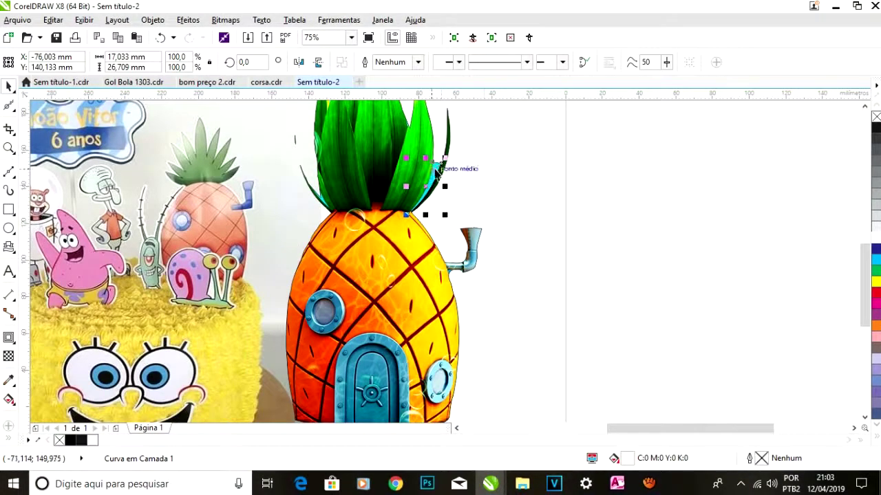
scroll(436, 171, "up", 2)
scroll(392, 179, "down", 1)
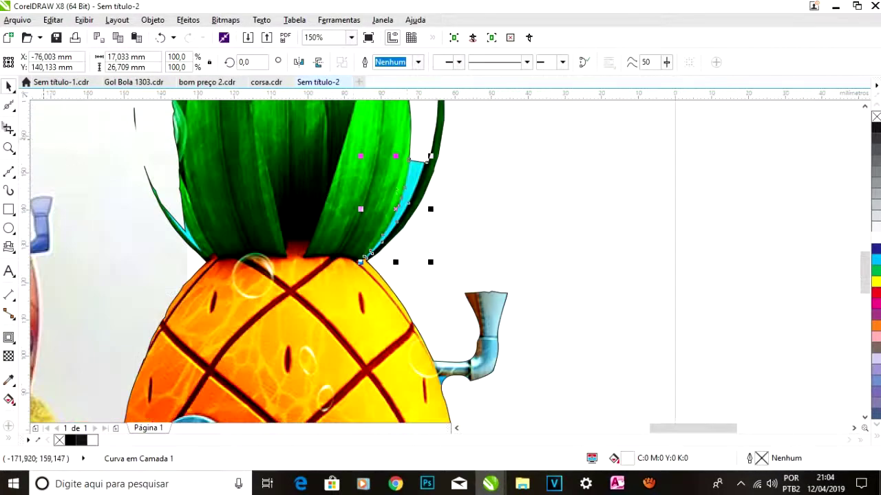
scroll(409, 191, "up", 1)
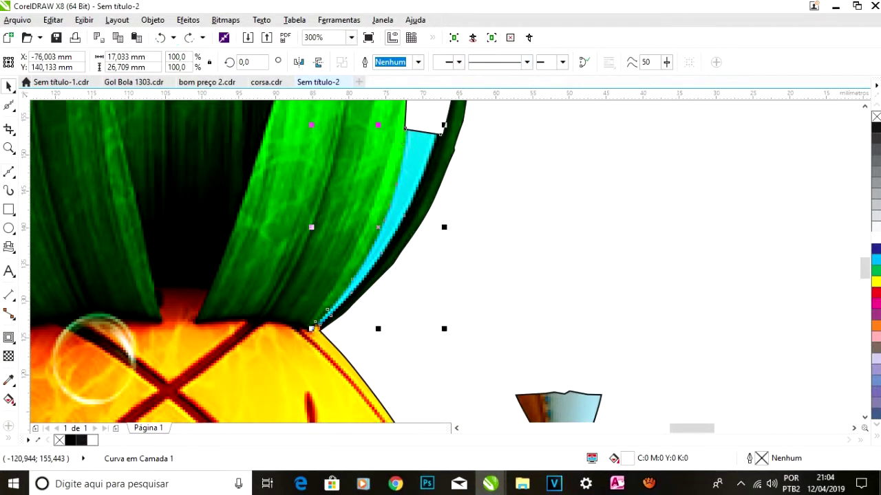
scroll(446, 131, "up", 2)
scroll(362, 141, "down", 4)
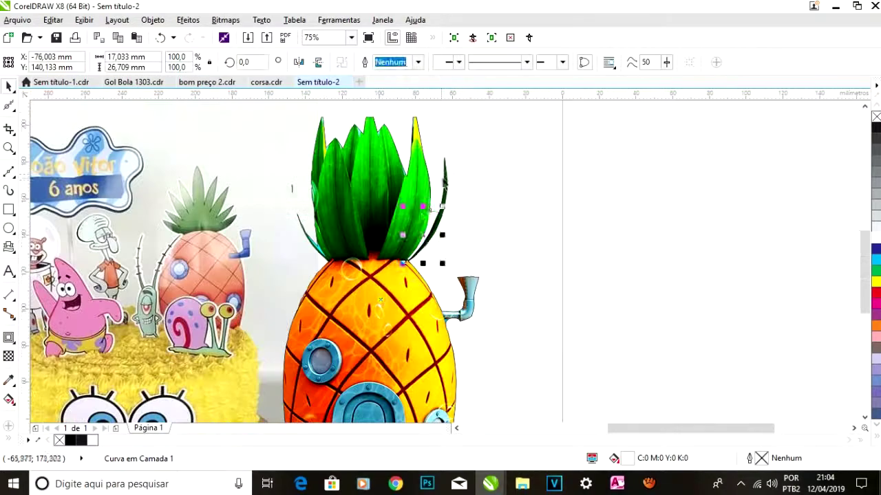
Nudge the white patch slightly up and to the right to cover the blue gap between the right-hand leaves.
scroll(466, 234, "up", 3)
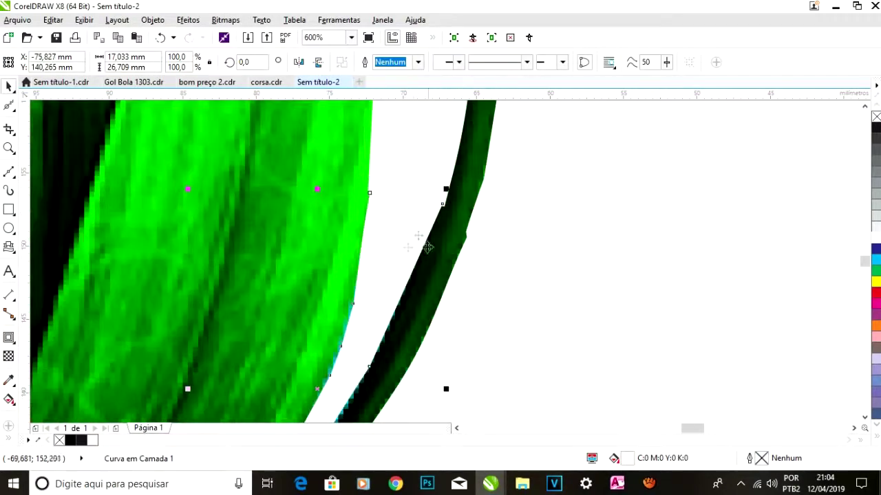
scroll(419, 245, "down", 4)
scroll(292, 240, "up", 2)
scroll(358, 216, "down", 2)
Select the house together with its white patch and move it right, clear of the cake photo.
left_click_drag(448, 366, 328, 153)
left_click_drag(364, 218, 388, 220)
left_click(362, 220)
Trace the blue gap between the left-hand leaves with a closed Bézier path about 9 × 10 mm.
scroll(362, 220, "up", 2)
scroll(406, 279, "up", 2)
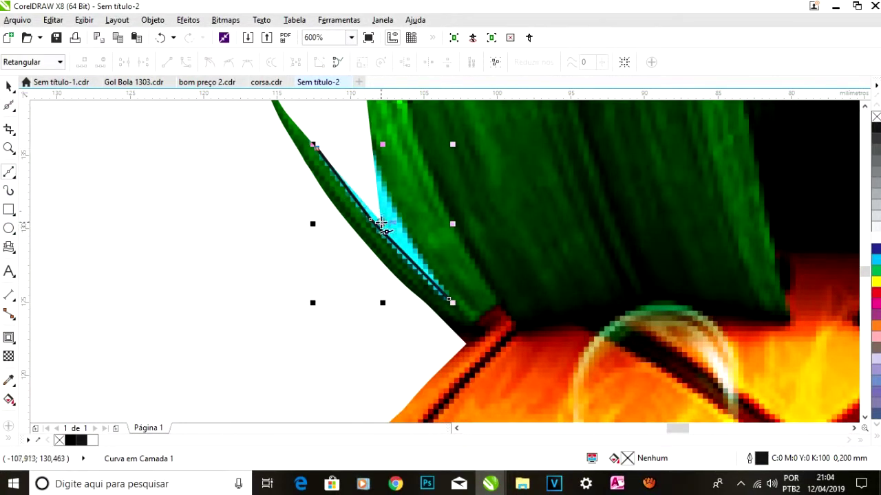
scroll(381, 230, "up", 2)
scroll(375, 221, "down", 4)
scroll(371, 207, "up", 3)
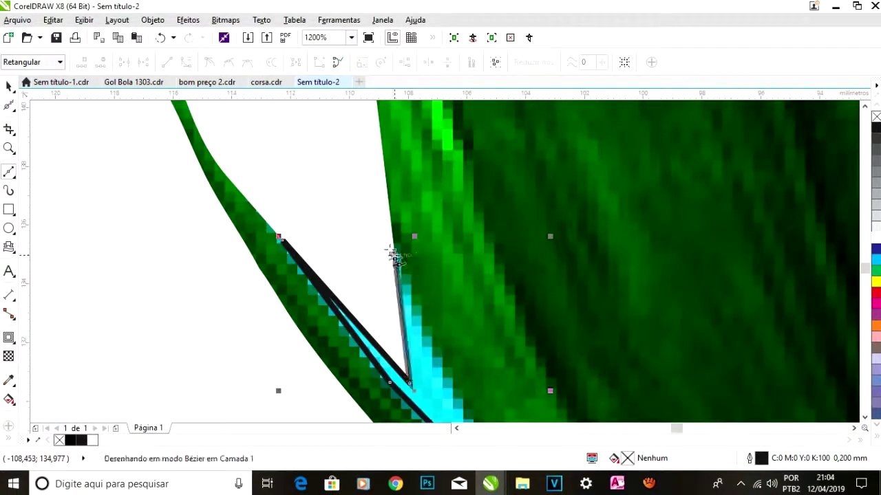
scroll(389, 254, "down", 2)
scroll(402, 276, "up", 2)
left_click(447, 348)
scroll(354, 241, "down", 2)
key("space")
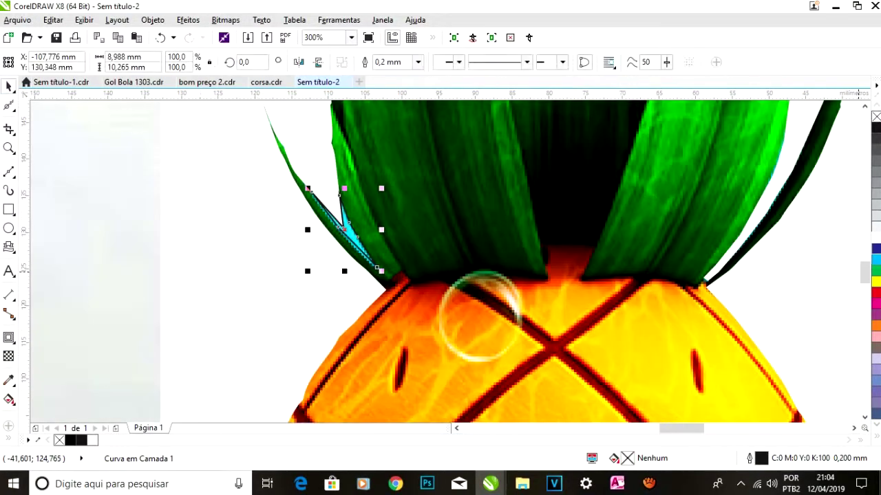
Group the pineapple house with its white leaf patches and move the group slightly right and down.
scroll(318, 206, "up", 1)
scroll(310, 238, "down", 1)
scroll(288, 205, "up", 1)
left_click(159, 41)
scroll(300, 209, "down", 3)
scroll(425, 202, "down", 2)
left_click_drag(451, 280, 375, 155)
right_click(415, 200)
left_click(445, 229)
left_click_drag(413, 231, 428, 239)
Try converting the house group to a 300 dpi CMYK bitmap with transparent background, and undo the conversion.
left_click(225, 20)
left_click(265, 34)
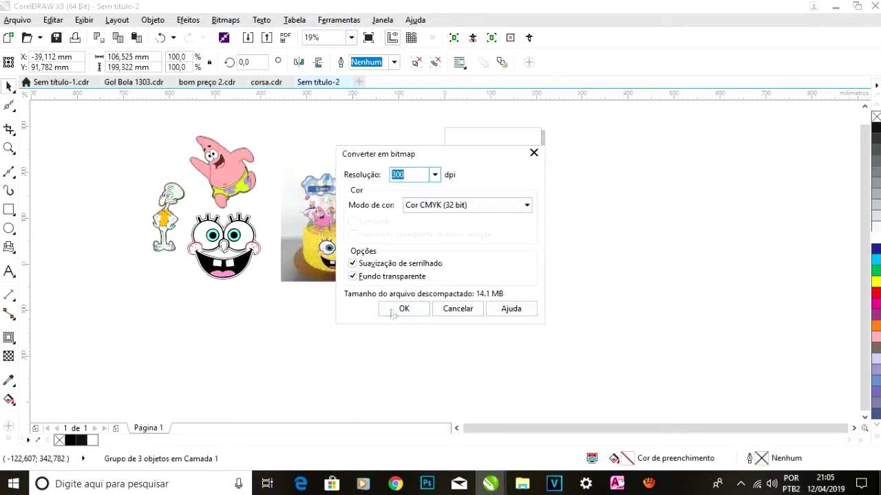
left_click(403, 309)
scroll(429, 226, "up", 3)
scroll(429, 226, "down", 3)
key("ctrl+z")
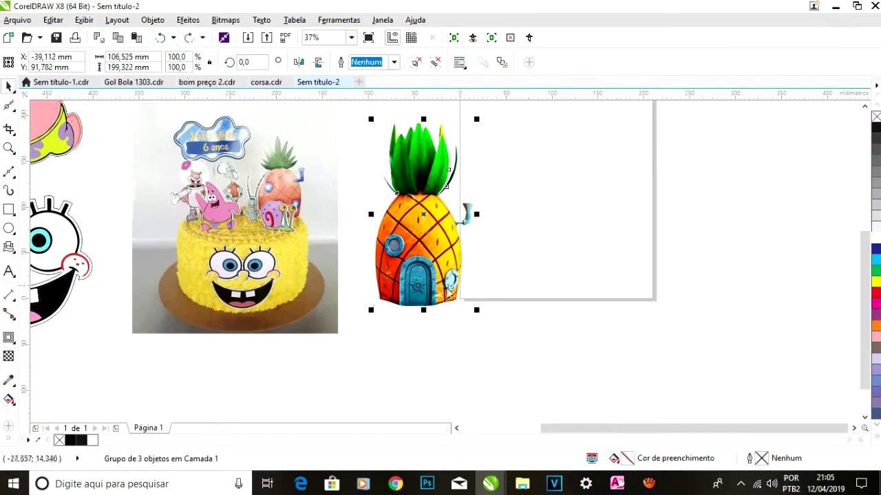
Create a boundary curve around the house group and move it to the right of the house.
left_click(153, 20)
mouse_move(215, 262)
left_click(415, 353)
left_click_drag(399, 227, 595, 242)
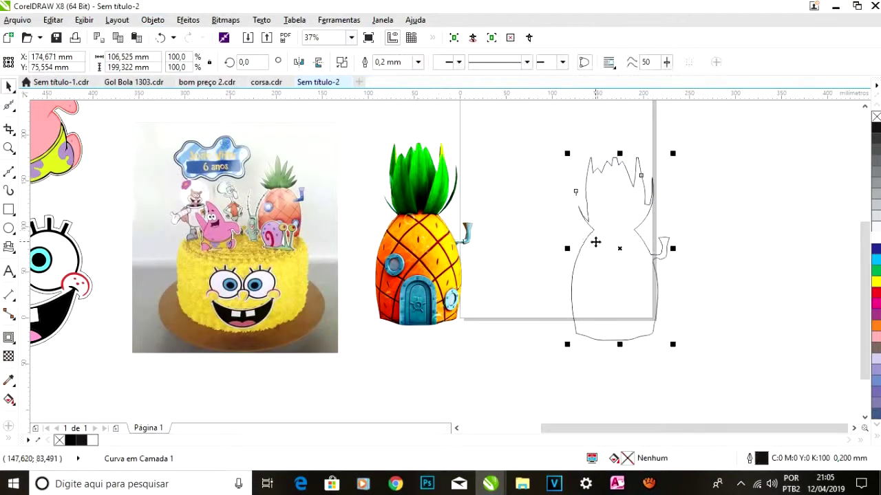
Convert the house group to a 300 dpi CMYK bitmap with anti-aliasing and a transparent background.
left_click(226, 20)
left_click(265, 34)
left_click(403, 308)
Break the house boundary curve apart and delete its unwanted piece.
left_click(584, 232)
scroll(584, 230, "up", 1)
scroll(518, 190, "down", 1)
right_click(579, 190)
left_click(603, 171)
scroll(511, 173, "up", 1)
left_click_drag(518, 166, 506, 217)
key("Delete")
scroll(519, 196, "down", 2)
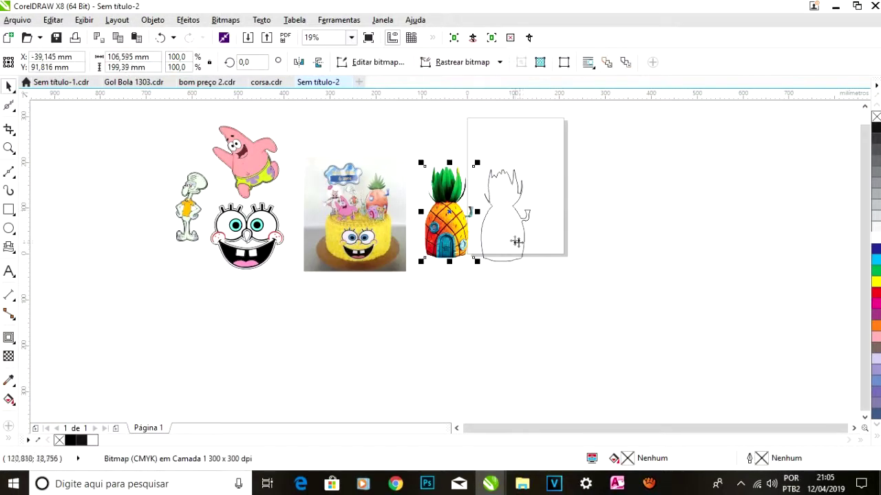
Add a one-step outside contour of 2.646 mm to the house boundary, break it apart and delete the inner curve.
left_click(9, 338)
scroll(501, 278, "up", 3)
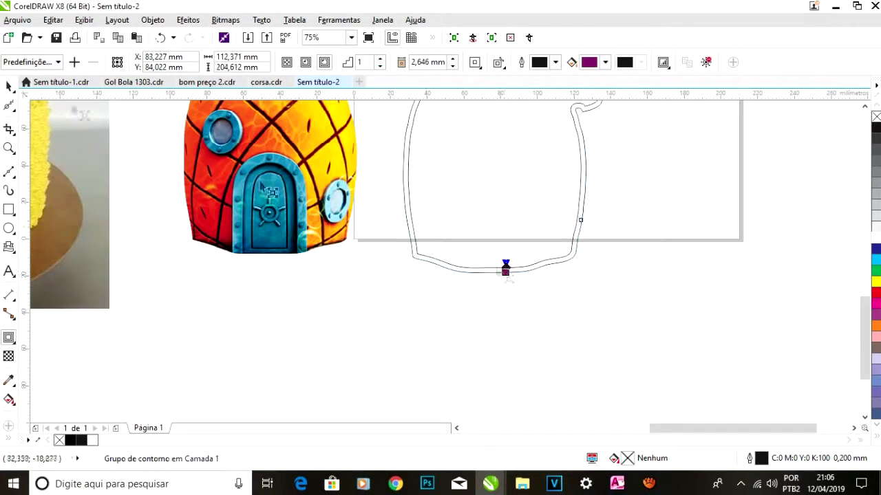
scroll(516, 279, "up", 1)
right_click(518, 258)
left_click(578, 280)
key("Delete")
Centre both the cutting outline and the pineapple house bitmap on the page.
scroll(518, 230, "down", 2)
key("p")
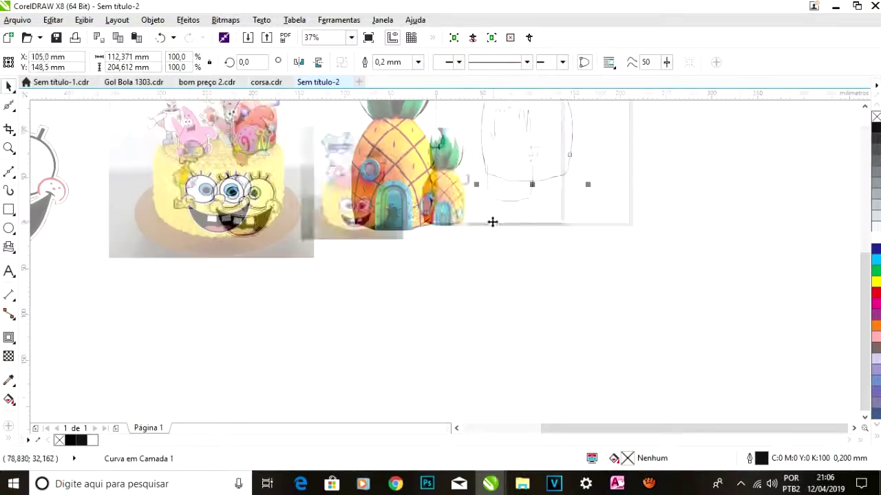
left_click(383, 238)
key("p")
Move the house with its cutting outline off the page, to the left of the Squidward figure.
scroll(440, 182, "up", 1)
scroll(464, 180, "down", 2)
left_click(507, 228)
left_click_drag(508, 231, 436, 164)
scroll(439, 172, "up", 1)
scroll(494, 194, "down", 1)
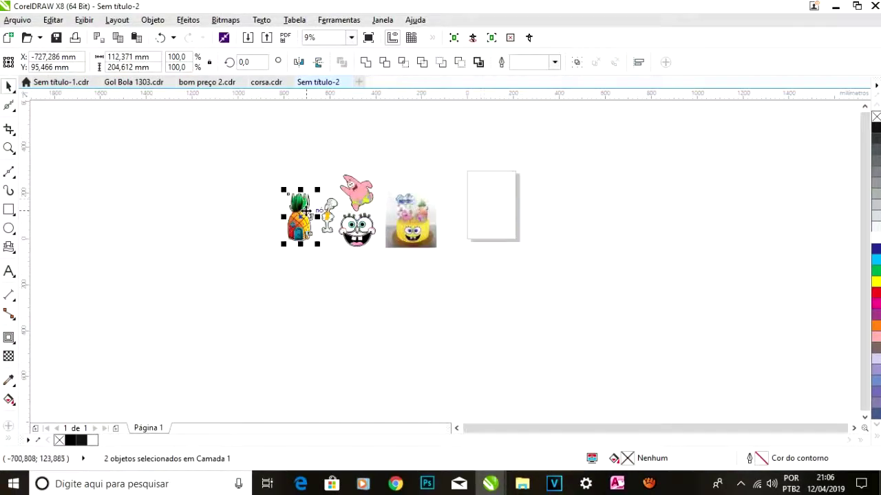
scroll(306, 212, "up", 3)
scroll(413, 227, "down", 2)
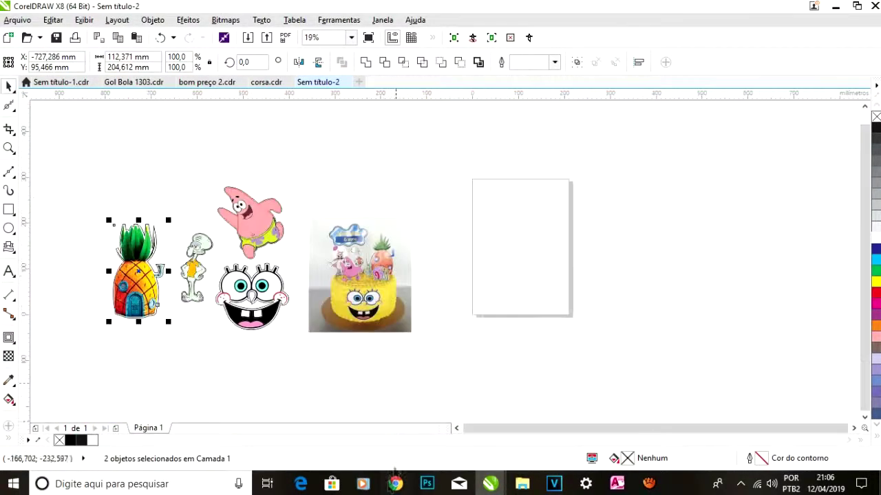
Switch to Chrome and search Google Images for "cide bob esponja".
left_click(395, 483)
left_click(260, 34)
type("cide bob esponja")
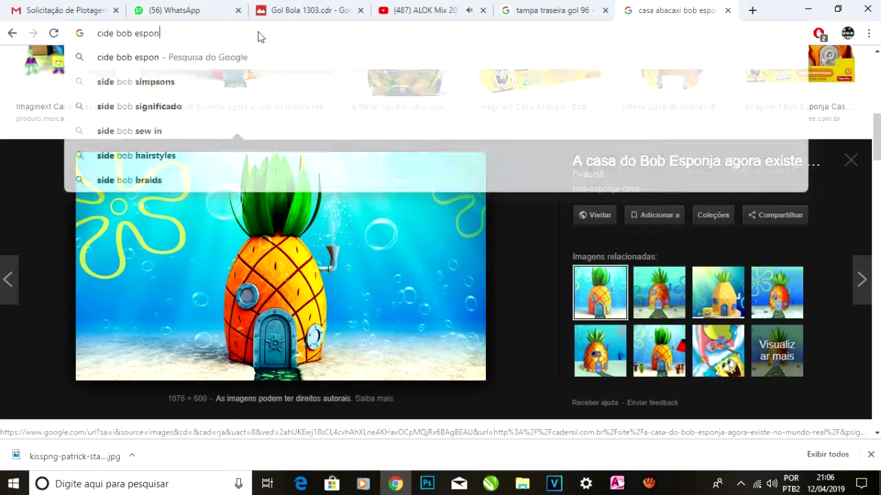
key("Return")
left_click(168, 110)
scroll(170, 100, "down", 4)
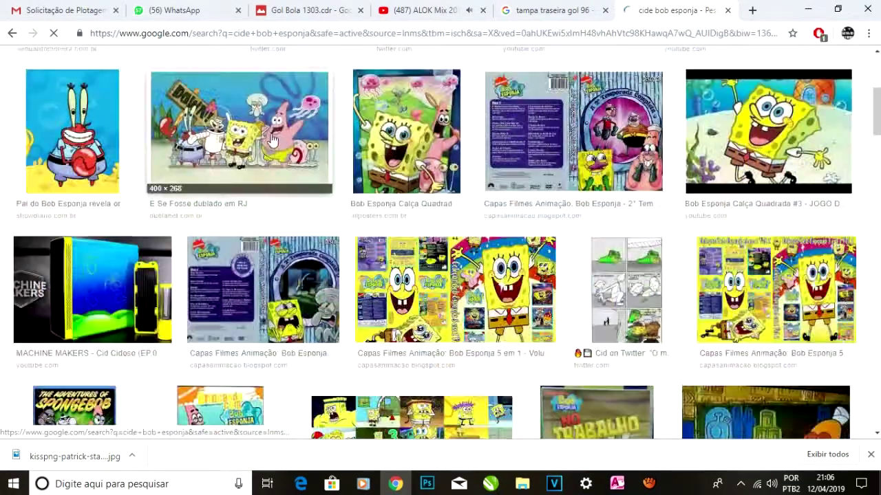
Search Google Images for "esquilo bob esponja" and open the Wikiesponja Sandy picture.
scroll(165, 98, "up", 4)
key("BackSpace")
type("esquilo")
key("Return")
mouse_move(490, 483)
left_click(729, 423)
left_click(395, 483)
left_click(233, 234)
Save the Sandy picture to the desktop.
right_click(271, 256)
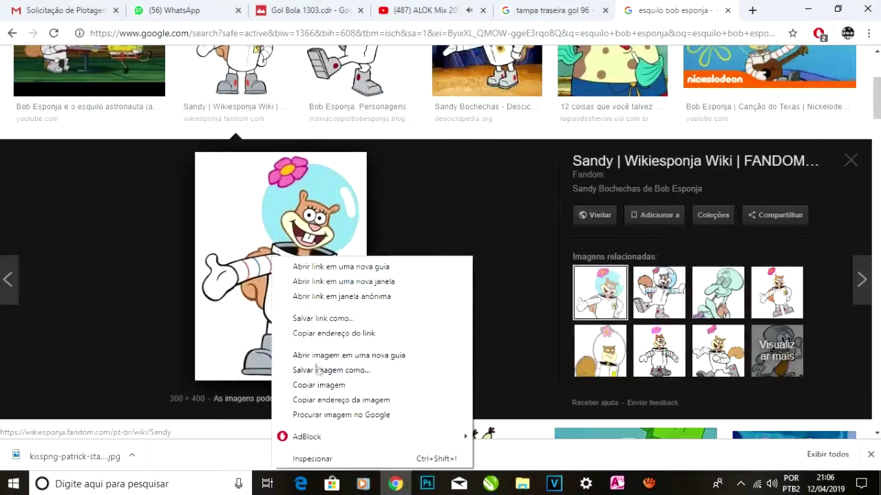
right_click(295, 220)
left_click(358, 335)
left_click(76, 92)
left_click(318, 288)
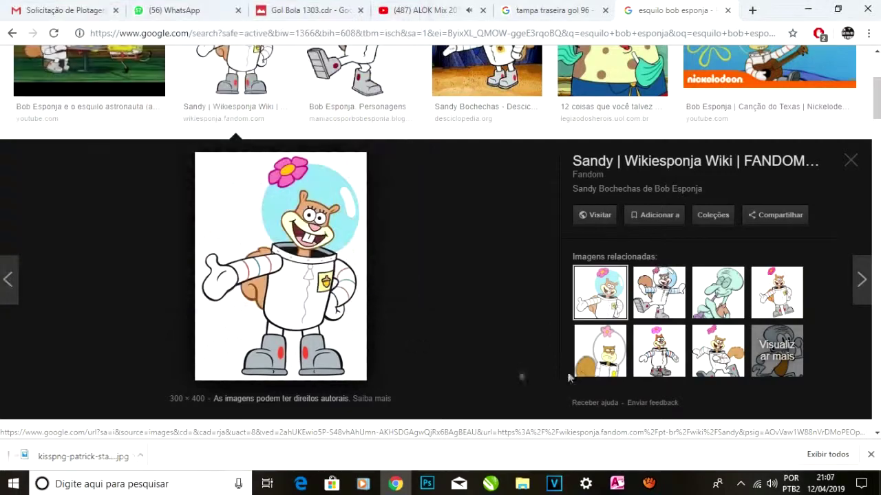
Show the desktop and copy the saved Sandy image file.
left_click(807, 10)
right_click(720, 285)
left_click(600, 382)
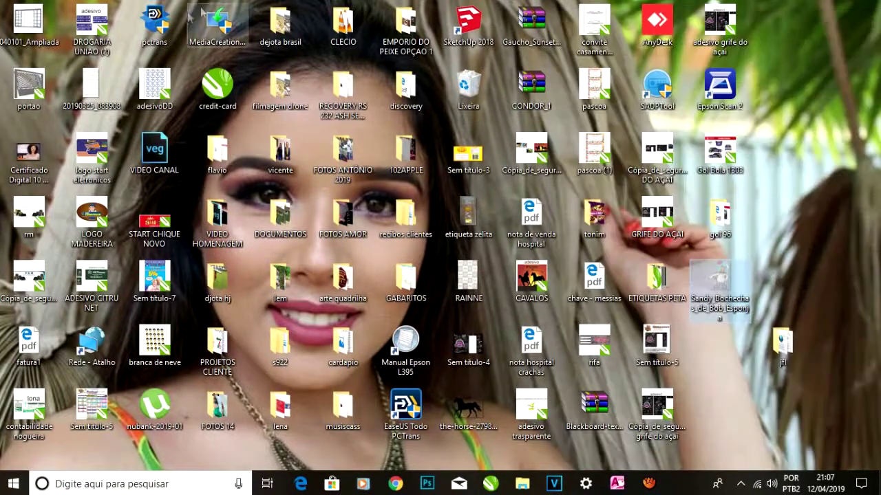
right_click(727, 279)
left_click(595, 396)
Return to Chrome and save the Sandy picture once more.
left_click(395, 483)
right_click(296, 214)
left_click(341, 328)
key("Return")
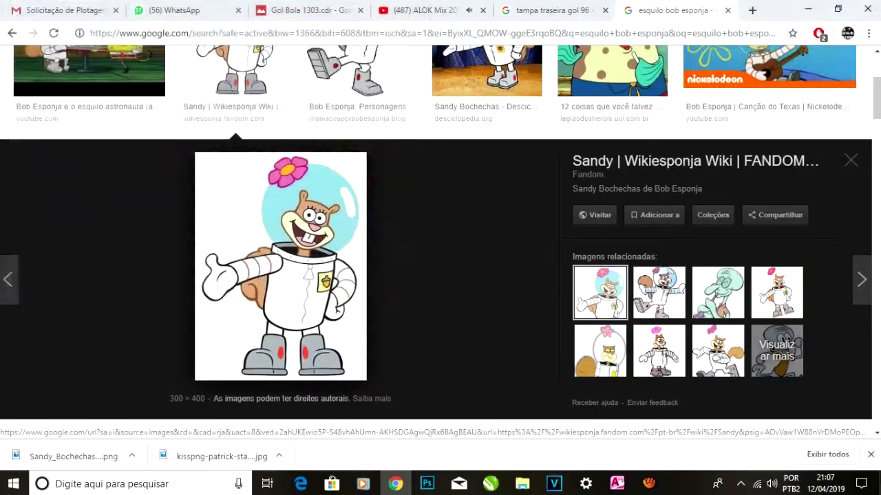
Switch to CorelDRAW, paste the Sandy picture and place it in the lower left part of the page.
key("super+d")
left_click(490, 484)
key("ctrl+v")
scroll(386, 246, "down", 1)
left_click_drag(505, 232, 463, 283)
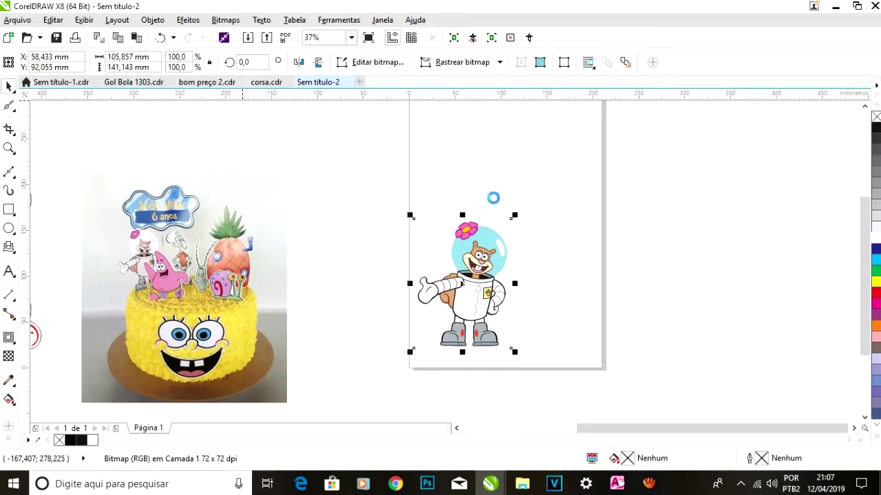
Trace the Sandy bitmap with the line art outline trace and move the vector copy to its right.
left_click(462, 62)
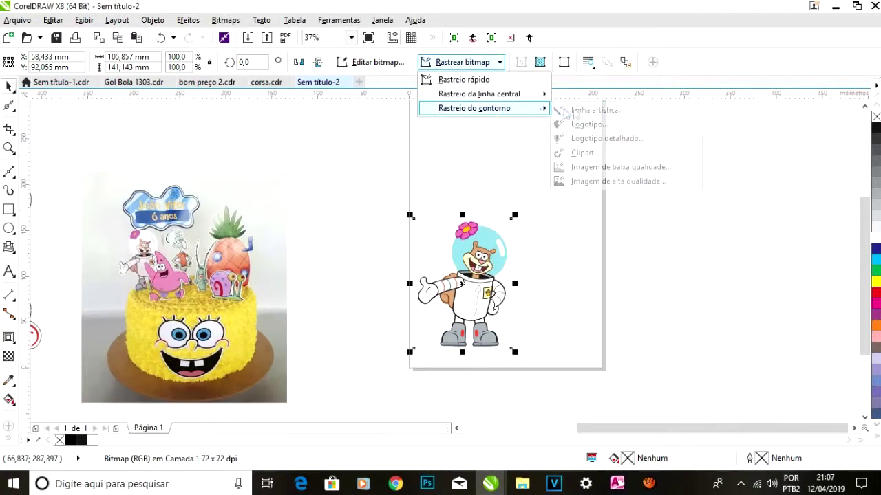
left_click(584, 112)
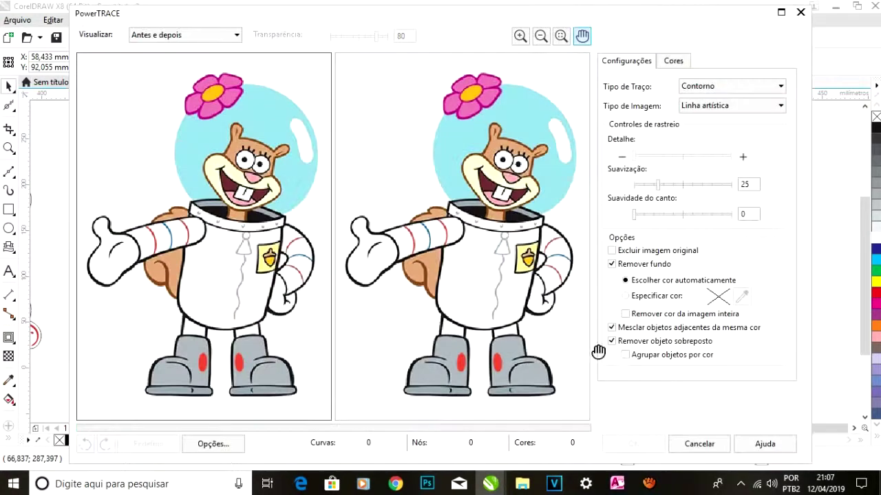
left_click(632, 443)
left_click_drag(485, 288, 584, 288)
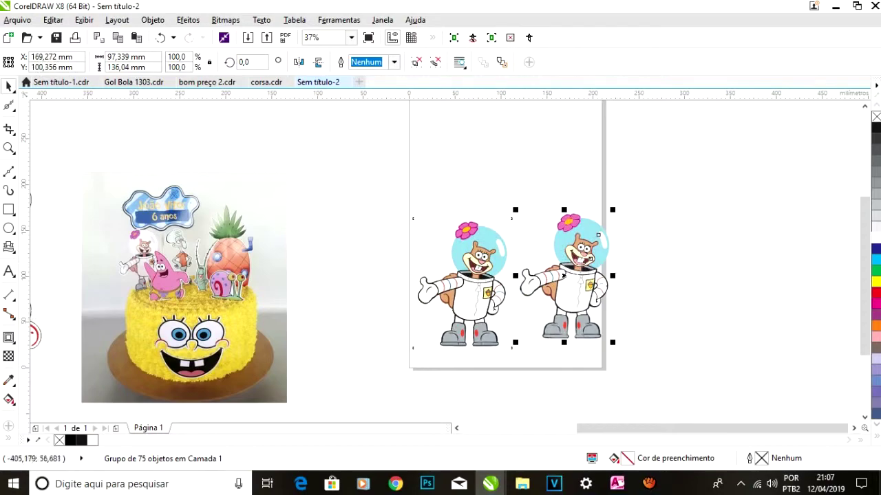
Create a boundary around the traced Sandy and add an outside contour of 1.408 mm to it.
left_click(153, 19)
mouse_move(172, 315)
left_click(418, 403)
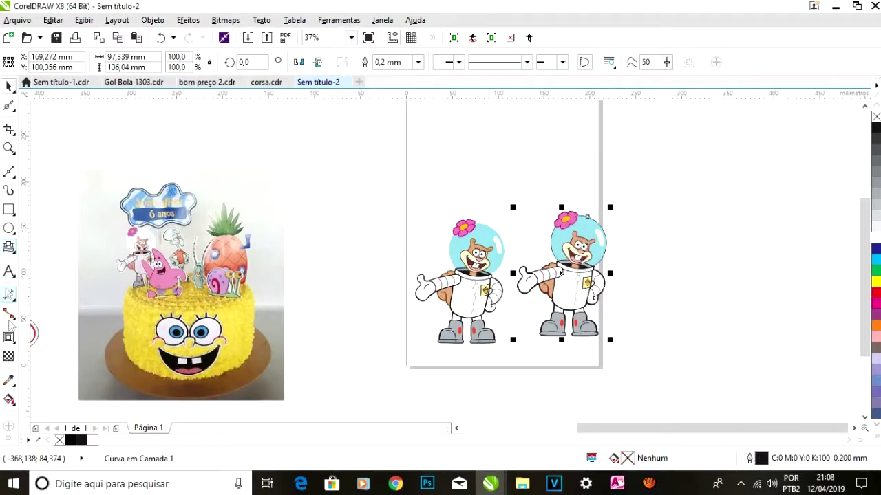
scroll(564, 342, "up", 2)
left_click_drag(548, 322, 544, 334)
scroll(314, 180, "down", 2)
left_click(395, 483)
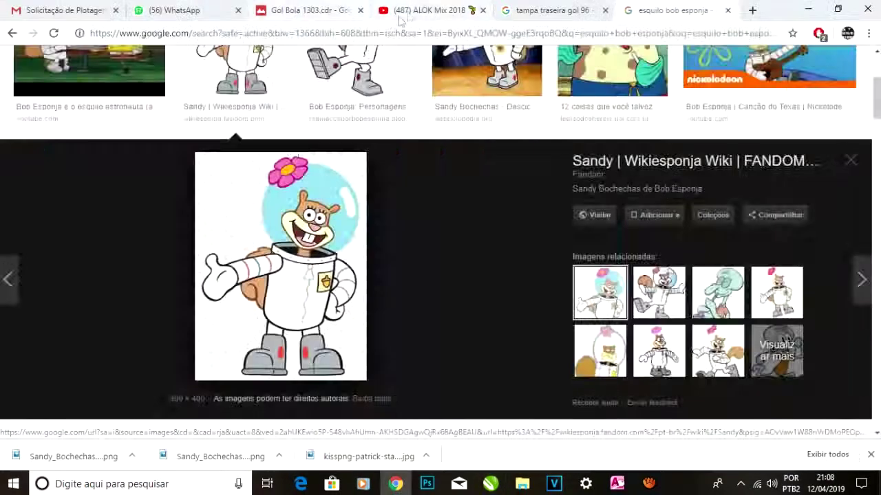
left_click(406, 13)
left_click(513, 266)
left_click(491, 484)
left_click(776, 421)
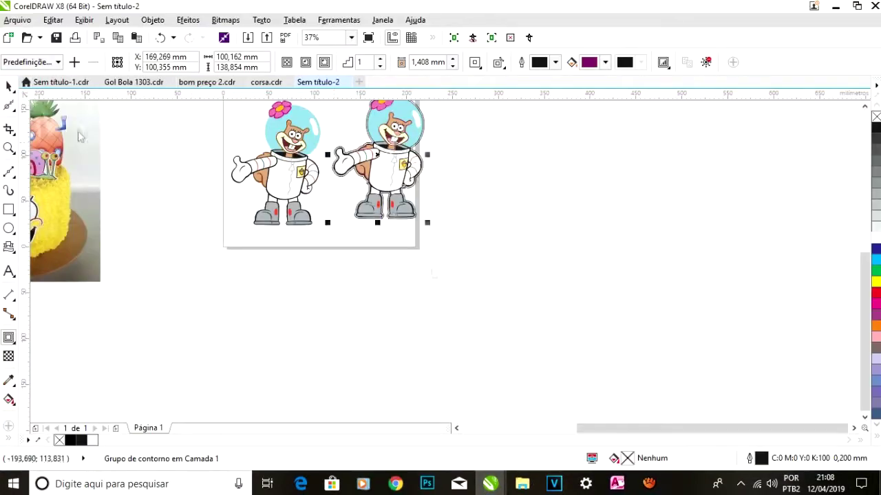
Break the Sandy contour group apart and separate the inner boundary curve from the outer outline.
scroll(472, 298, "up", 5)
right_click(477, 102)
left_click(496, 119)
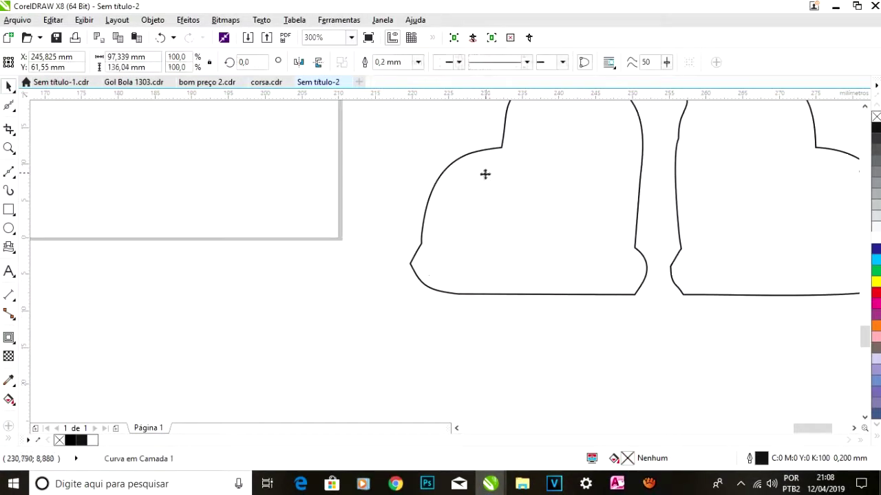
scroll(502, 180, "down", 4)
scroll(527, 266, "down", 1)
Centre both the outer cutting outline and the Sandy picture on the page.
key("p")
scroll(481, 207, "up", 1)
left_click(478, 203)
key("p")
scroll(505, 173, "up", 2)
scroll(489, 181, "down", 2)
Select Sandy together with her cutting outline and move them off the page, below the Squidward figure.
left_click_drag(391, 114, 524, 247)
scroll(541, 211, "down", 1)
left_click_drag(510, 196, 340, 247)
Check the cake photo for the missing characters and search Google Images for "caramujo bob esponja" in Chrome.
scroll(430, 202, "up", 3)
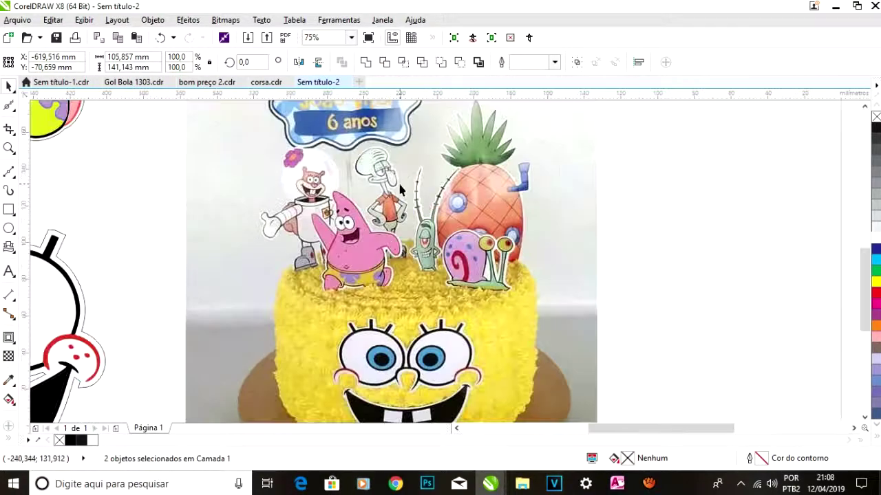
scroll(401, 190, "down", 1)
scroll(401, 190, "up", 1)
scroll(401, 189, "down", 2)
left_click(395, 483)
left_click(660, 10)
left_click(320, 33)
type("caramujo bob esponja")
key("Return")
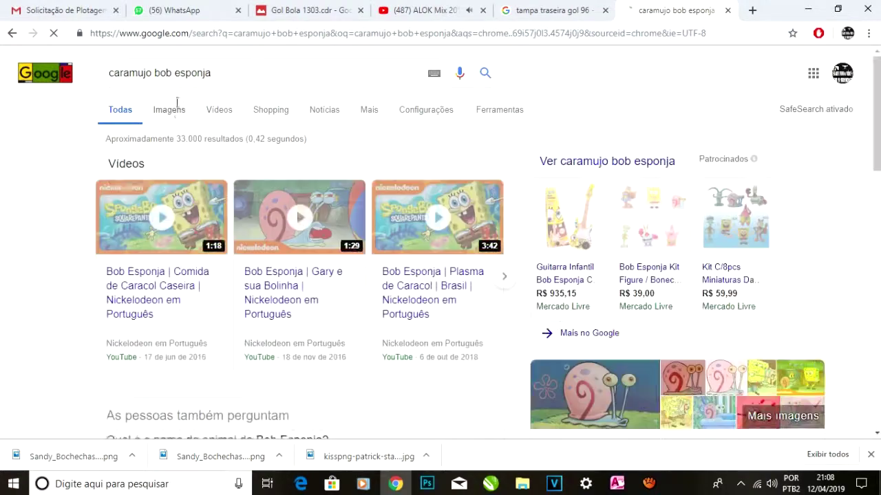
left_click(170, 110)
Compare with the snail on the cake photo, then open a matching pink snail image and copy it.
left_click(491, 483)
scroll(419, 210, "up", 3)
left_click(396, 484)
left_click(101, 257)
right_click(266, 220)
left_click(314, 346)
Switch to CorelDRAW and paste the snail image onto the page.
left_click(491, 483)
key("ctrl+v")
scroll(481, 220, "down", 4)
scroll(462, 207, "up", 2)
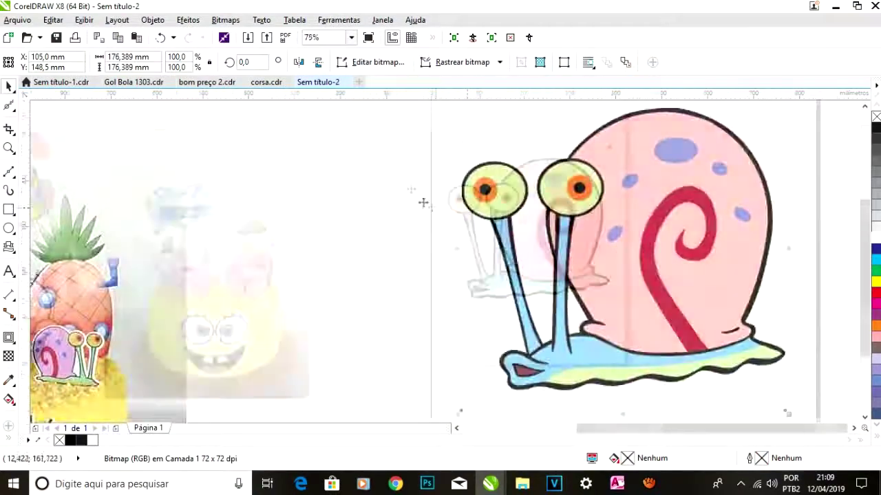
Trace the snail bitmap with the line art outline trace, keeping background removal on.
scroll(432, 207, "down", 2)
left_click(462, 61)
mouse_move(474, 108)
left_click(590, 113)
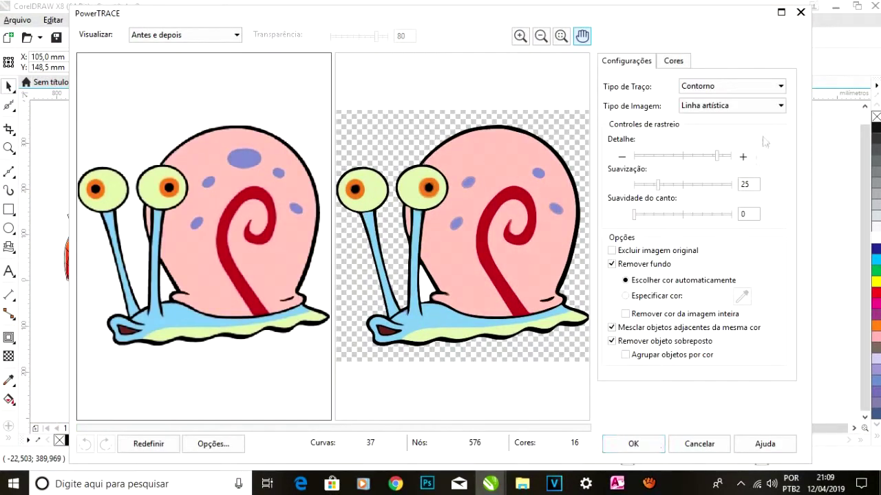
left_click(627, 449)
Move the traced snail down off the original and delete the original snail bitmap.
left_click_drag(490, 215, 441, 295)
left_click(465, 209)
key("Delete")
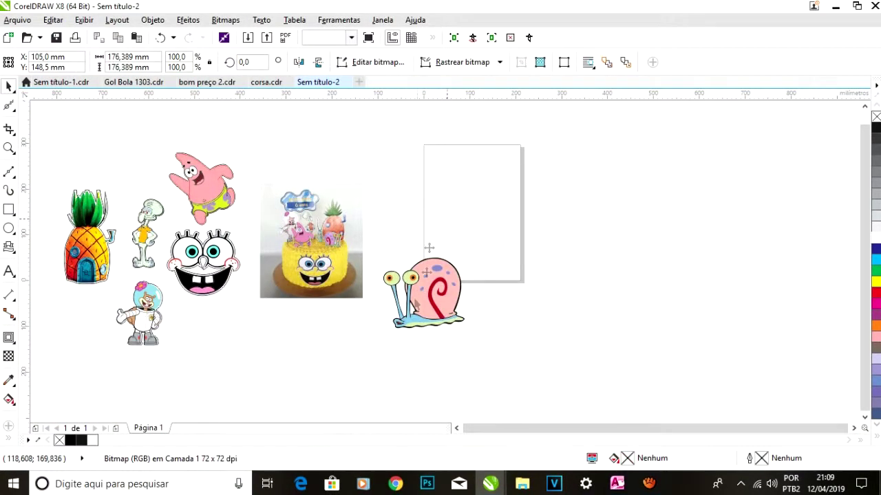
Create a boundary curve around the traced snail.
left_click(441, 289)
left_click(152, 20)
mouse_move(211, 267)
left_click(374, 347)
Add an outside contour to the snail boundary and move both curves to the right of the snail.
left_click(9, 337)
scroll(429, 329, "up", 3)
left_click_drag(429, 298, 432, 316)
scroll(432, 315, "down", 2)
left_click_drag(420, 243, 502, 243)
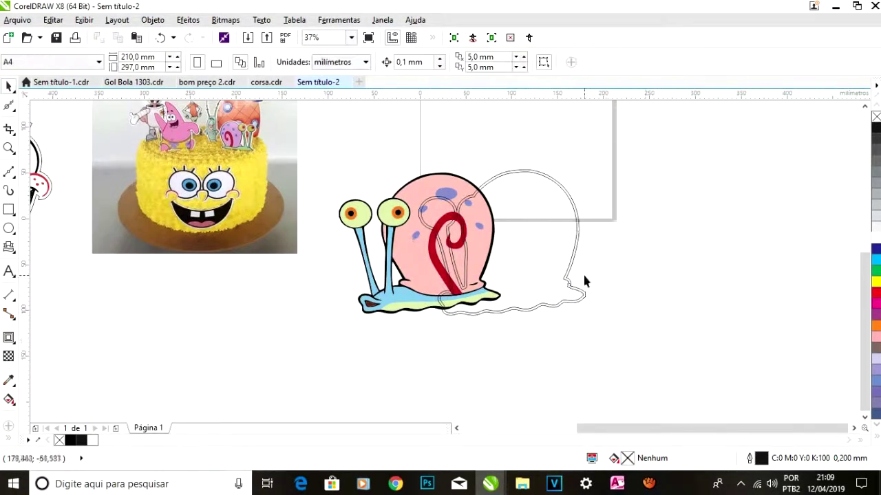
Break the snail contour group apart and delete the inner boundary curve.
scroll(582, 273, "up", 3)
right_click(486, 200)
left_click(531, 226)
left_click(465, 199)
key("Delete")
Place the snail and its cutting outline together in the centre of the page.
scroll(497, 282, "down", 5)
left_click_drag(480, 273, 483, 232)
scroll(455, 228, "up", 2)
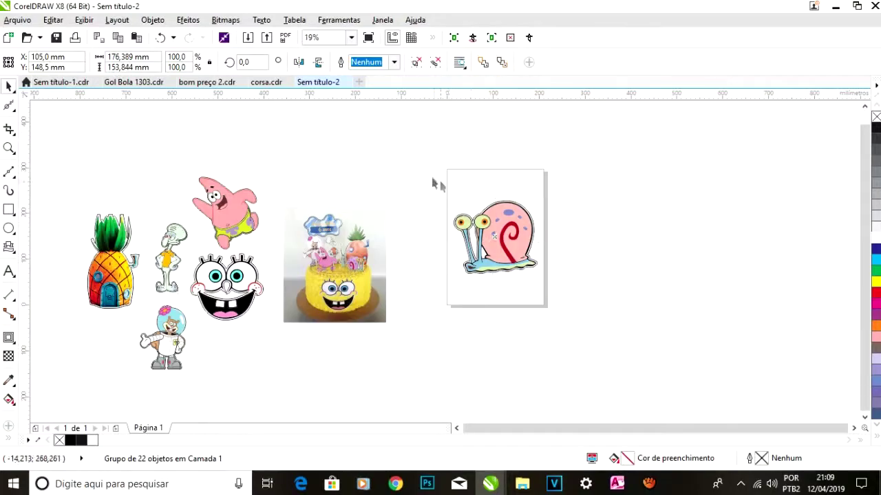
Switch to the browser, search images for "verme bob esponja" and open a Plankton picture from the results.
scroll(364, 251, "up", 2)
left_click(395, 484)
left_click(848, 159)
scroll(622, 207, "up", 5)
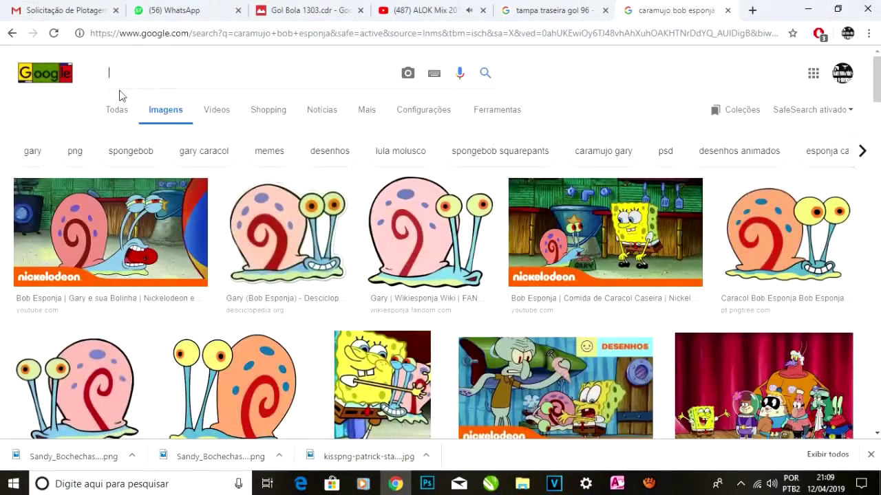
type("verme bob esponh")
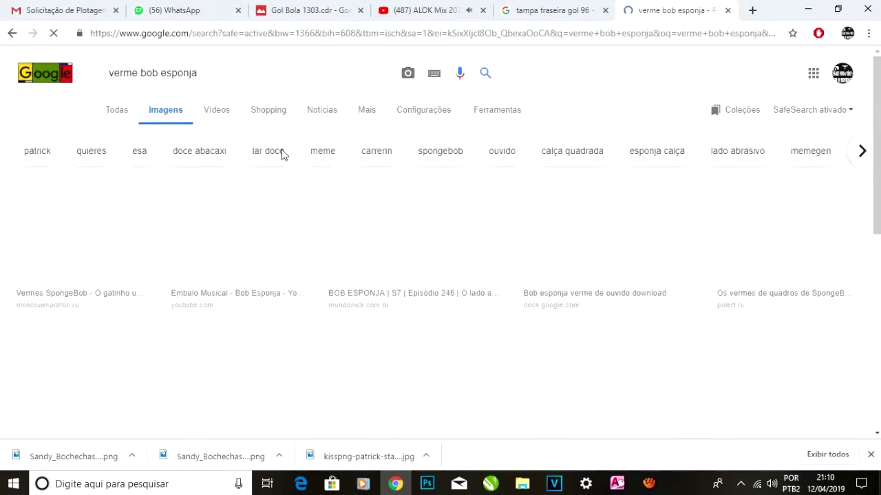
scroll(344, 145, "down", 6)
left_click(73, 319)
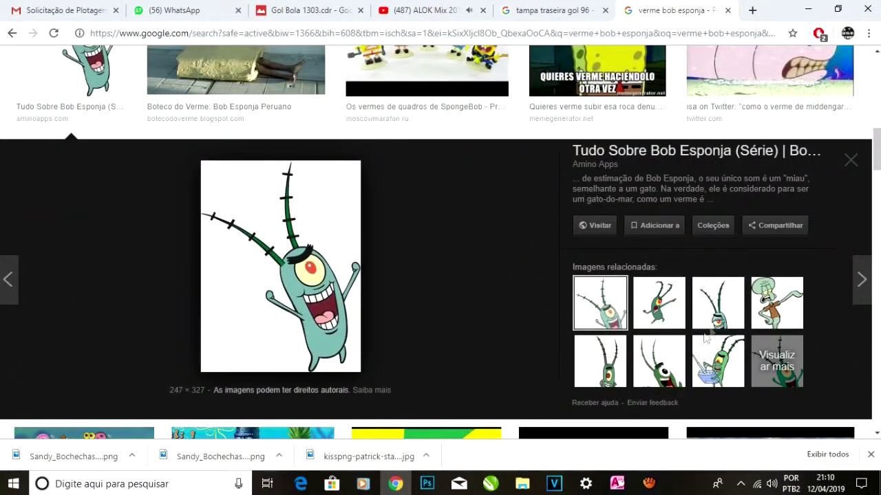
left_click(704, 308)
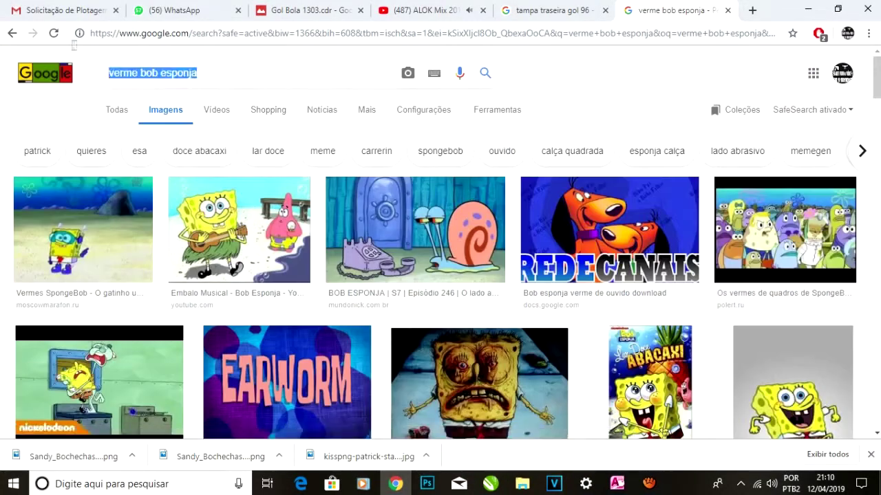
Refine the image search from "plankton" to "plankton bob esponja".
type("plan")
left_click(148, 111)
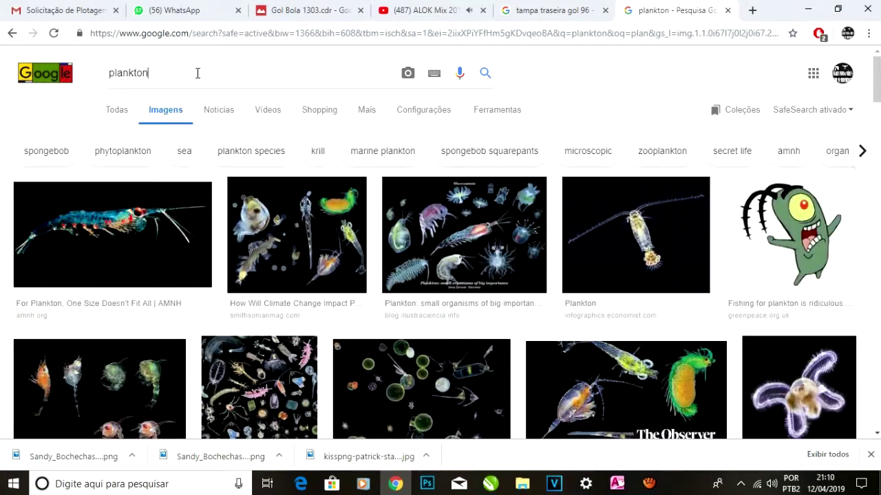
left_click(197, 73)
type("bob esponja")
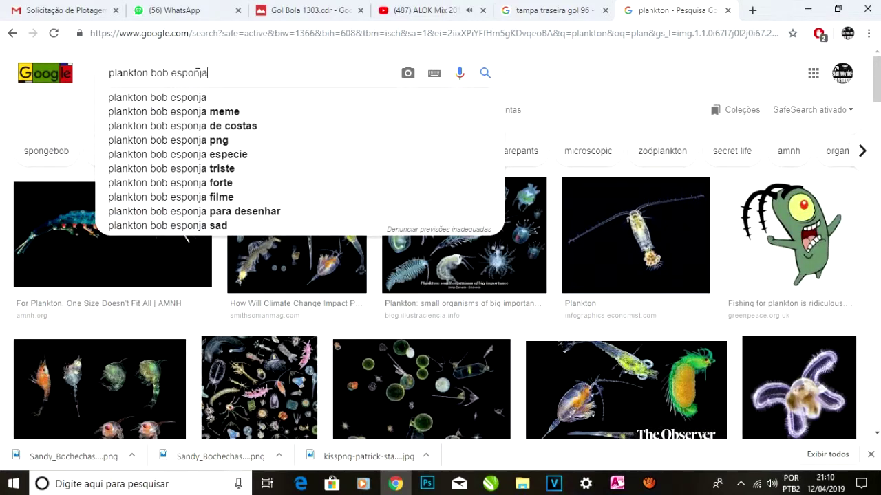
key("Return")
Copy the NicePNG picture of the standing Plankton into CorelDRAW and try an outline trace of it.
scroll(344, 206, "down", 8)
left_click(386, 72)
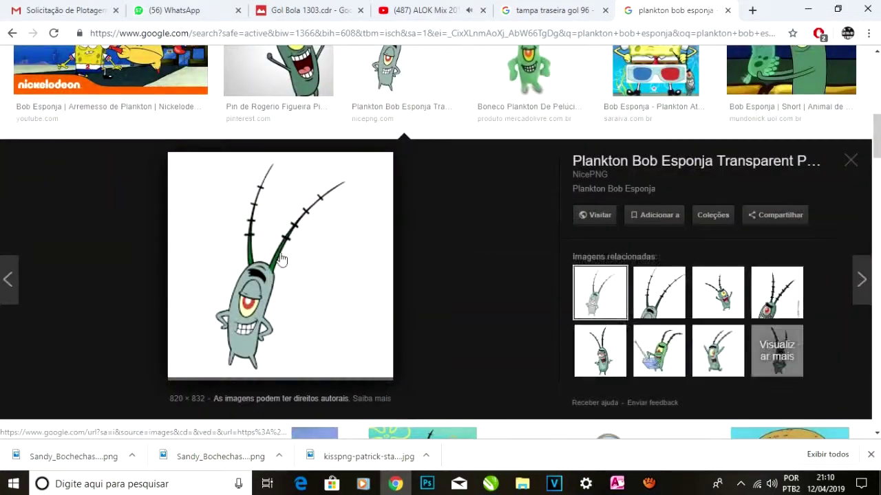
right_click(255, 267)
left_click(334, 189)
left_click(490, 484)
left_click(740, 428)
key("ctrl+v")
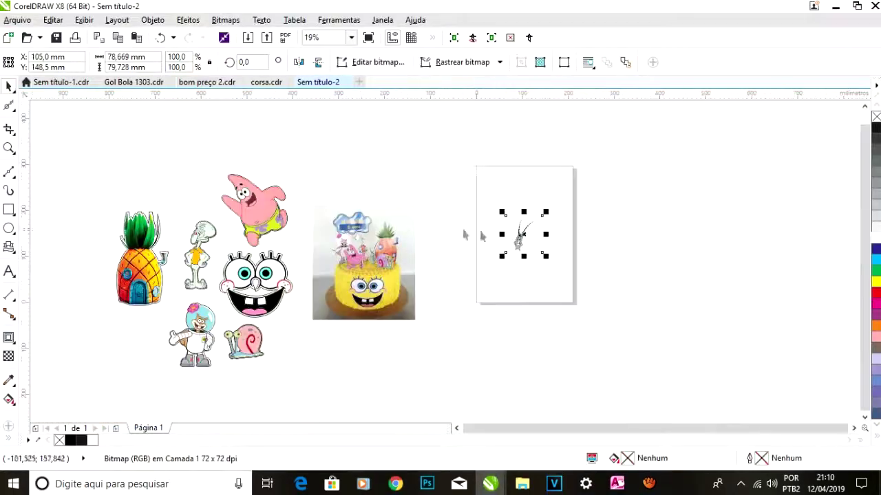
left_click(576, 124)
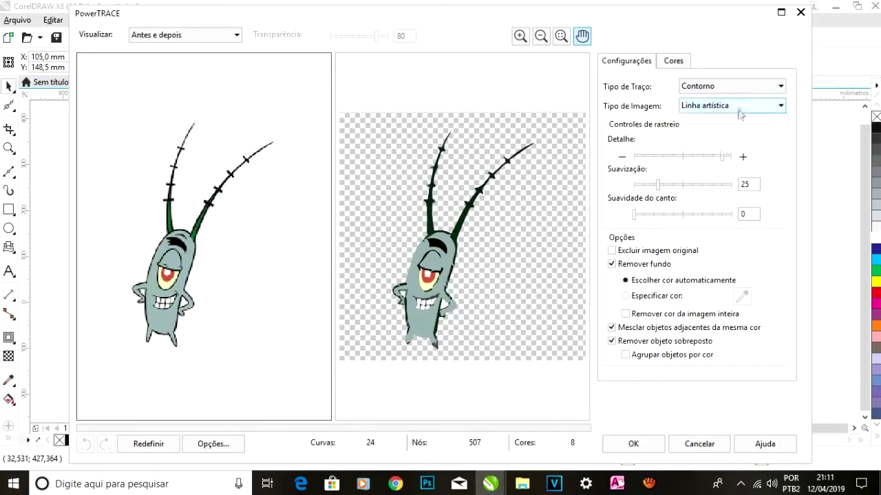
left_click(720, 150)
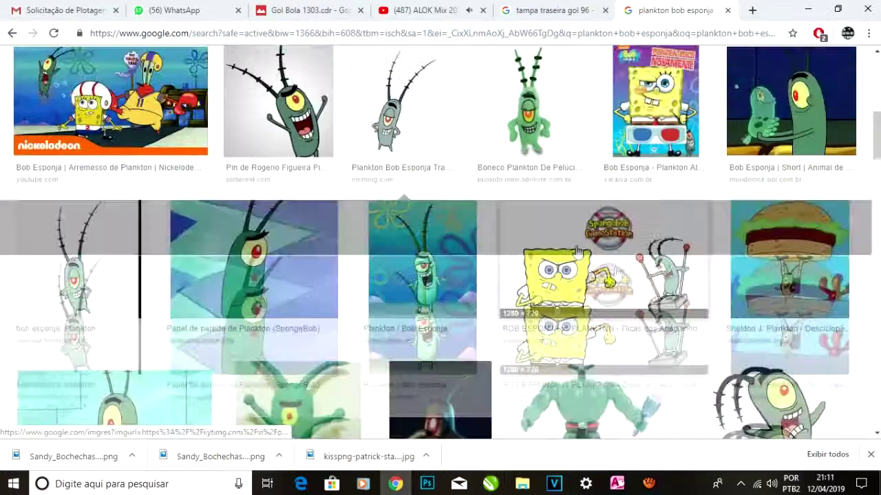
Find the small "bob esponja: Plankton" picture in the browser results and copy it into the CorelDRAW page.
scroll(463, 194, "down", 15)
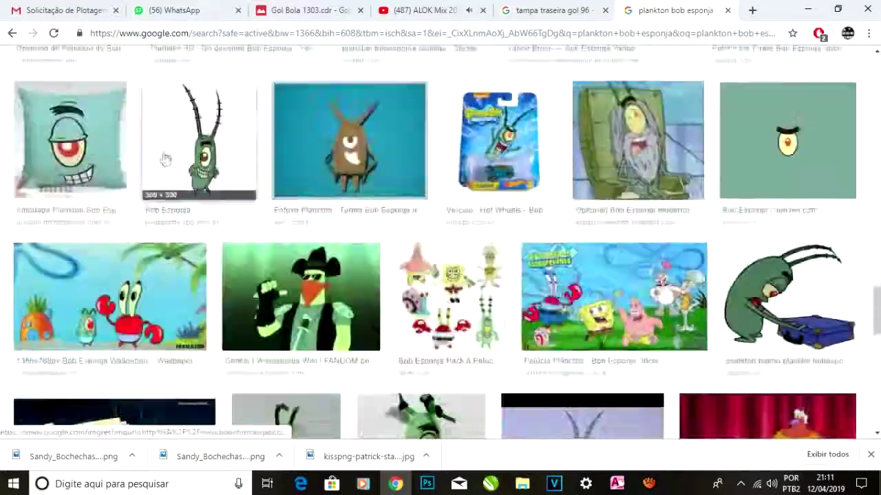
left_click(166, 159)
left_click(851, 159)
scroll(475, 249, "down", 16)
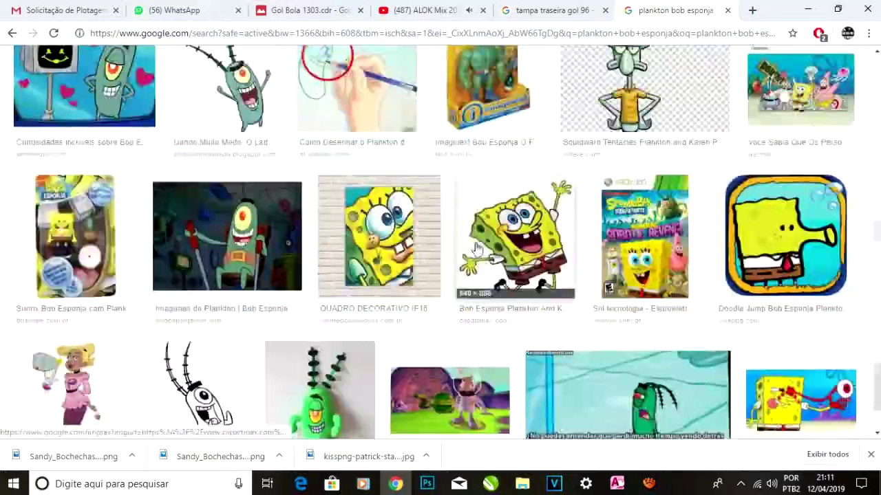
scroll(474, 249, "down", 15)
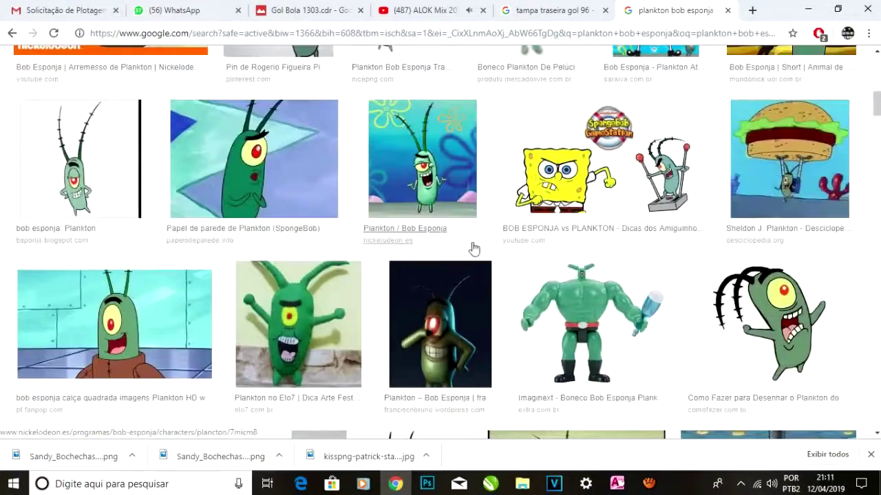
scroll(474, 250, "up", 2)
left_click(112, 277)
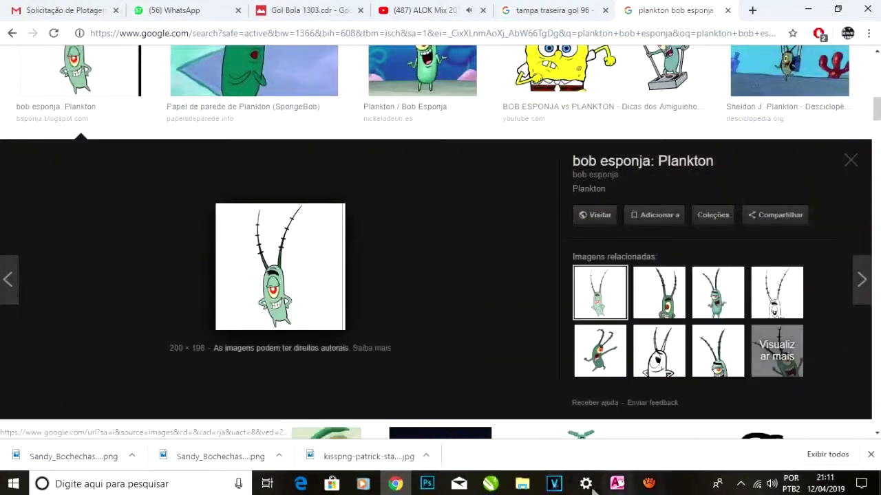
mouse_move(490, 483)
left_click(746, 427)
key("ctrl+v")
Trace the pasted Plankton bitmap as Clipart with its background removed and move the trace to the left of the bitmap.
left_click(584, 153)
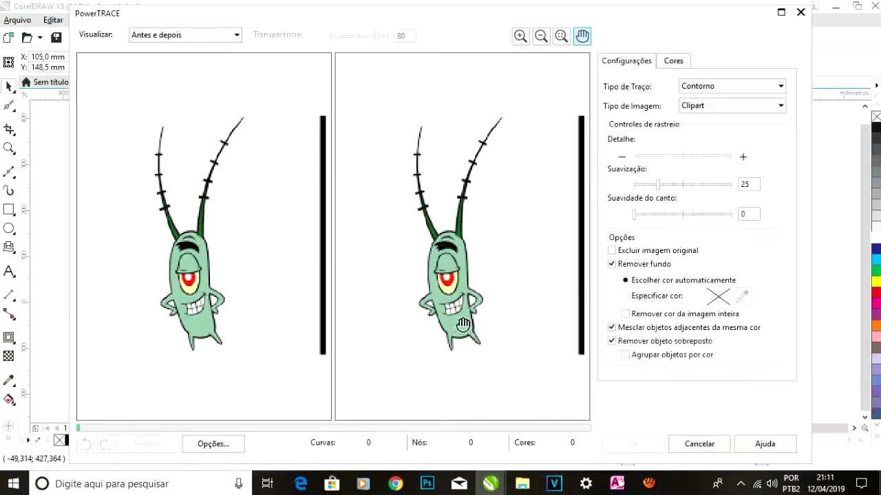
left_click(633, 444)
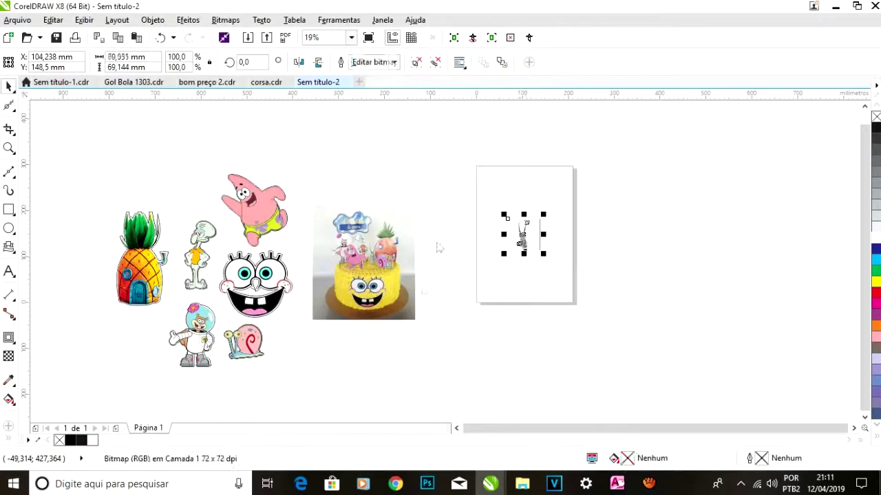
scroll(508, 237, "up", 2)
left_click_drag(589, 238, 470, 237)
Ungroup the traced Plankton and delete its vertical black bar.
right_click(465, 232)
left_click(506, 183)
left_click(509, 242)
left_click(510, 247)
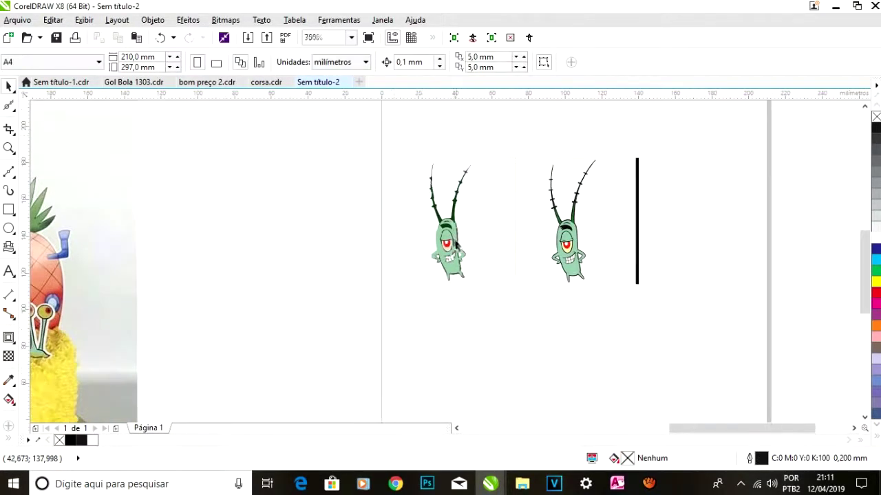
Create a boundary curve around the traced Plankton pieces and delete the pieces.
left_click(153, 19)
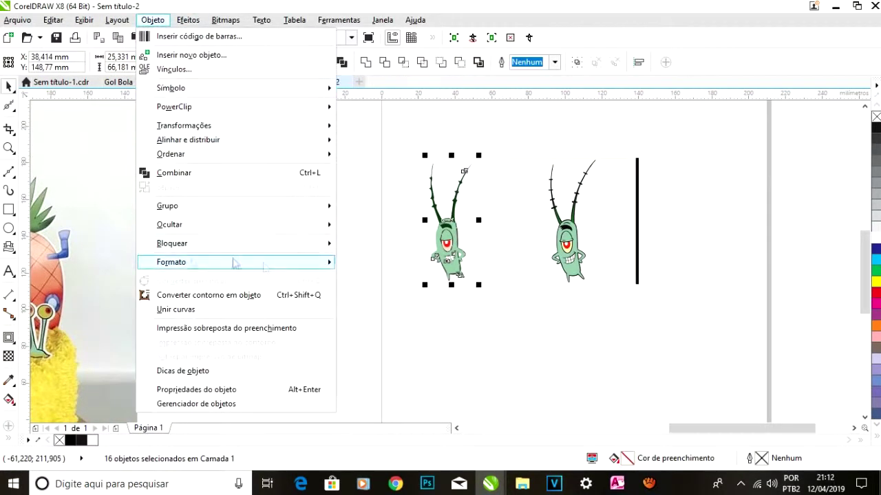
mouse_move(236, 262)
left_click(372, 354)
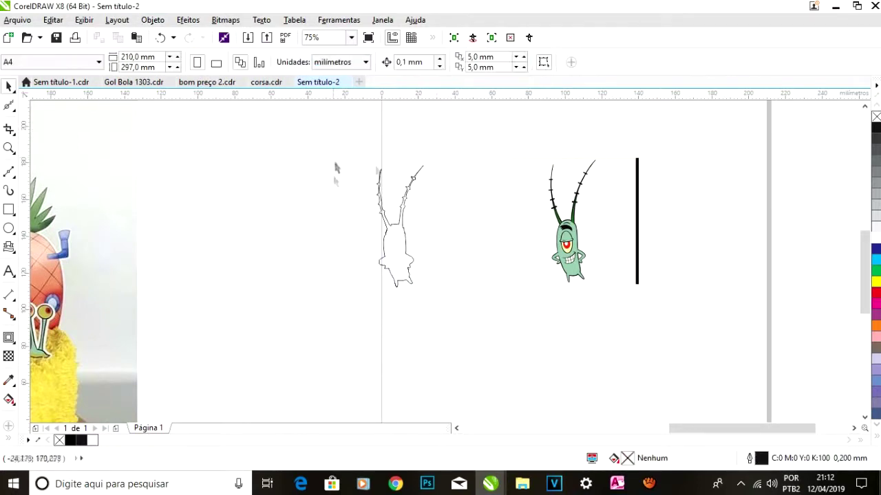
PowerClip the Plankton bitmap inside the boundary curve and reposition the image to fit the outline.
left_click(416, 235)
right_click(415, 236)
left_click(483, 93)
left_click(576, 238)
scroll(585, 289, "up", 1)
scroll(577, 212, "up", 2)
left_click_drag(557, 200, 518, 209)
scroll(468, 208, "down", 3)
left_click(477, 297)
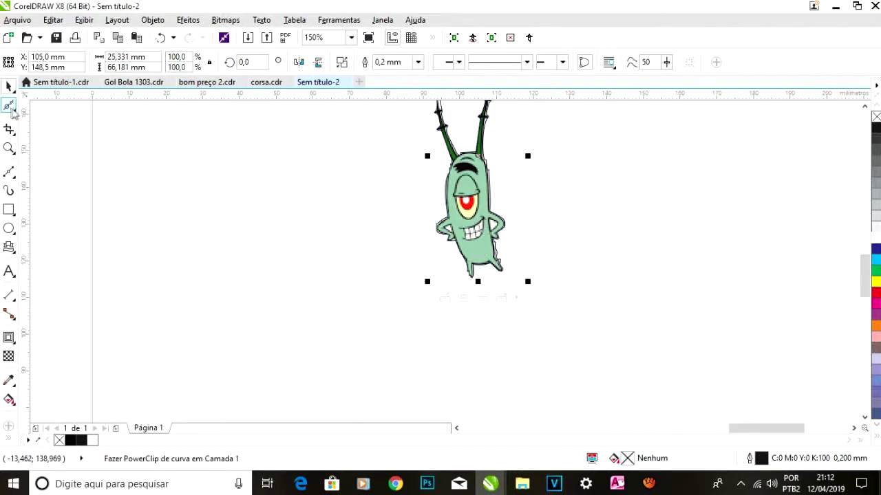
Smooth the rough edges of Plankton's outline using the Smooth tool with a 5.0 mm nib.
left_click(13, 108)
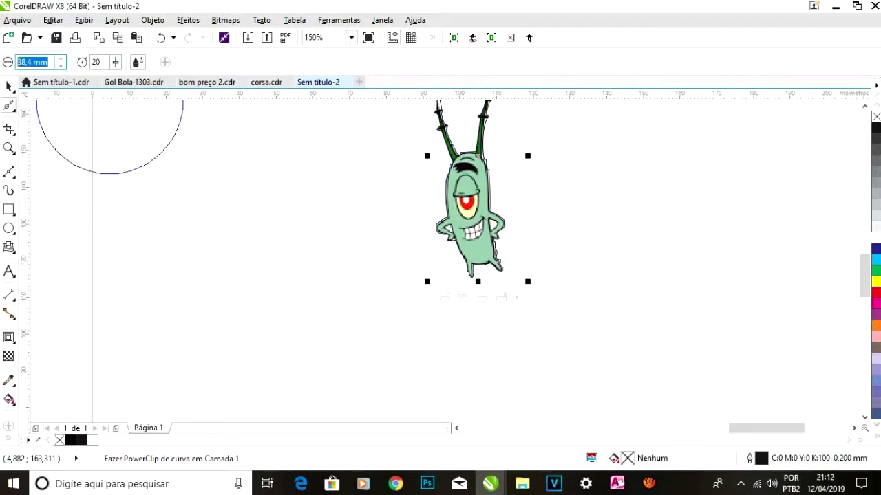
scroll(522, 280, "up", 3)
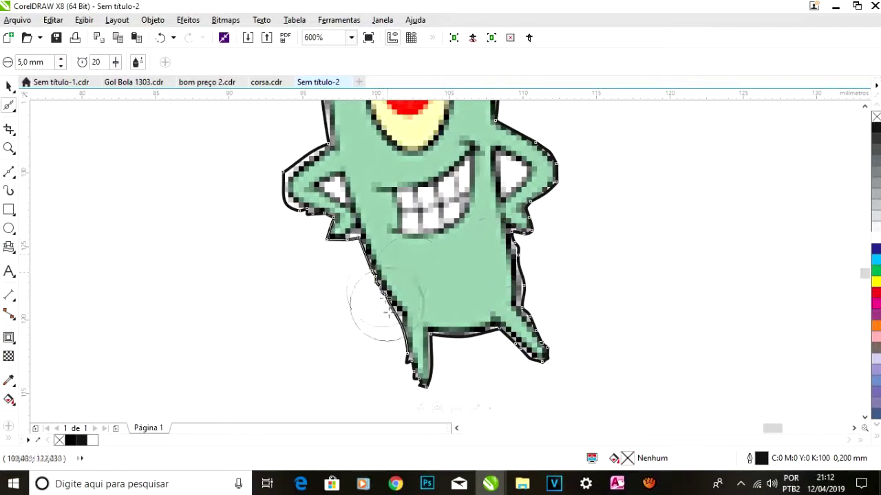
scroll(500, 296, "down", 2)
scroll(508, 231, "up", 2)
scroll(441, 191, "down", 1)
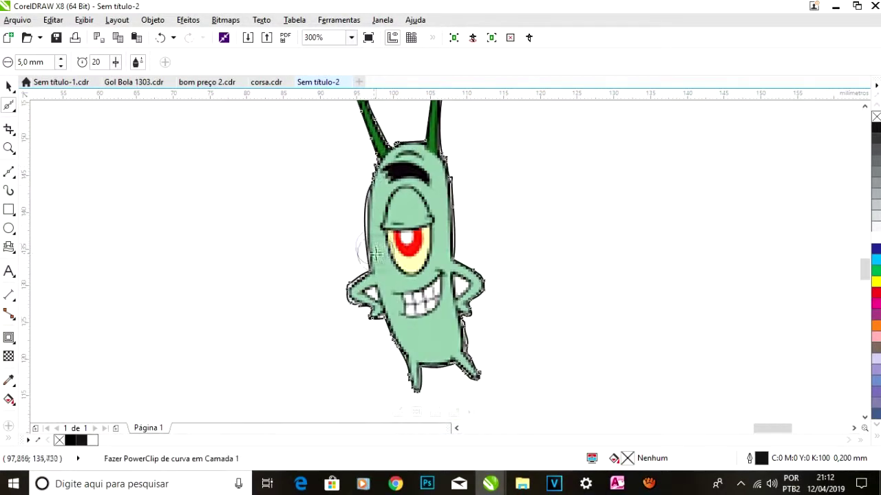
key("space")
Add an outside contour to Plankton's outline and move the character with its cutting line beside Sandy.
scroll(379, 273, "down", 2)
left_click(8, 338)
scroll(386, 289, "up", 4)
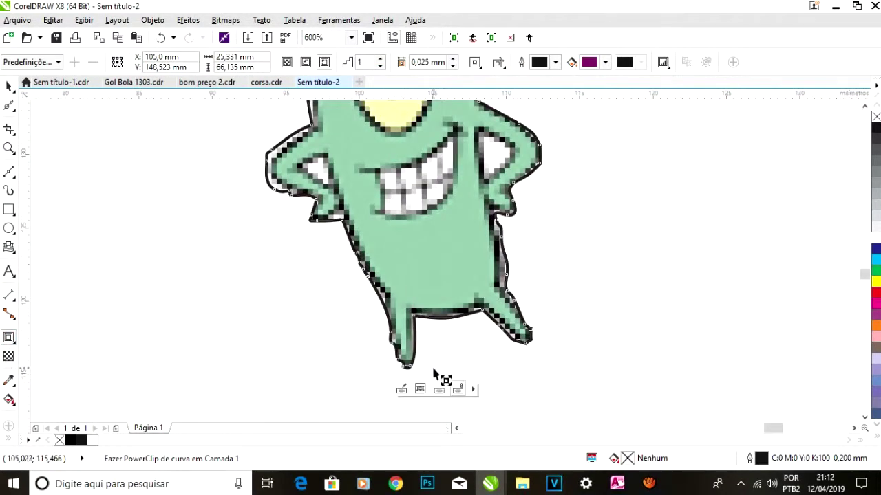
left_click_drag(440, 382, 432, 370)
key("space")
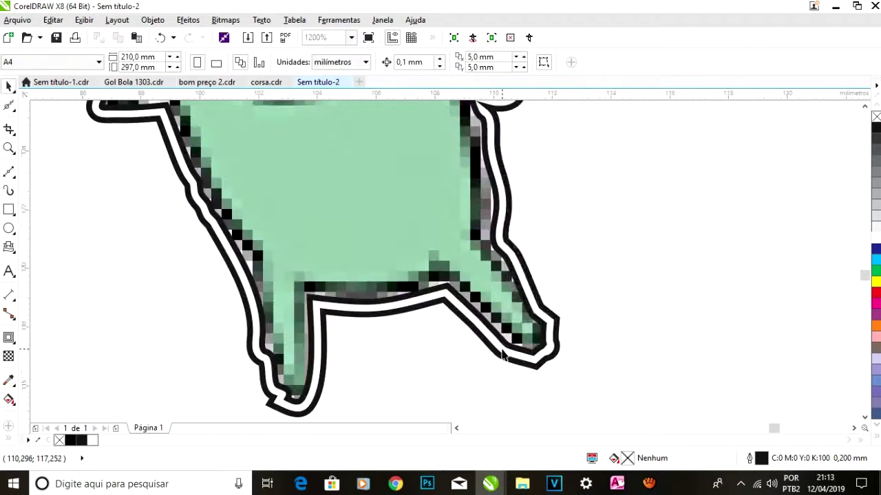
scroll(610, 309, "down", 4)
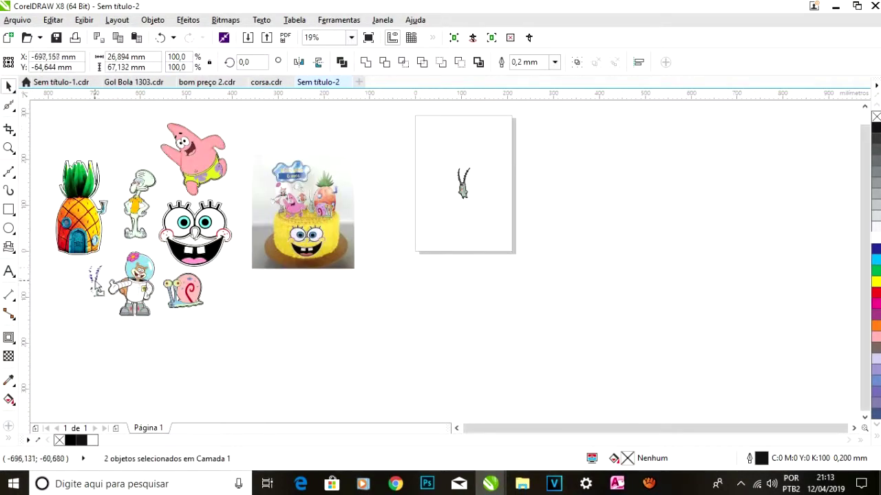
Switch to the browser, search images for "bob esponja" and look through the results.
scroll(296, 185, "up", 3)
scroll(302, 153, "down", 1)
scroll(298, 195, "up", 2)
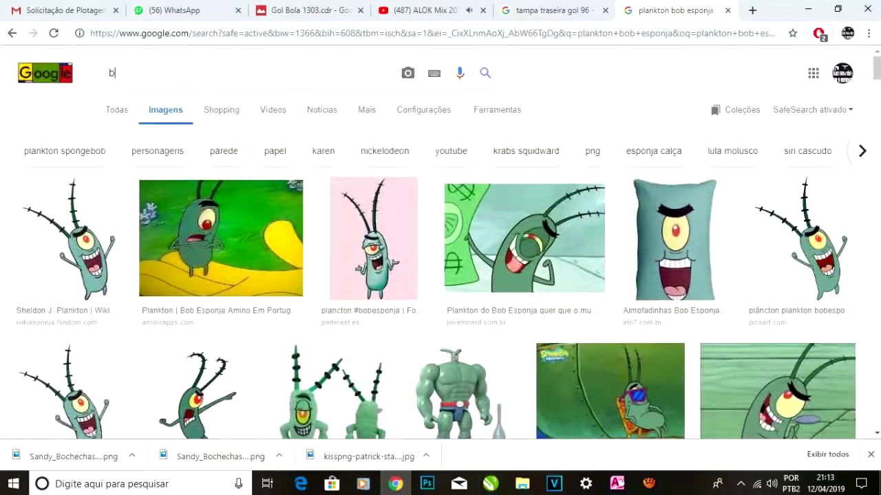
type("bob espo")
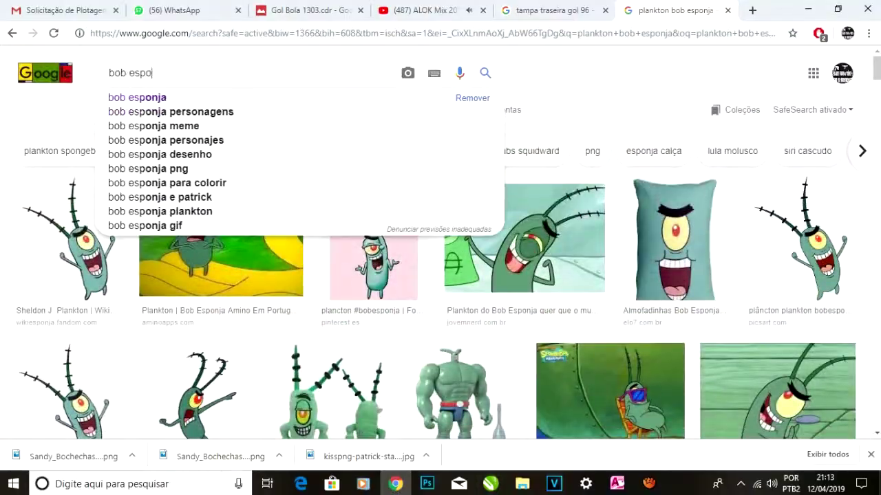
type("nja")
key("Return")
scroll(344, 219, "down", 13)
scroll(353, 212, "up", 12)
Search images for banner shapes with "formas de banner" and look through the results.
left_click(423, 32)
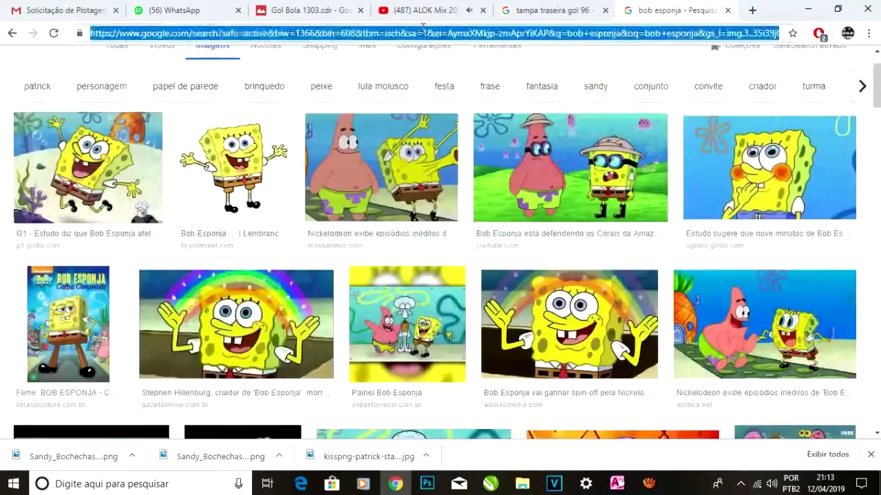
type("formass de banner")
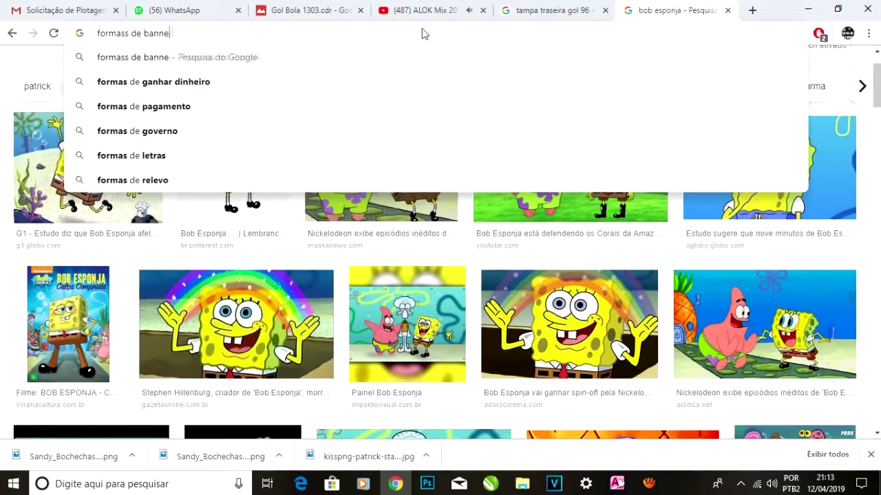
key("Return")
scroll(338, 169, "down", 15)
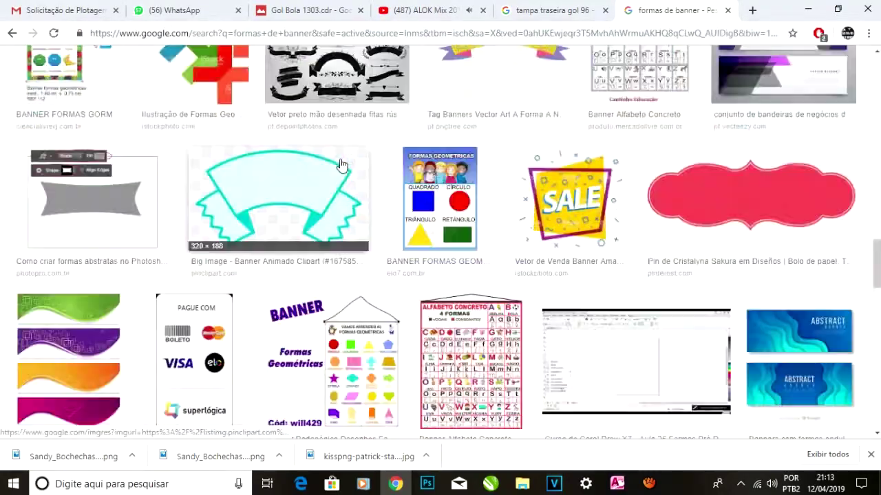
scroll(338, 168, "up", 15)
Search images for "agua" and refine the search to "desenho poça de agua".
triple_click(257, 82)
type("agua")
key("Return")
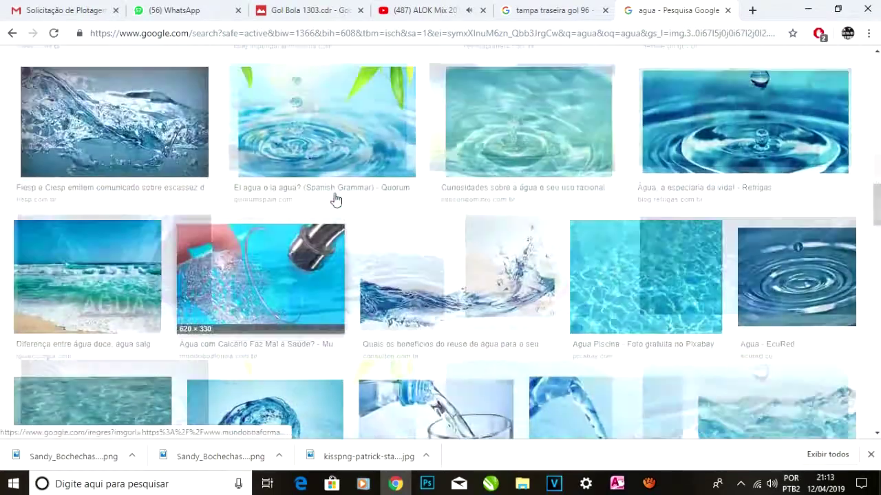
double_click(121, 72)
type("desenho poça de a")
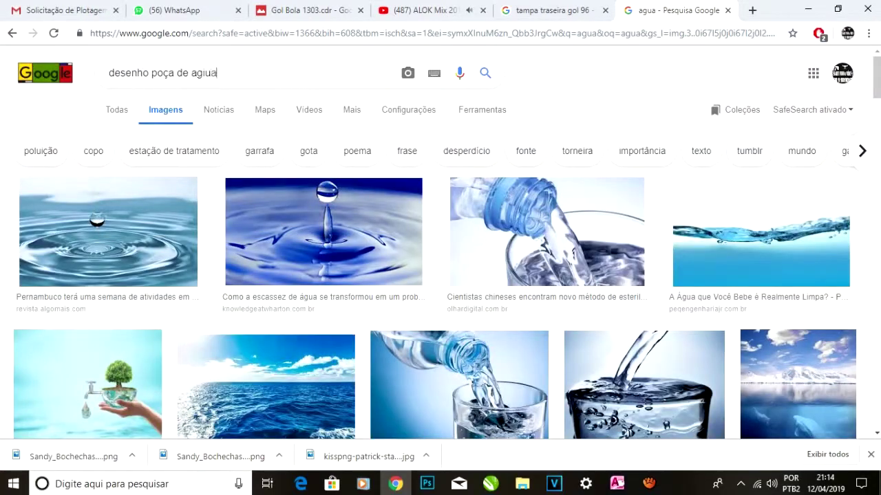
type("gua")
key("Return")
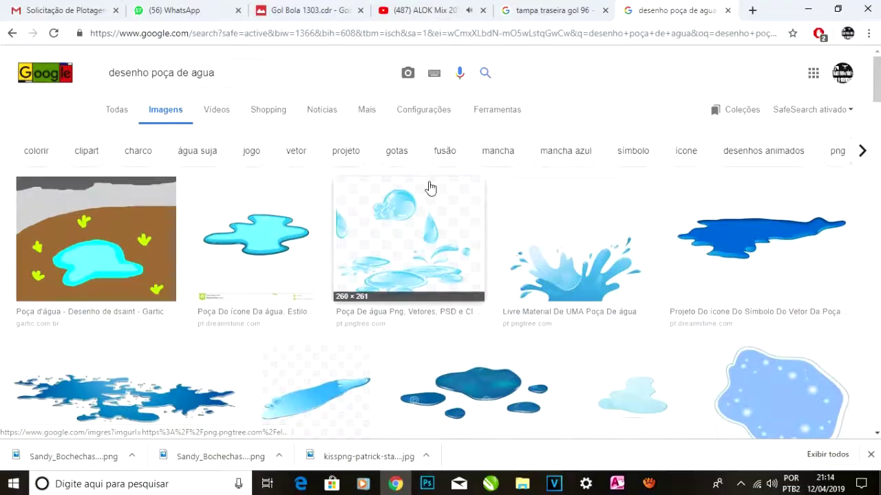
Copy the blue puddle clipart from the image results, switch to CorelDRAW and paste it beside the cake photo.
scroll(422, 189, "down", 6)
left_click(492, 483)
left_click(485, 484)
scroll(433, 197, "down", 3)
left_click(344, 236)
right_click(337, 238)
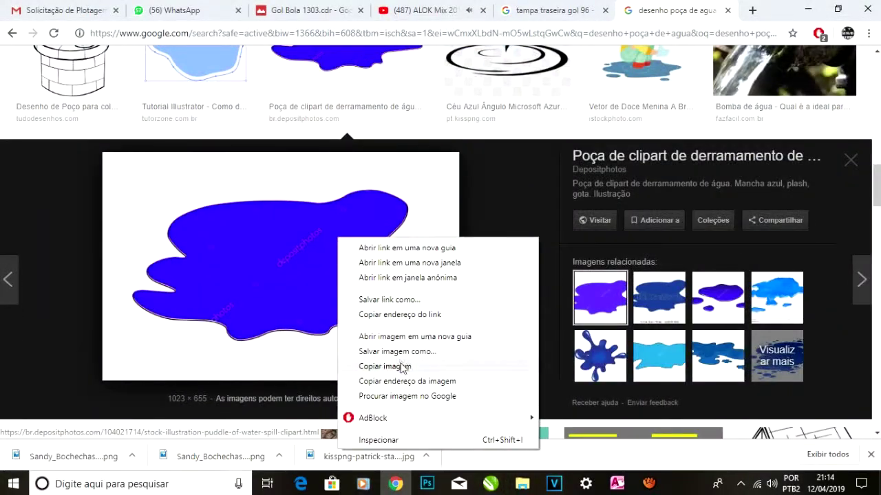
left_click(401, 364)
left_click(490, 484)
left_click(765, 425)
key("ctrl+v")
scroll(409, 210, "down", 2)
Trace the pasted puddle bitmap with the Line art outline trace.
left_click(485, 63)
mouse_move(493, 108)
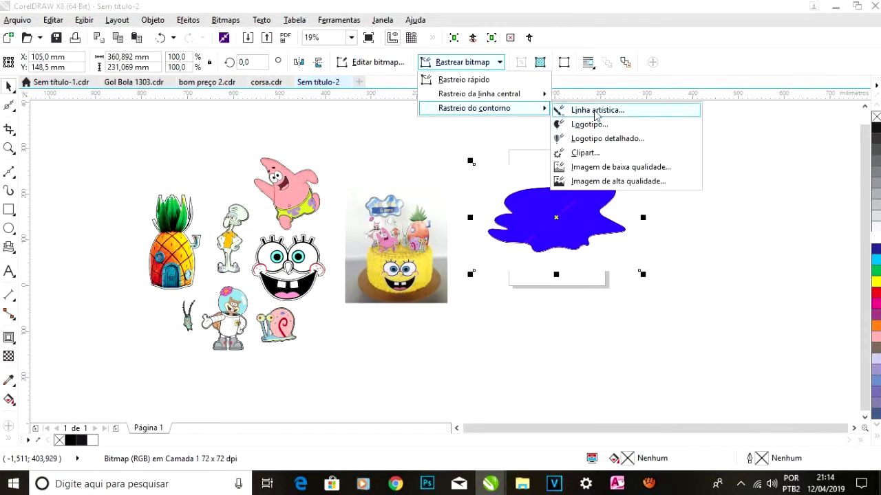
left_click(596, 112)
left_click(633, 444)
Create a boundary curve around the traced puddle and delete the filled originals, keeping only the outline.
left_click(152, 20)
mouse_move(236, 261)
left_click(368, 349)
left_click_drag(568, 348, 549, 196)
left_click(563, 322)
key("Delete")
left_click_drag(526, 143, 508, 185)
scroll(387, 207, "up", 2)
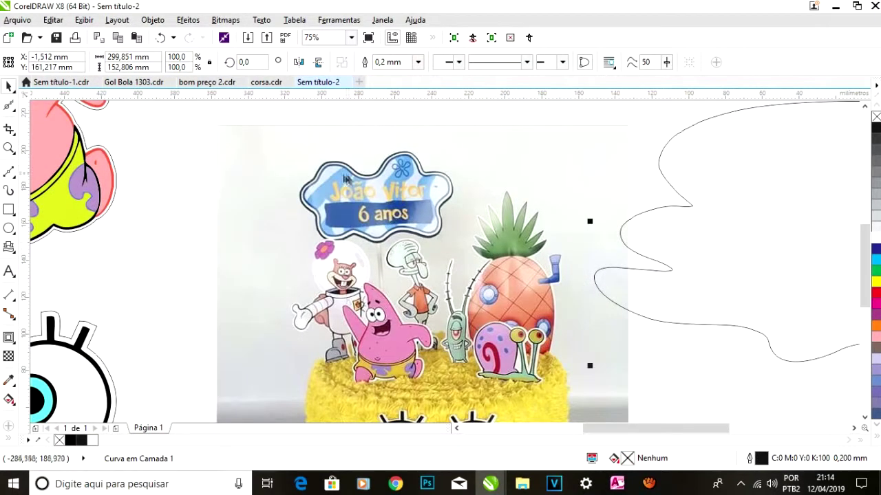
scroll(350, 180, "down", 2)
Draw a rectangle about 158 mm by 20 mm below the puddle outline and bend its edges into a ribbon with the Envelope tool.
left_click(8, 209)
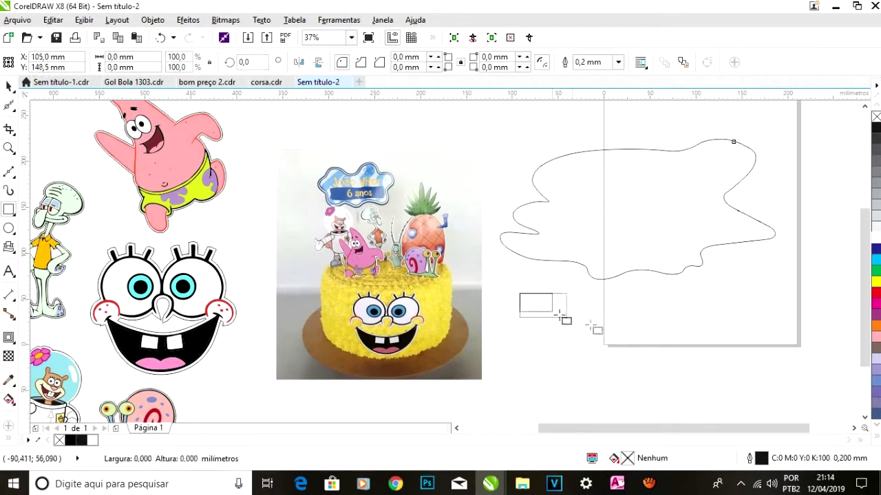
left_click(14, 343)
left_click(48, 395)
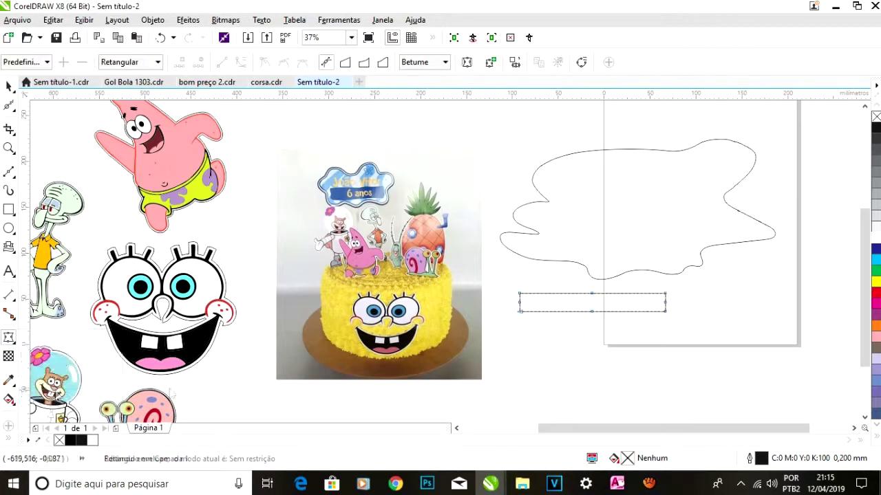
scroll(563, 313, "up", 2)
left_click_drag(390, 262, 405, 265)
scroll(394, 245, "down", 2)
scroll(394, 241, "up", 1)
scroll(399, 252, "up", 4)
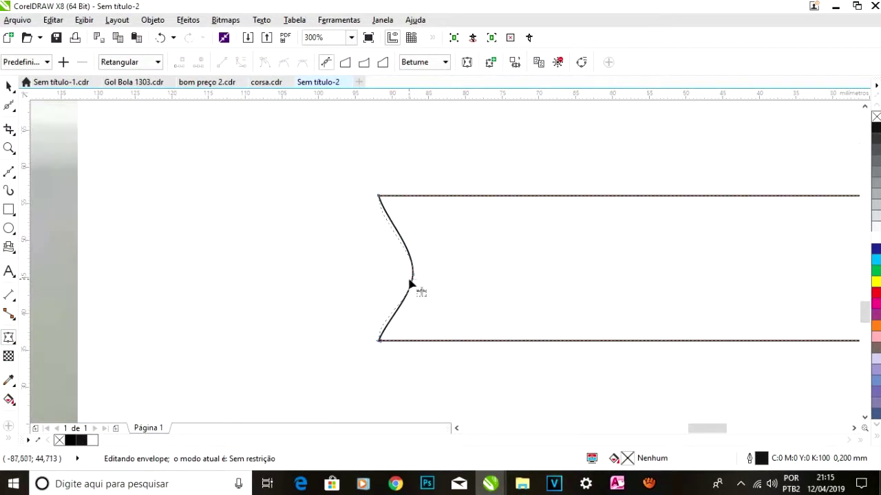
scroll(386, 199, "down", 4)
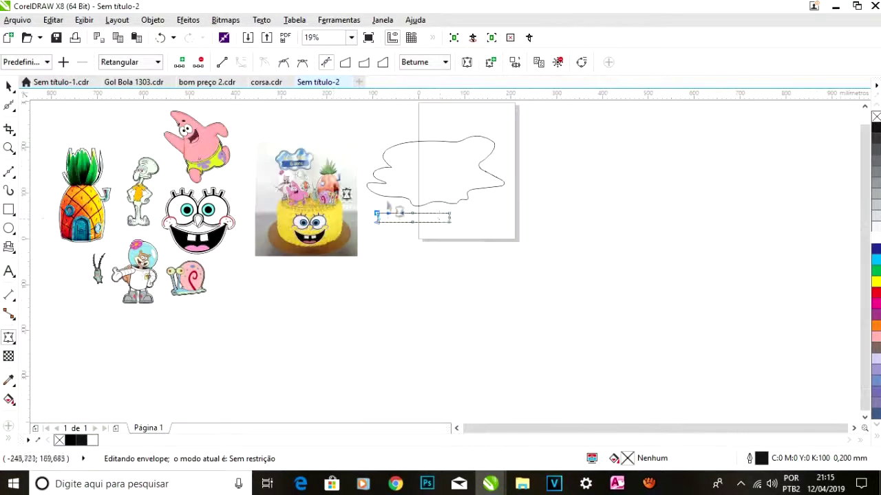
scroll(388, 212, "up", 2)
scroll(470, 271, "down", 2)
scroll(428, 277, "up", 1)
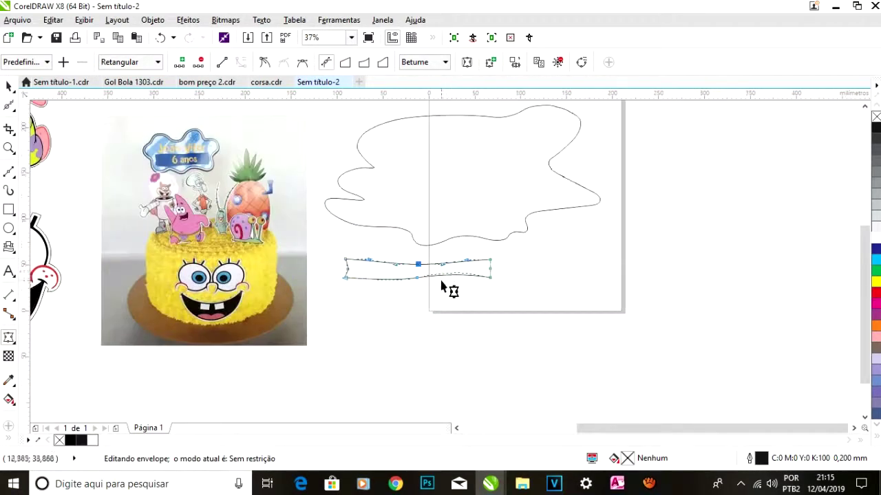
Smooth the corners of the ribbon with the Smooth tool using a 5 mm nib.
left_click(9, 86)
left_click(9, 105)
scroll(344, 276, "up", 3)
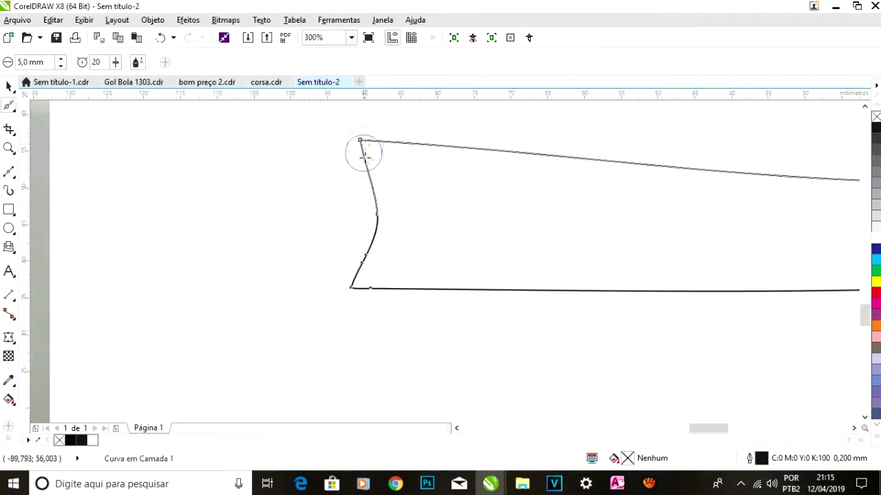
scroll(364, 272, "down", 3)
scroll(450, 228, "up", 1)
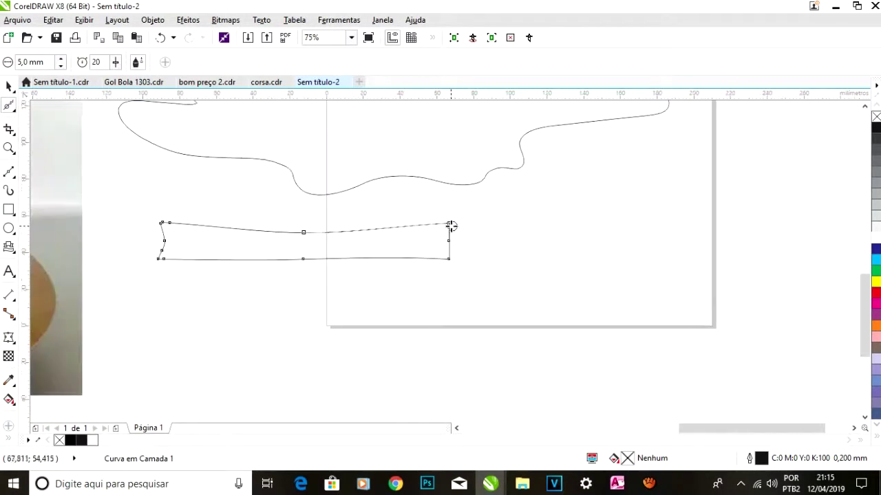
Fill the ribbon with the blue sampled from the cake photo's banner, without an outline, and place it enlarged inside the puddle outline.
key("space")
scroll(473, 237, "down", 1)
left_click(155, 131)
left_click(340, 243)
key("space")
scroll(383, 246, "up", 1)
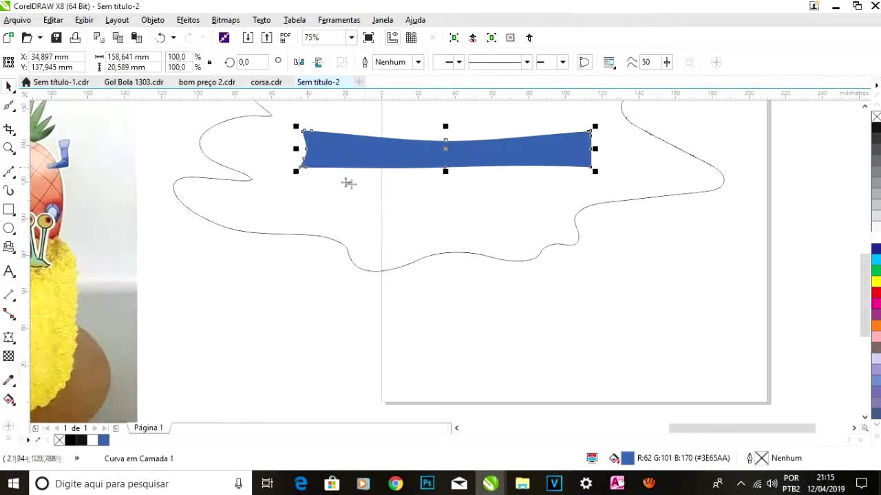
left_click_drag(298, 143, 264, 144)
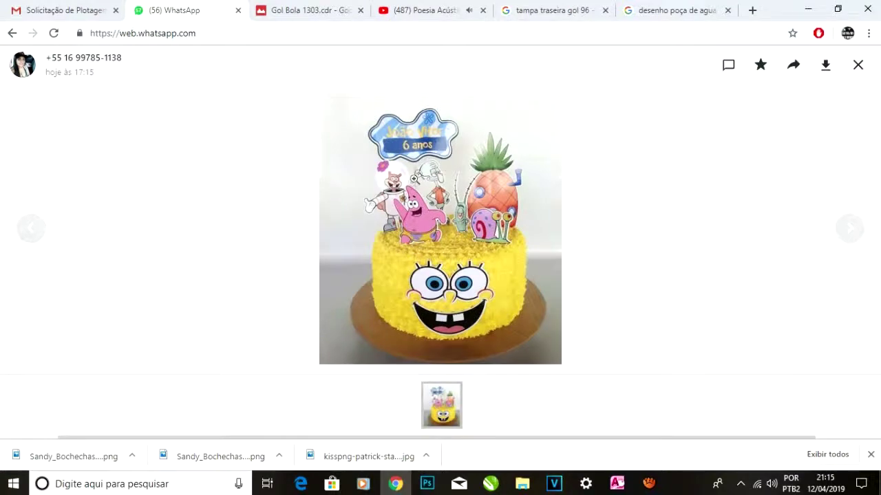
Get the name and age message from the customer's WhatsApp chat and add it as text below the puddle outline in CorelDRAW.
key("Escape")
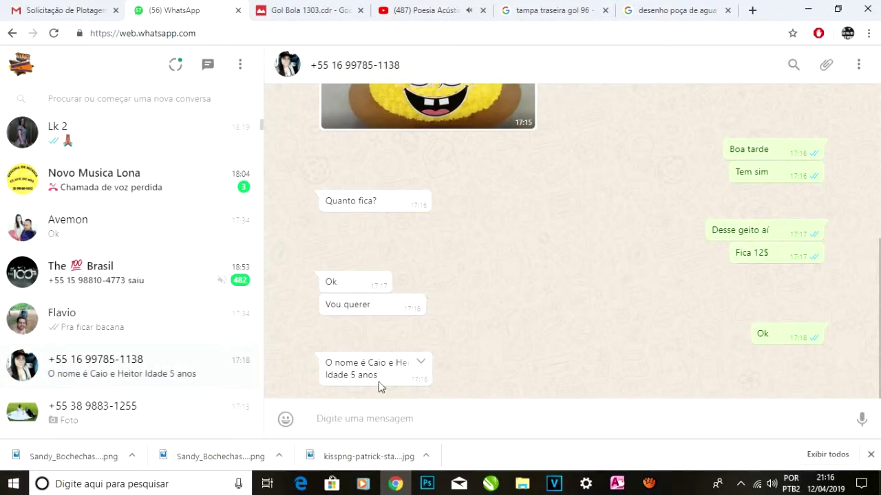
left_click(406, 12)
left_click(490, 483)
left_click(777, 425)
left_click(9, 271)
left_click(300, 308)
type("O nome é Caio e Heitor Idade 5 anos")
left_click(424, 315)
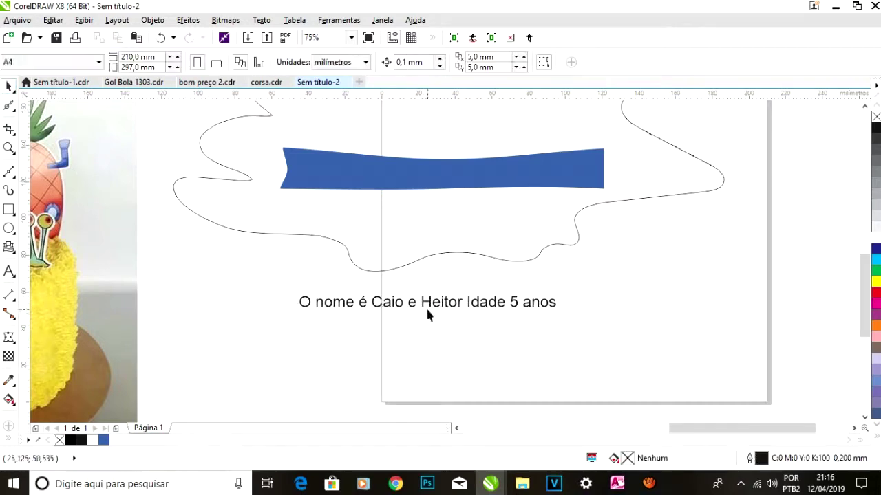
Add the children's names from the message as a separate, larger text over the blue ribbon.
scroll(423, 315, "down", 2)
scroll(296, 263, "up", 2)
scroll(221, 234, "down", 2)
scroll(363, 293, "up", 2)
left_click(9, 272)
left_click(380, 260)
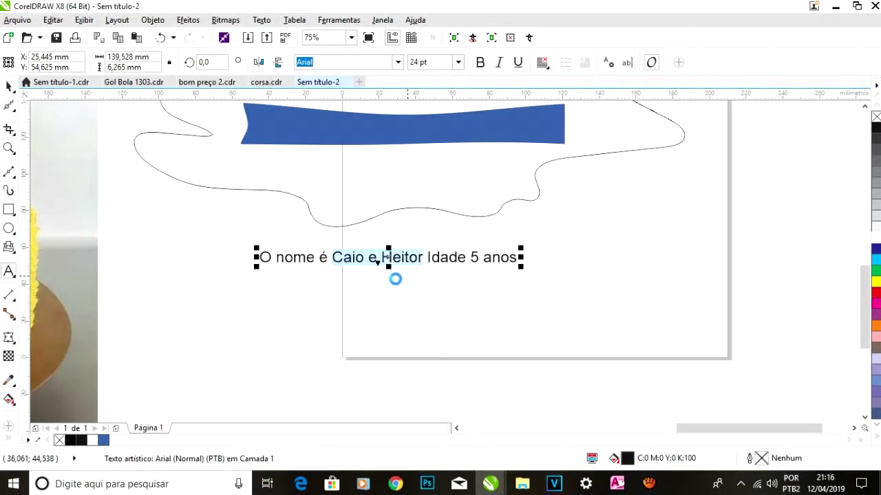
scroll(377, 261, "down", 1)
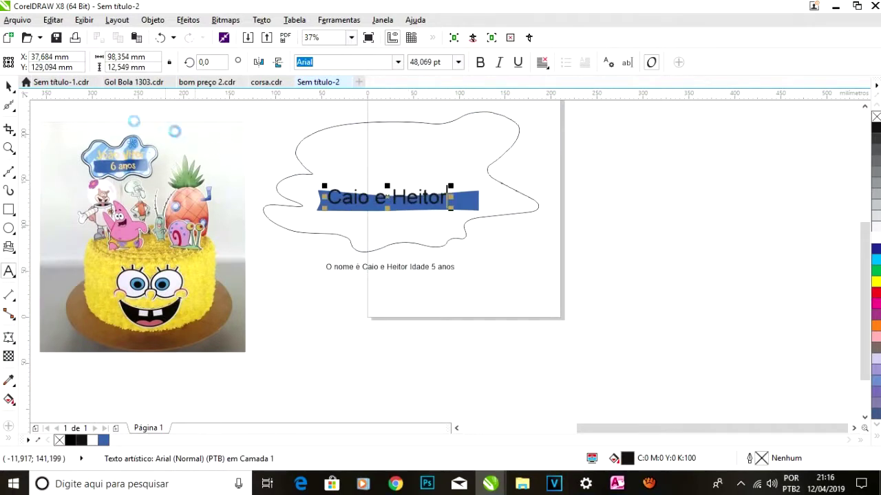
left_click(397, 62)
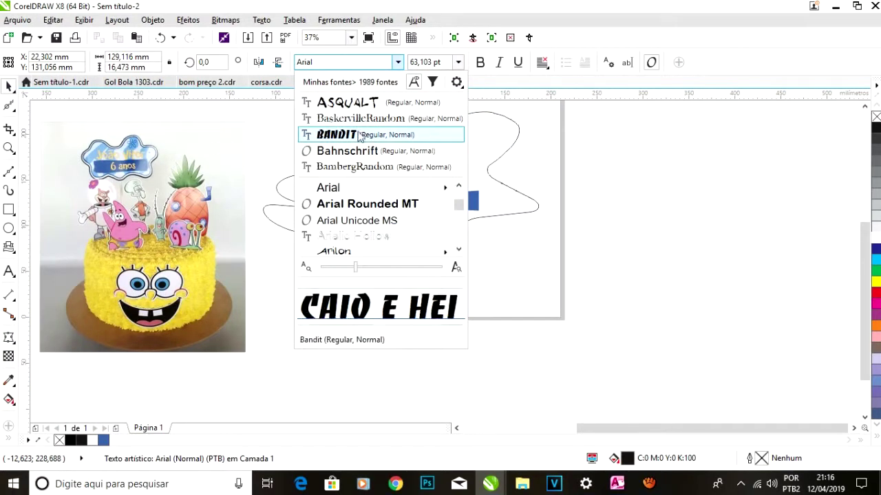
scroll(355, 227, "down", 2)
scroll(356, 227, "up", 1)
scroll(356, 227, "down", 5)
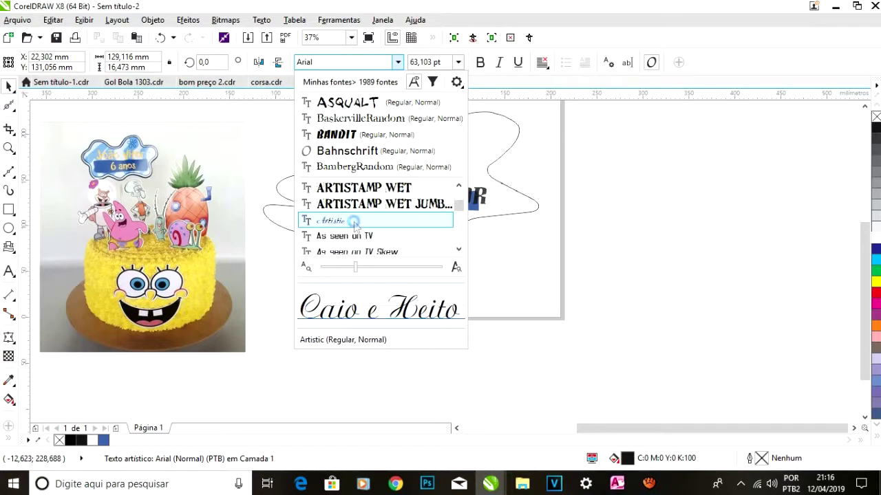
scroll(361, 234, "down", 6)
Switch to the browser, search for "fonte bobo esponja" and open the SpongeFont Square Type page on dafont.com.
left_click(394, 484)
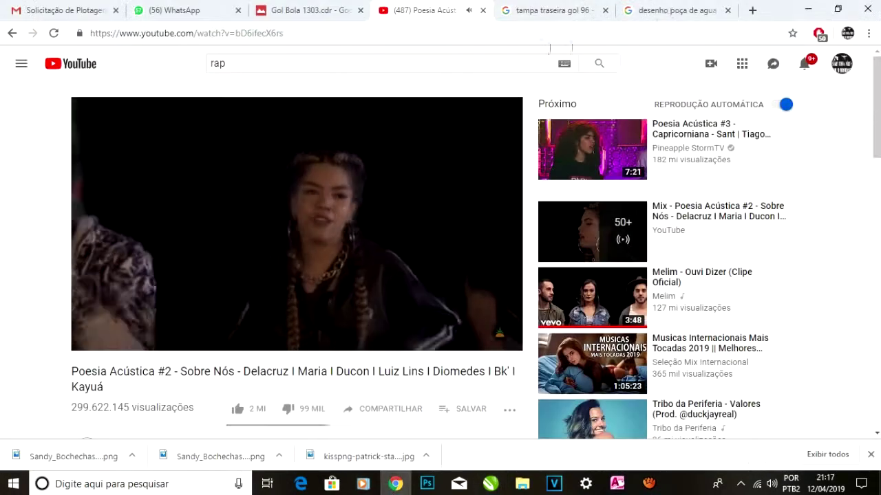
left_click(678, 11)
left_click(614, 33)
type("fonte bobo esponja")
key("Return")
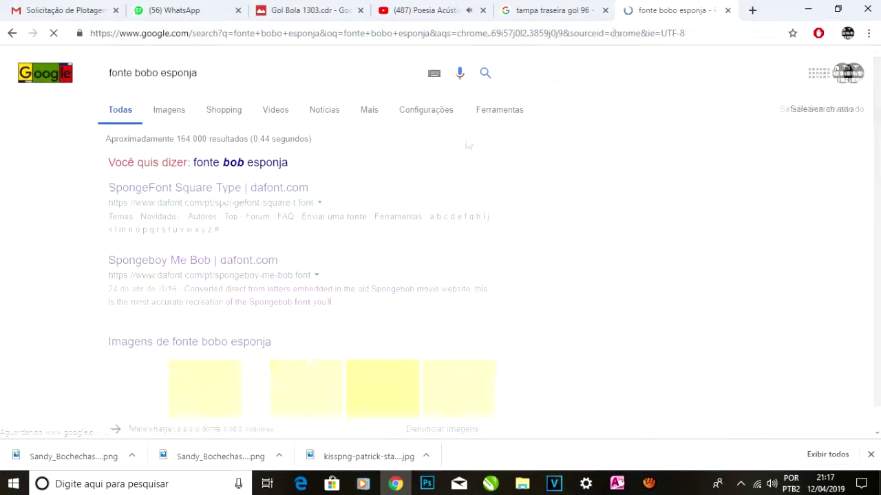
left_click(232, 188)
scroll(191, 133, "down", 3)
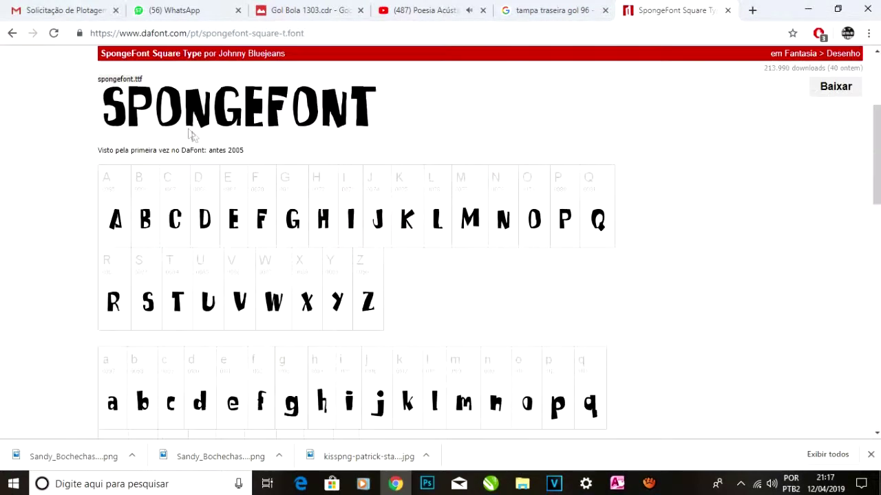
scroll(190, 133, "up", 2)
Download the SpongeFont Square Type archive and open its TrueType file for installation, closing both windows when done.
left_click(315, 299)
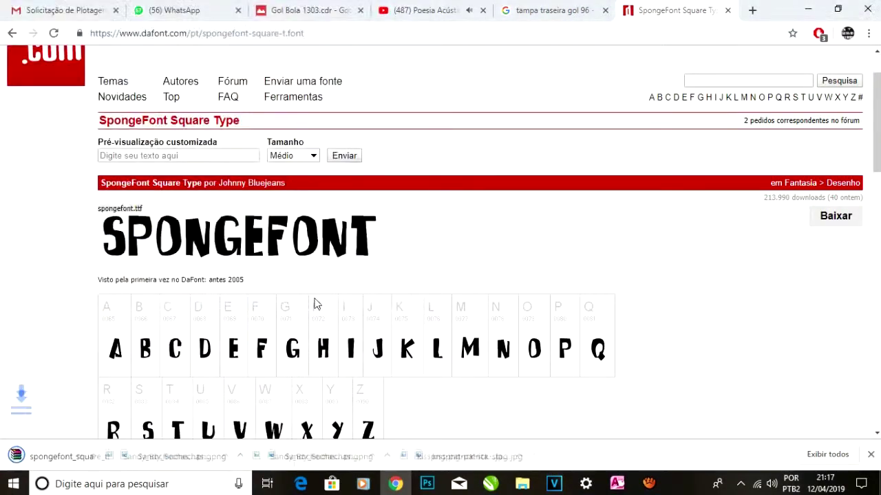
double_click(350, 188)
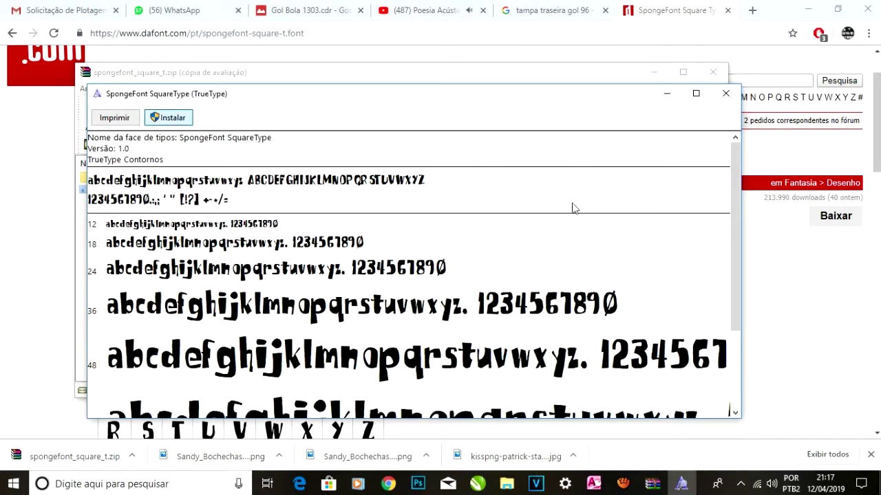
left_click(727, 96)
left_click(501, 186)
left_click(713, 72)
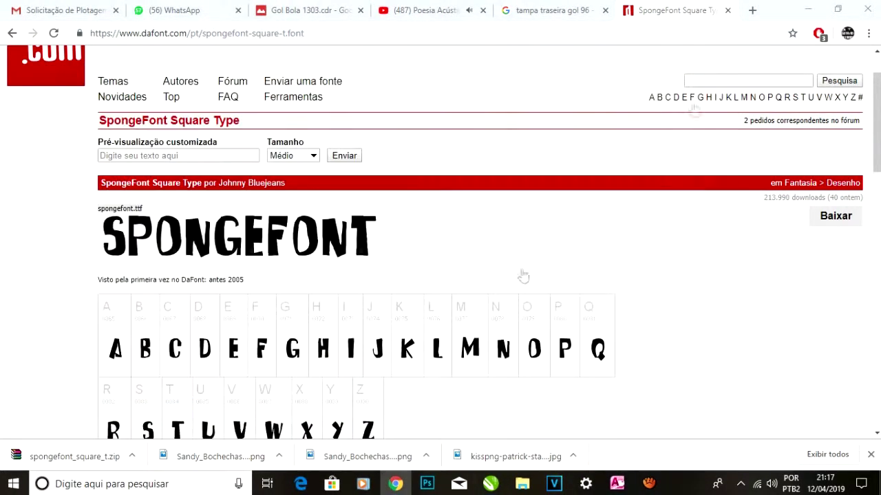
Switch to CorelDRAW and search the font list for "espon" for the names text.
left_click(490, 483)
left_click(757, 433)
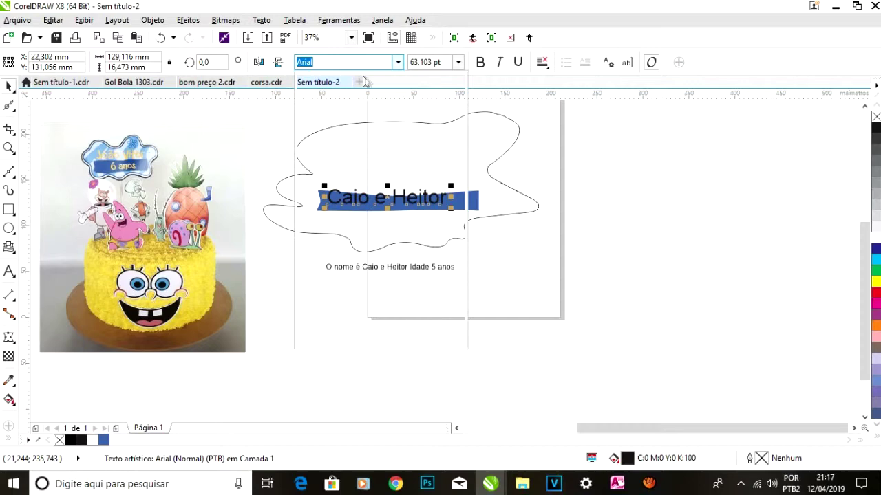
type("Esp")
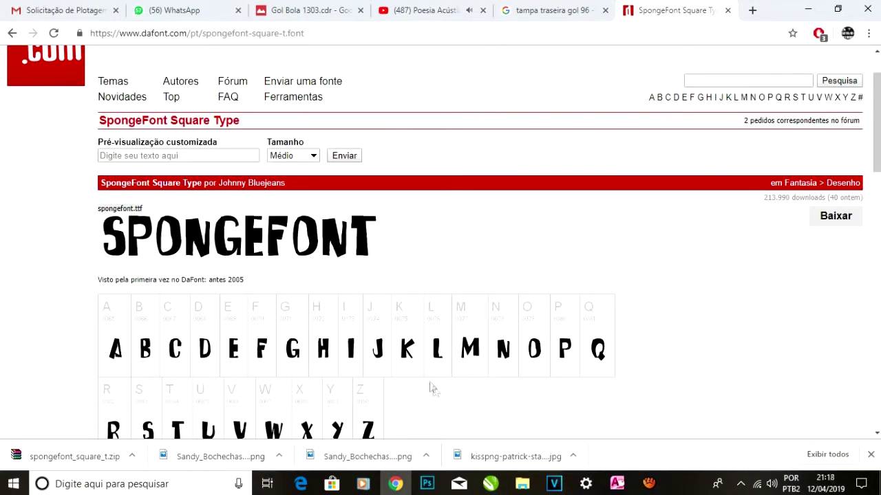
left_click(489, 484)
left_click(765, 429)
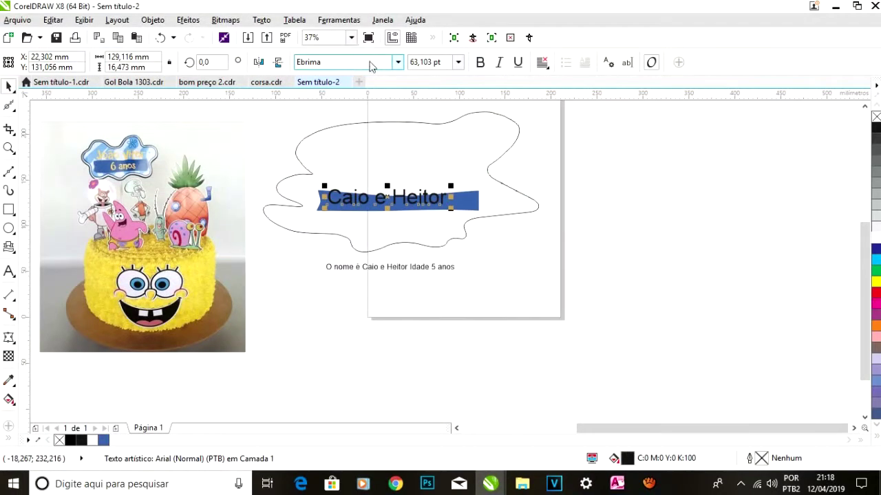
left_click(398, 64)
type("espon")
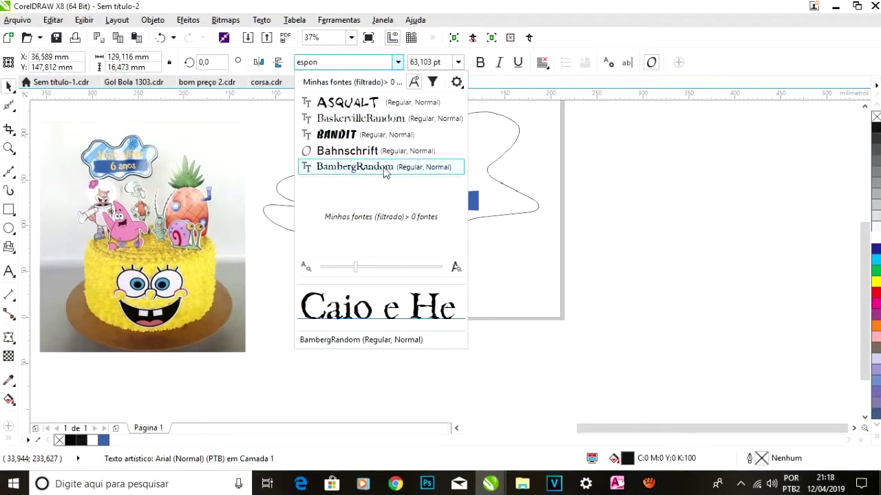
Apply the Asqualt font to the names text and search the font list for "es".
left_click(366, 103)
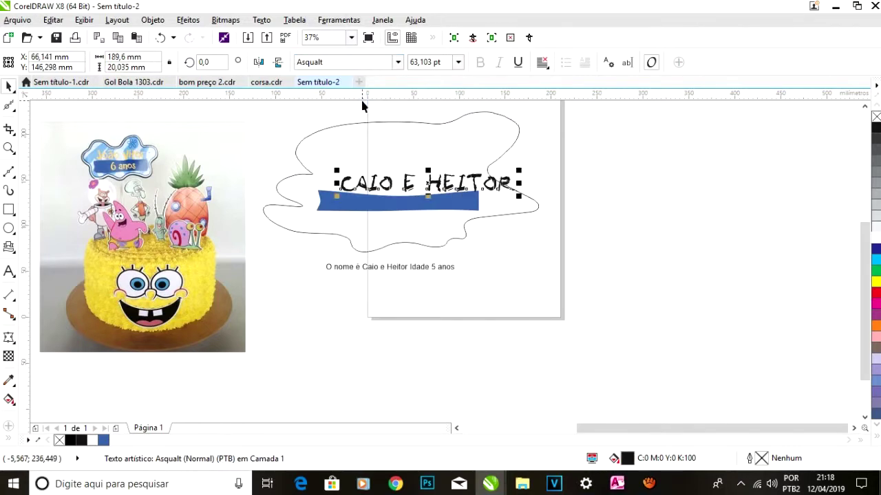
left_click(382, 63)
type("es")
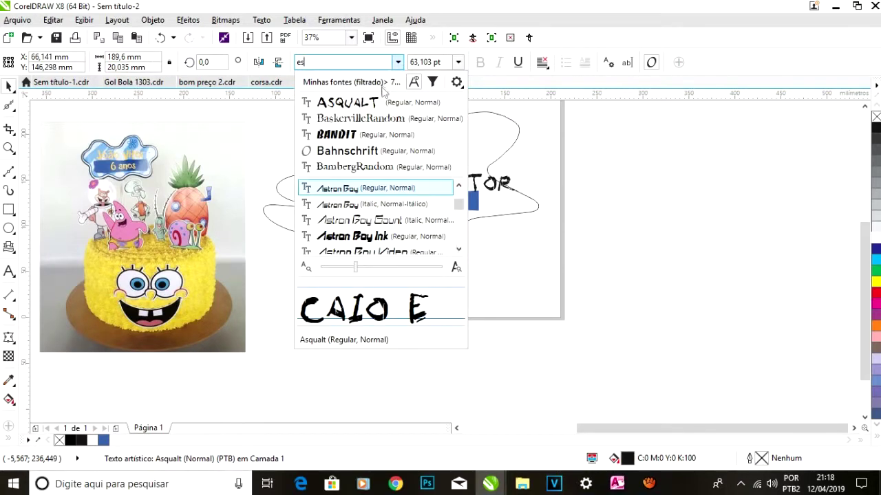
Switch to the browser, download the SpongeFont Square Type archive again and install the font it contains.
left_click(395, 484)
left_click(349, 296)
left_click(79, 458)
key("Escape")
double_click(248, 193)
left_click(105, 52)
key("Return")
left_click(659, 27)
left_click(713, 71)
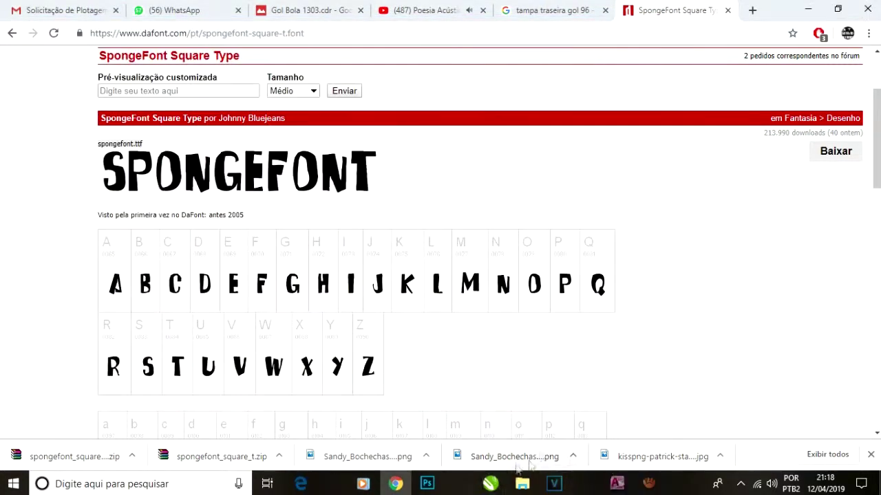
Switch to CorelDRAW, search the font list for "Espo" and look further down the list.
left_click(490, 483)
left_click(397, 63)
type("Espo")
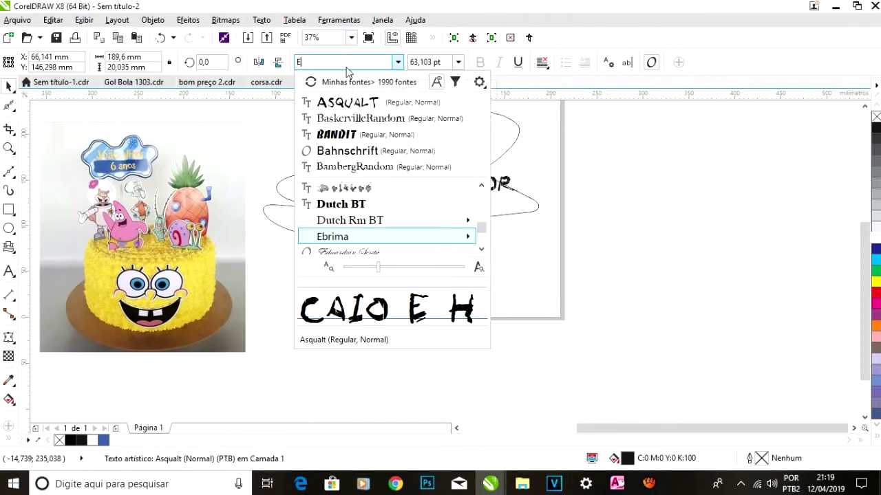
left_click(370, 112)
left_click(396, 63)
scroll(374, 225, "down", 5)
Switch to the browser, reopen the downloaded SpongeFont archive to check the font file and close it.
left_click(395, 483)
left_click(103, 457)
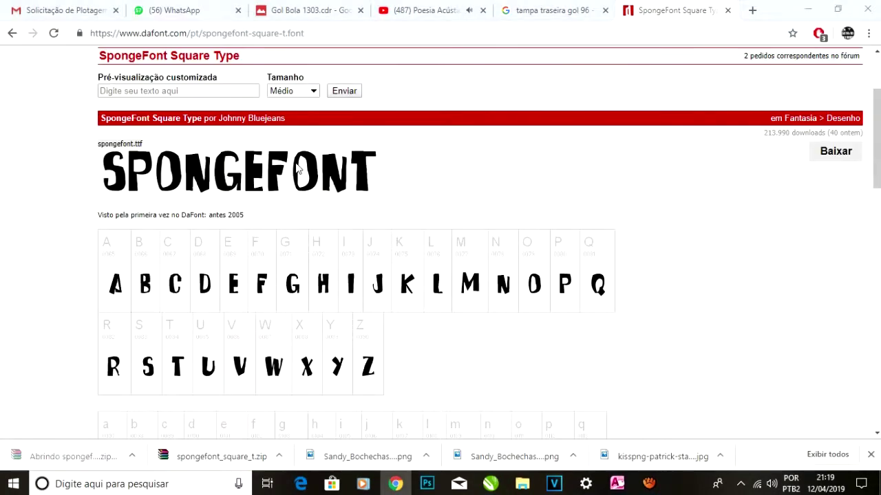
left_click(655, 44)
left_click(713, 72)
Switch to CorelDRAW and apply the SpongeFont SquareType font to the names text.
left_click(491, 484)
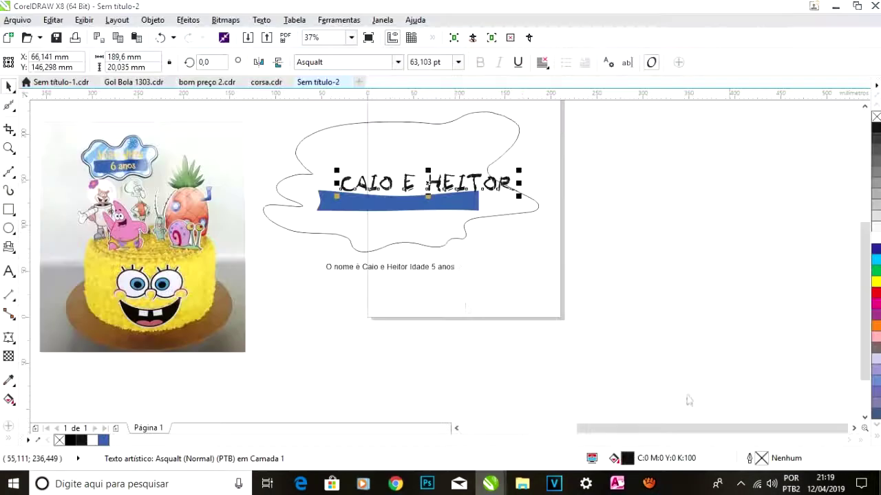
left_click(397, 62)
scroll(355, 219, "down", 3)
scroll(351, 218, "down", 8)
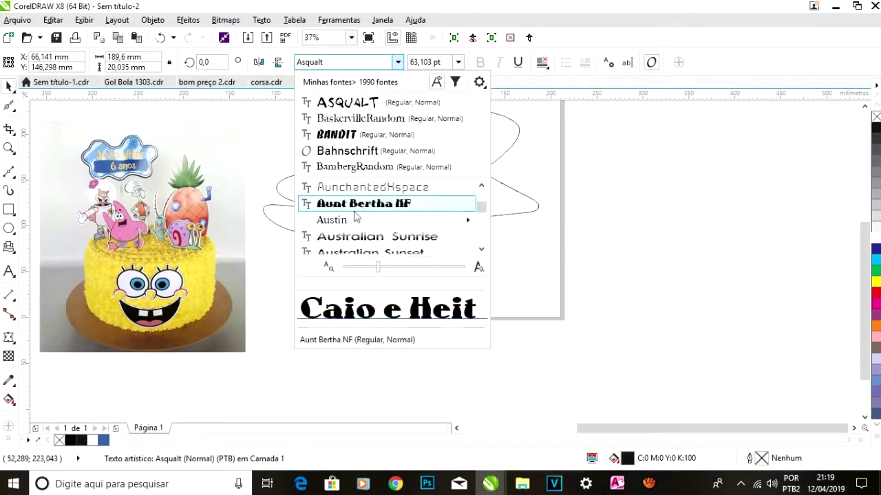
scroll(350, 234, "down", 15)
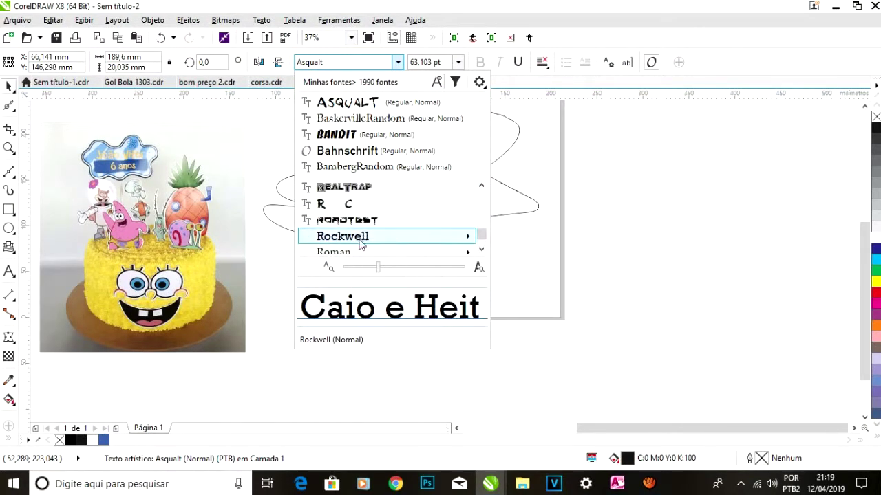
scroll(357, 213, "up", 1)
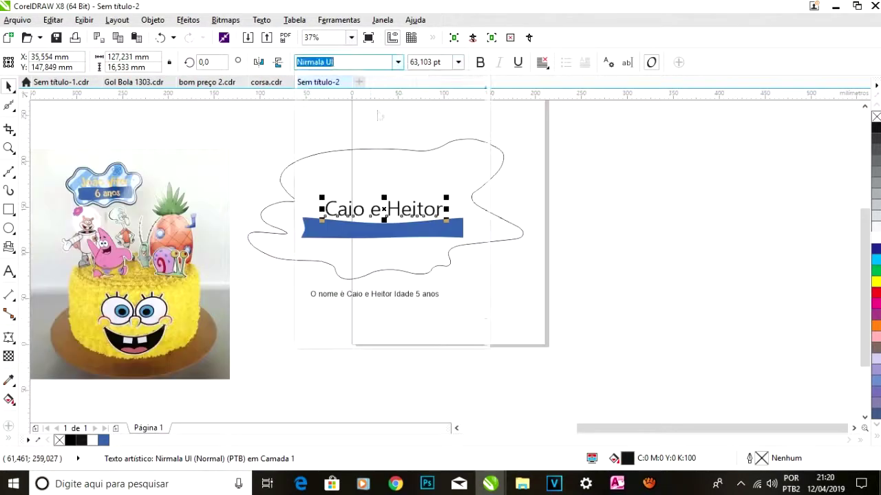
left_click(398, 62)
scroll(352, 220, "down", 5)
left_click(352, 220)
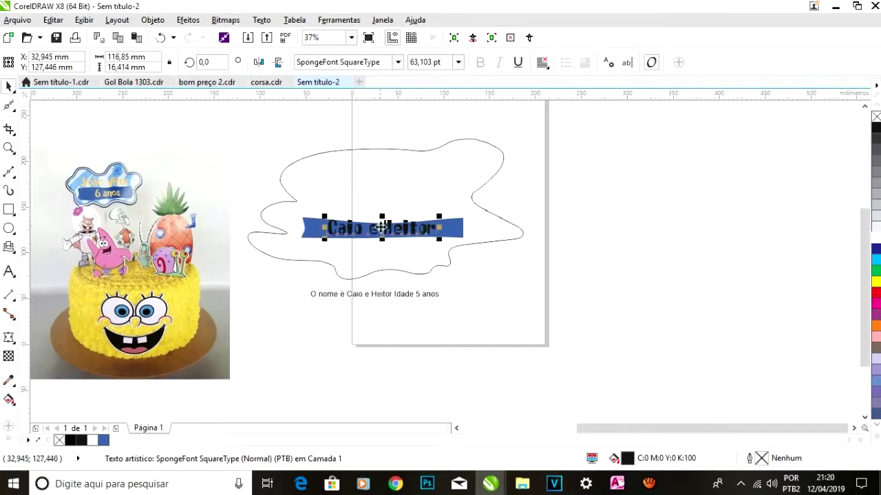
Colour the names text yellow and place a matching "5 anos" text on the blue banner.
scroll(381, 220, "up", 3)
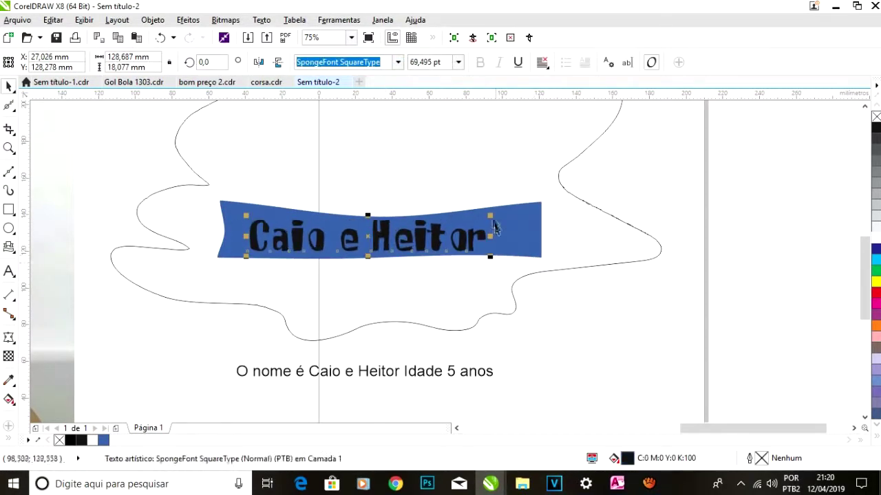
scroll(434, 235, "down", 3)
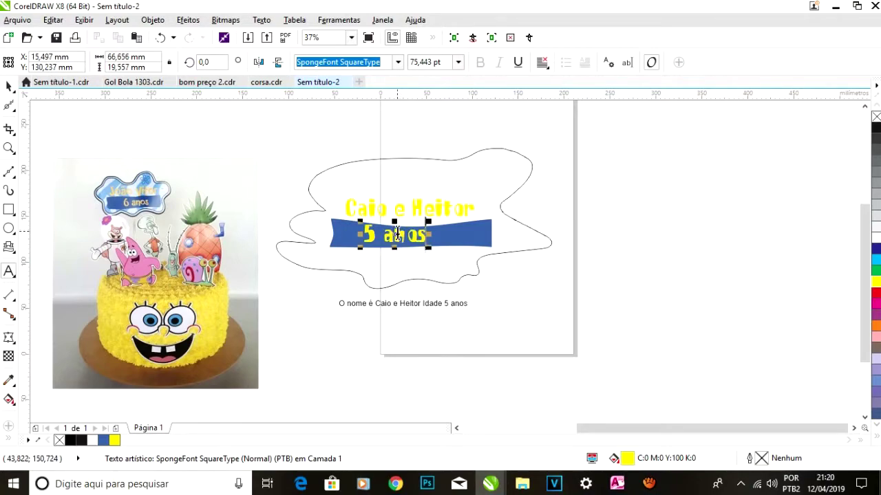
scroll(410, 238, "up", 3)
scroll(415, 220, "down", 3)
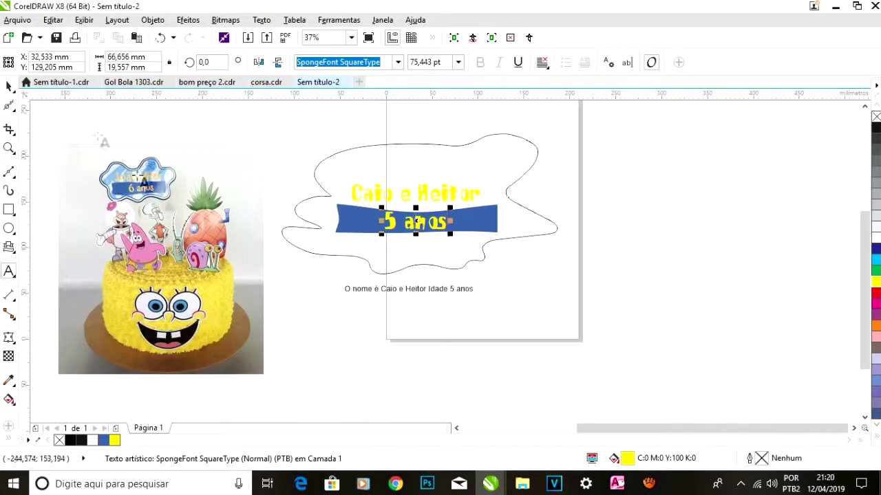
Add a one-step outward contour about 6.4 mm wide around the water-shaped sign outline.
left_click(425, 146)
scroll(394, 181, "down", 2)
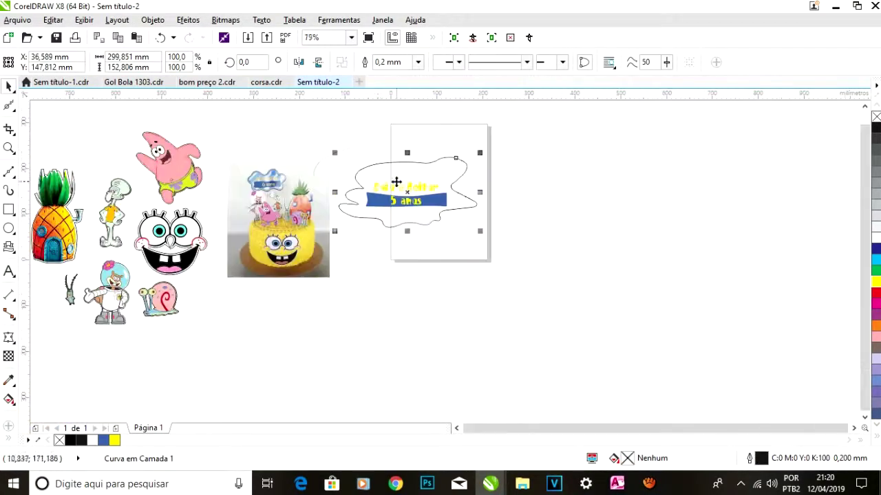
scroll(366, 183, "up", 2)
left_click(9, 337)
left_click(41, 348)
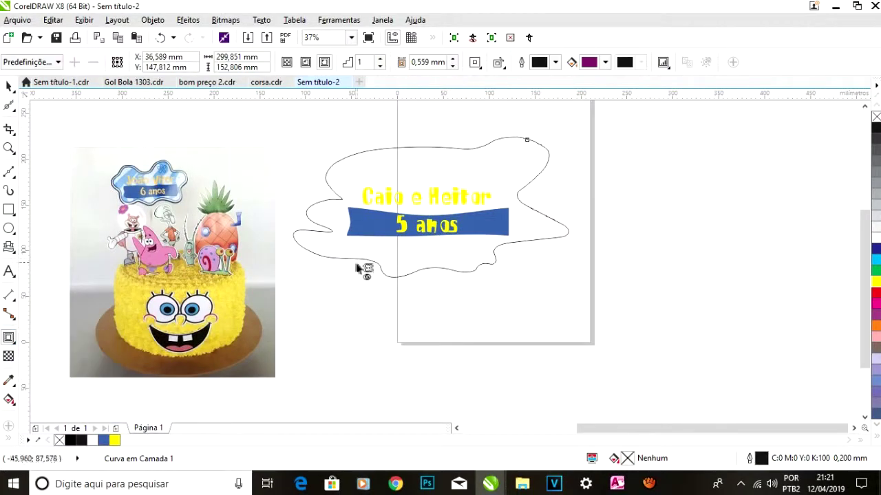
Sample the light blue of the sign in the reference photo and fill the water shape with it.
left_click(11, 380)
left_click(125, 172)
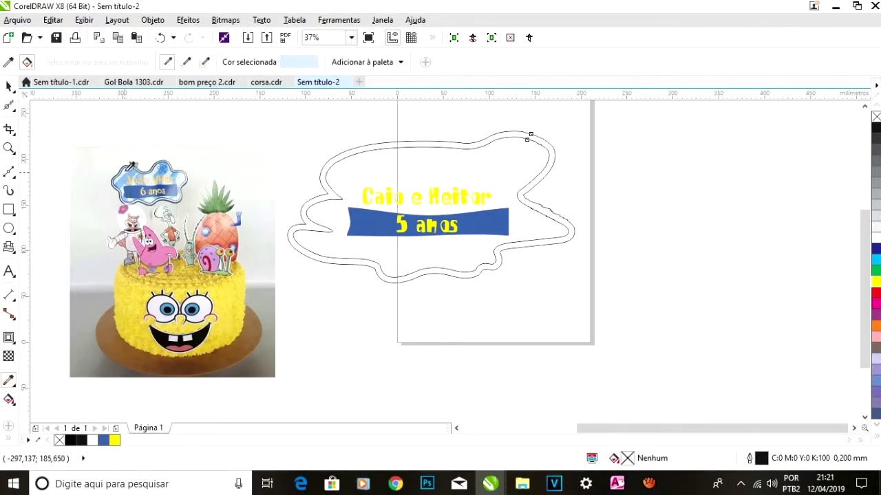
left_click(351, 177)
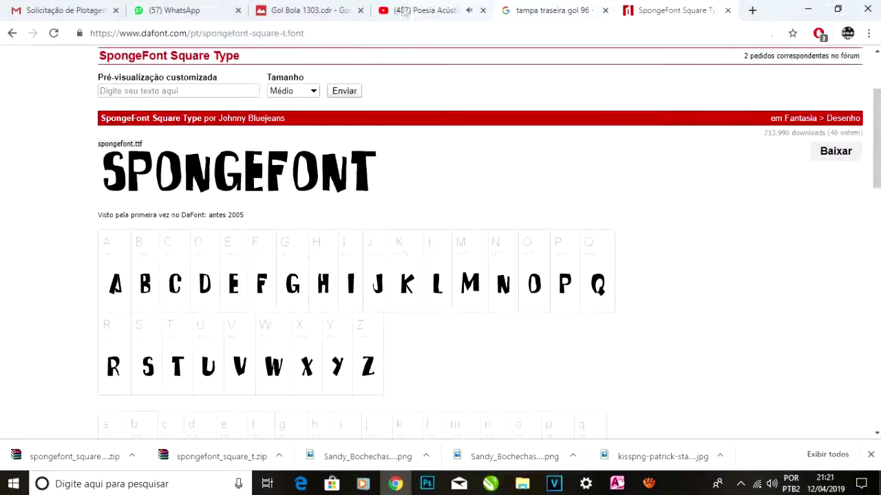
Switch to the browser and search Google Images for "bob esponja".
left_click(373, 32)
type("bob esponja")
key("Return")
left_click(214, 110)
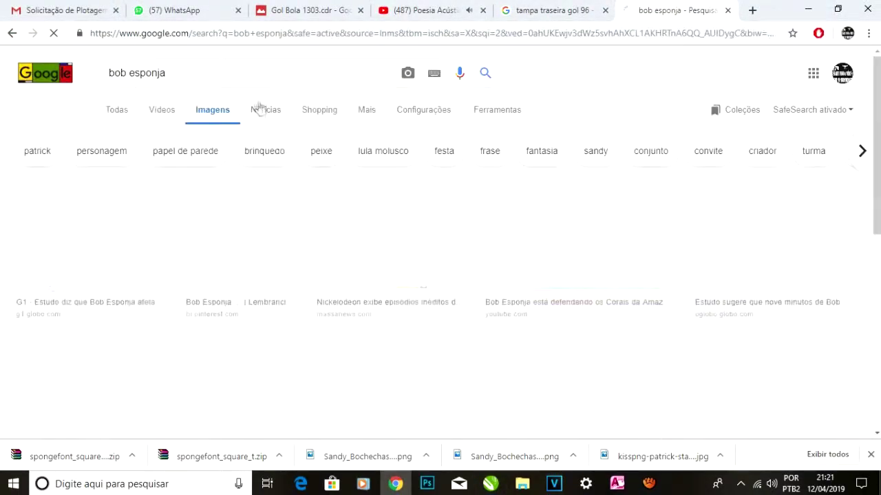
scroll(295, 174, "down", 8)
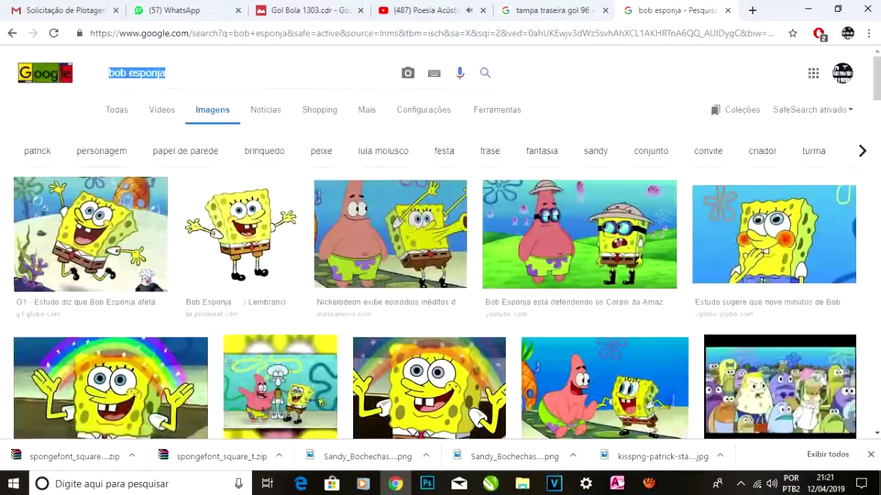
Search Google Images for "desenho alga do mar" and look through the seaweed drawings.
type("desenho alga do mar")
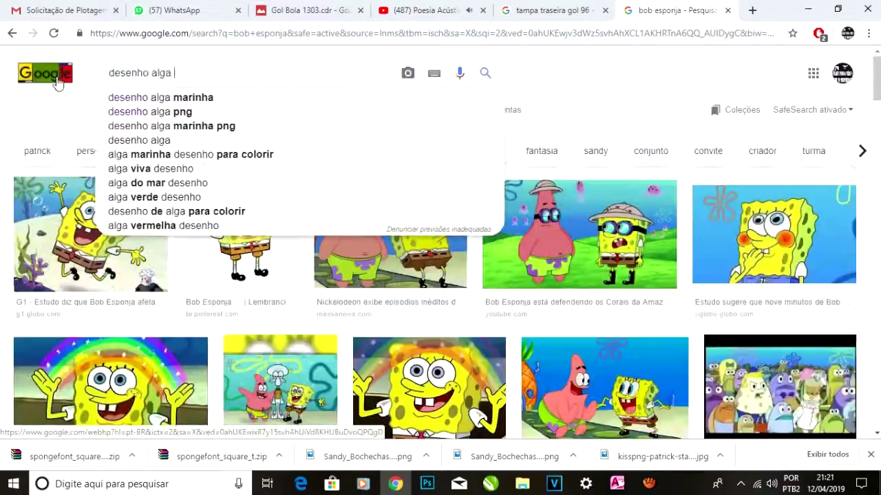
key("Return")
scroll(187, 213, "down", 5)
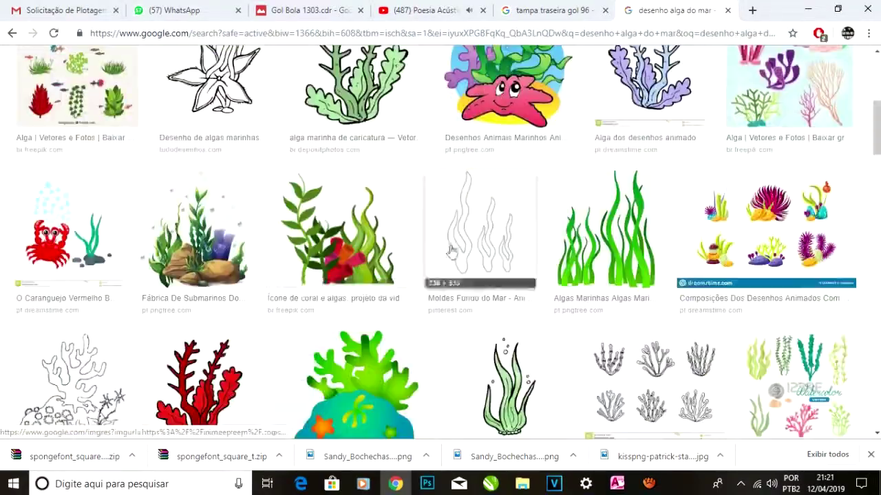
scroll(347, 195, "down", 3)
scroll(347, 194, "down", 6)
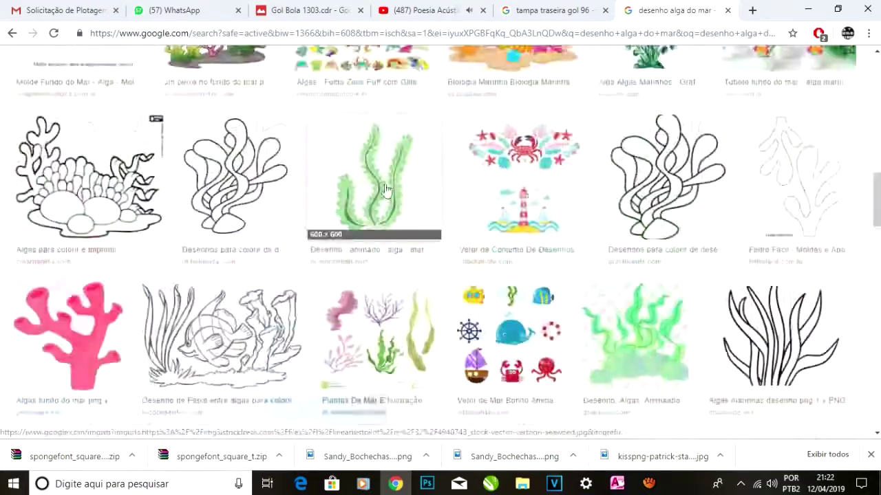
Open the Feltro Fácil seaweed template image and paste a copy of it into the CorelDRAW document.
left_click(800, 177)
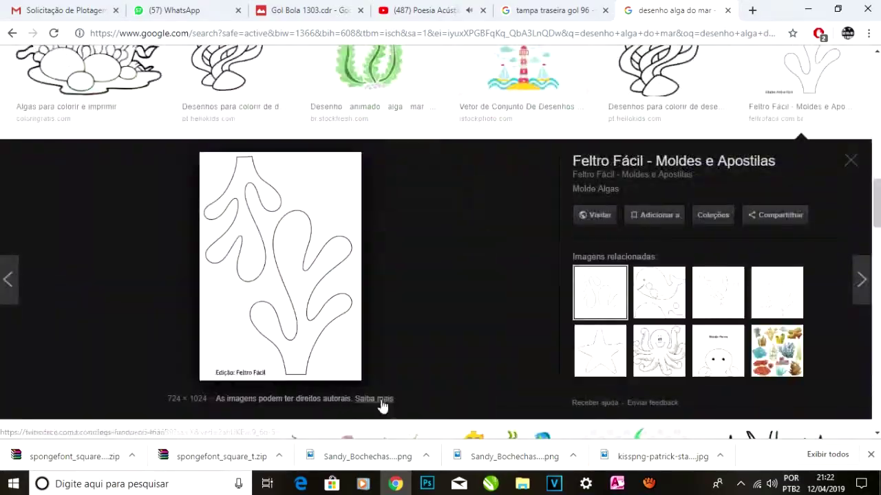
left_click(490, 484)
left_click(776, 421)
key("ctrl+v")
Trace the pasted seaweed bitmap into ungrouped vector curves and delete the original bitmap.
left_click(454, 61)
left_click(609, 126)
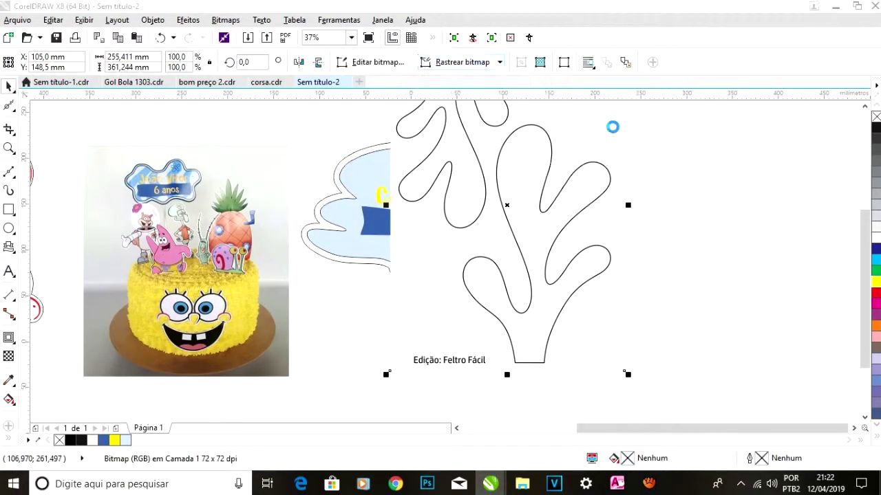
left_click(631, 442)
left_click_drag(548, 276, 605, 263)
left_click(568, 289)
key("Delete")
right_click(636, 277)
left_click(668, 181)
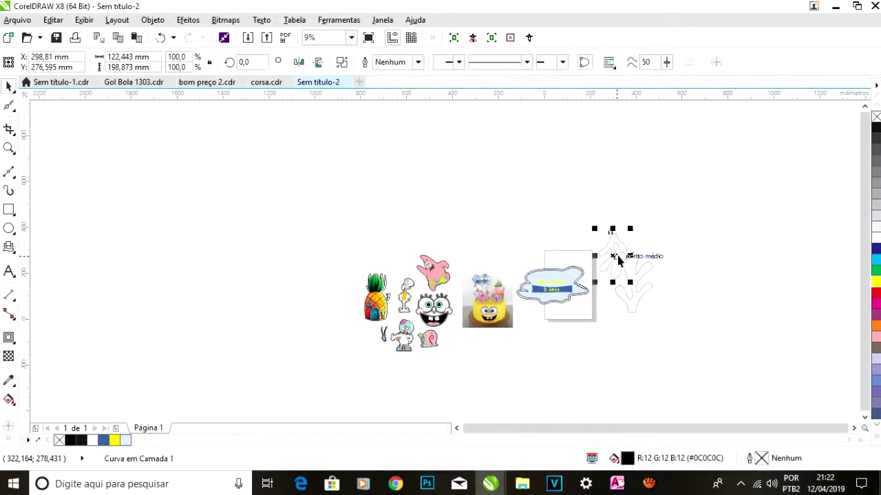
Sample the mid blue of the water pattern on the reference photo's sign with the Color Eyedropper.
scroll(612, 249, "up", 1)
left_click(8, 381)
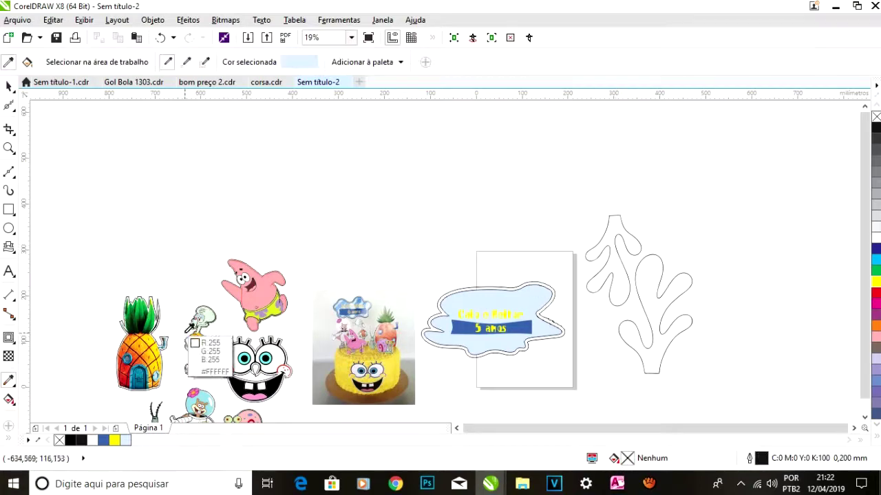
scroll(343, 311, "up", 2)
left_click(336, 282)
scroll(334, 282, "down", 2)
scroll(609, 264, "up", 2)
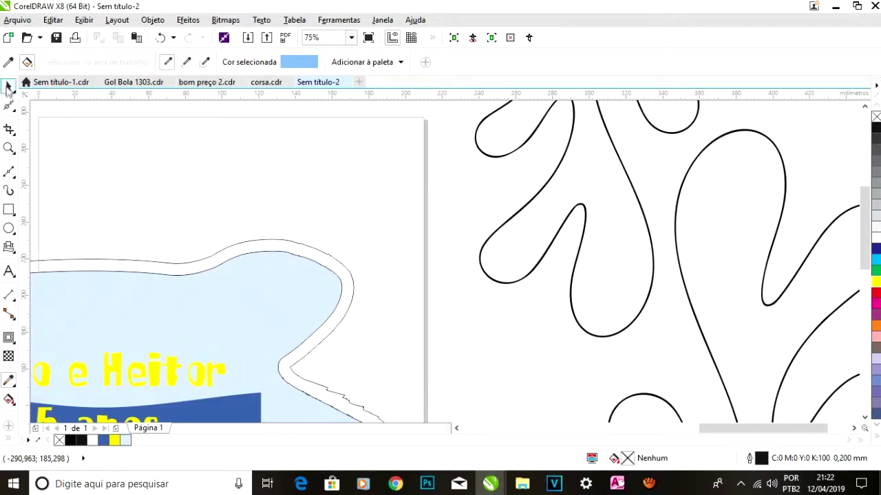
Select both traced seaweed outlines and create a boundary curve around them.
left_click(9, 87)
scroll(501, 180, "down", 3)
scroll(514, 161, "up", 3)
left_click(513, 164)
scroll(516, 164, "down", 2)
left_click_drag(471, 140, 605, 325)
left_click(152, 20)
mouse_move(220, 263)
left_click(368, 350)
Move the boundary curves aside, delete the leftover traced curves and break the boundary apart into separate seaweed shapes.
left_click_drag(532, 229, 517, 187)
left_click(531, 223)
key("Delete")
left_click(523, 217)
key("Delete")
right_click(518, 184)
left_click(560, 168)
left_click(534, 224)
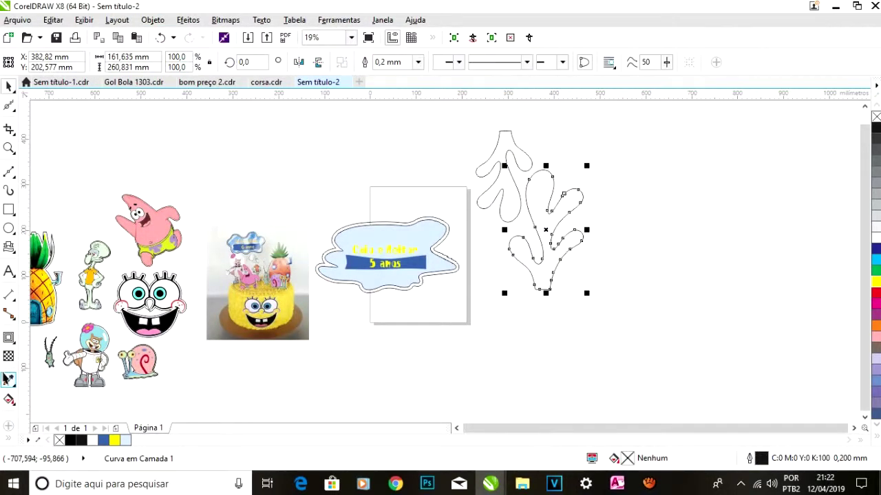
Fill both seaweed shapes with the sampled mid blue and remove their outlines.
key("space")
left_click(558, 227)
key("space")
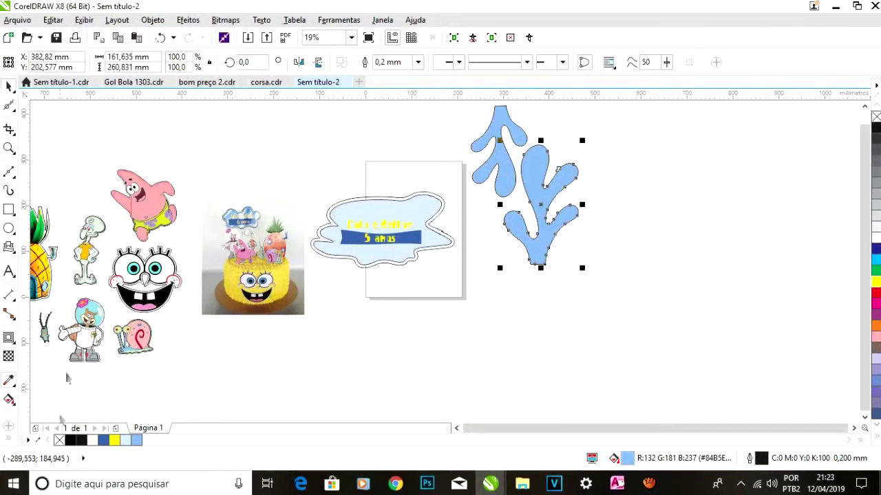
right_click(59, 440)
right_click(537, 204)
left_click(486, 267)
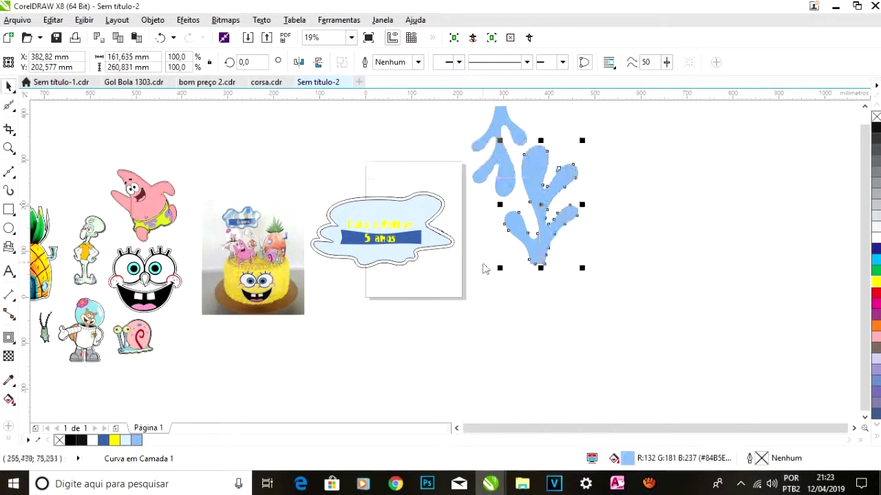
Scale both seaweed shapes down together to about 146 × 215 mm and rotate them by 90°.
scroll(486, 268, "down", 1)
left_click_drag(462, 174, 544, 278)
scroll(523, 225, "up", 1)
left_click_drag(547, 141, 507, 203)
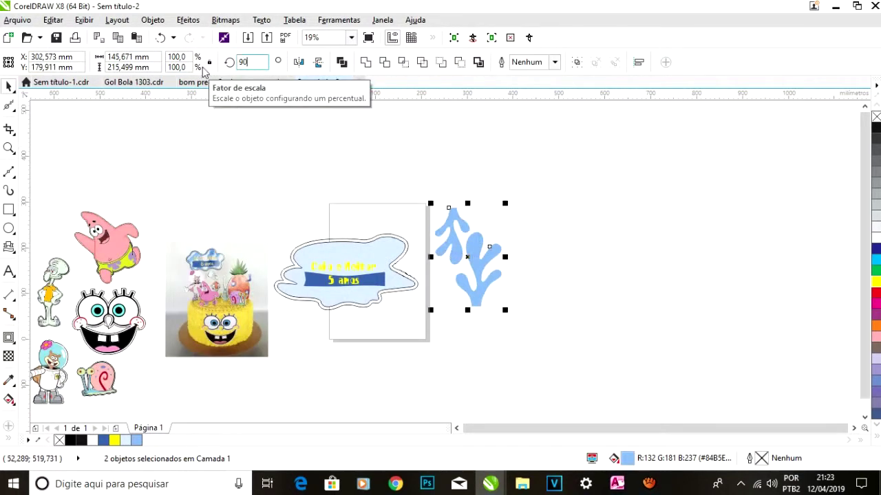
Place the rotated seaweed shapes inside the light blue water shape with PowerClip.
right_click(469, 256)
left_click(509, 170)
left_click(358, 298)
Change the sign contour's fill to a sampled white and scale the water-shaped sign down slightly.
scroll(206, 272, "up", 2)
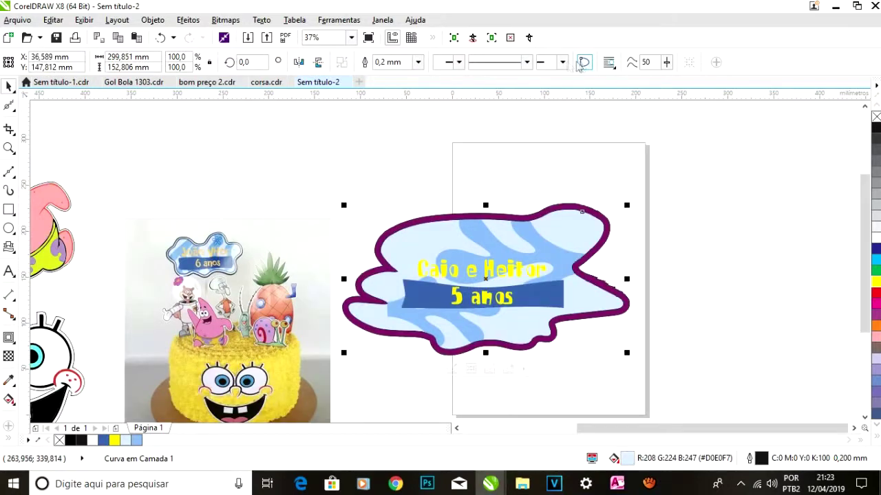
left_click(606, 62)
left_click(633, 95)
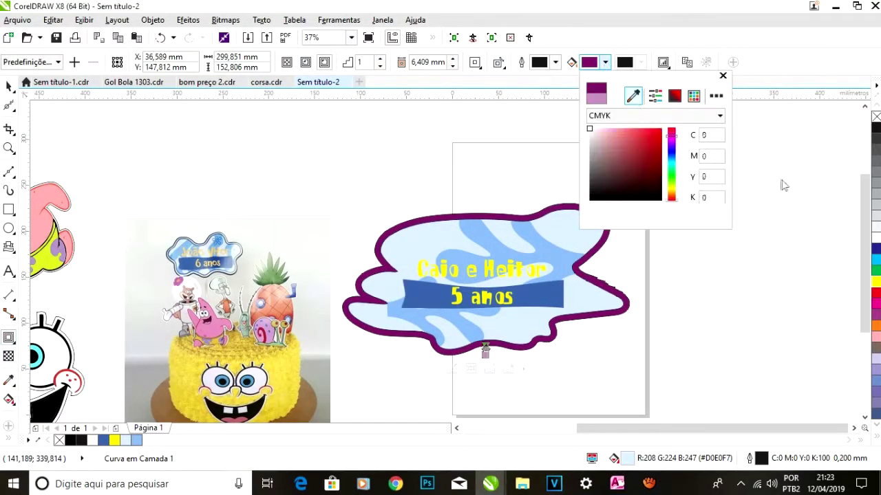
left_click(788, 184)
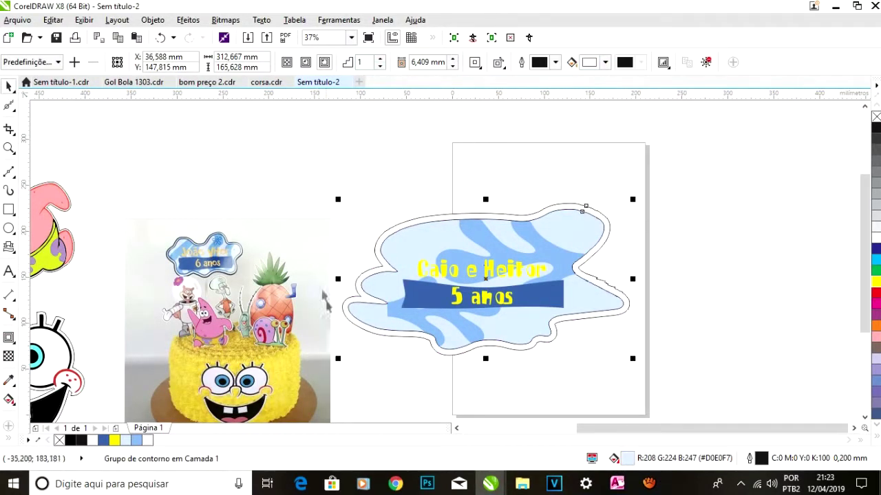
left_click_drag(632, 199, 603, 215)
Edit the sign's PowerClip contents, resizing and spreading out the two seaweed shapes, and finish editing.
scroll(470, 342, "up", 1)
left_click(467, 352)
left_click(466, 348)
left_click(440, 376)
left_click_drag(543, 159, 584, 141)
left_click(434, 283)
left_click_drag(434, 284, 328, 294)
left_click_drag(394, 234, 457, 195)
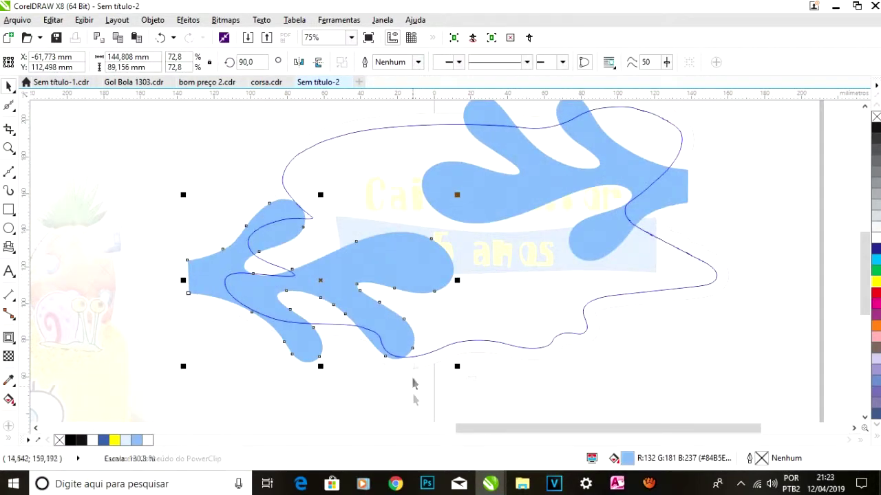
left_click(470, 376)
left_click(763, 271)
Reopen the sign's PowerClip contents and rotate both seaweed shapes using an angle of 90°.
scroll(762, 268, "down", 2)
scroll(371, 172, "up", 1)
left_click(567, 322)
left_click(573, 363)
scroll(480, 179, "down", 1)
left_click_drag(460, 172, 649, 296)
left_click_drag(256, 62, 209, 60)
type("90")
key("Return")
Rotate the upper seaweed shape on its own, trying 270° and settling on 180°.
left_click(451, 203)
left_click(525, 180)
type("270")
key("Return")
type("180")
key("Return")
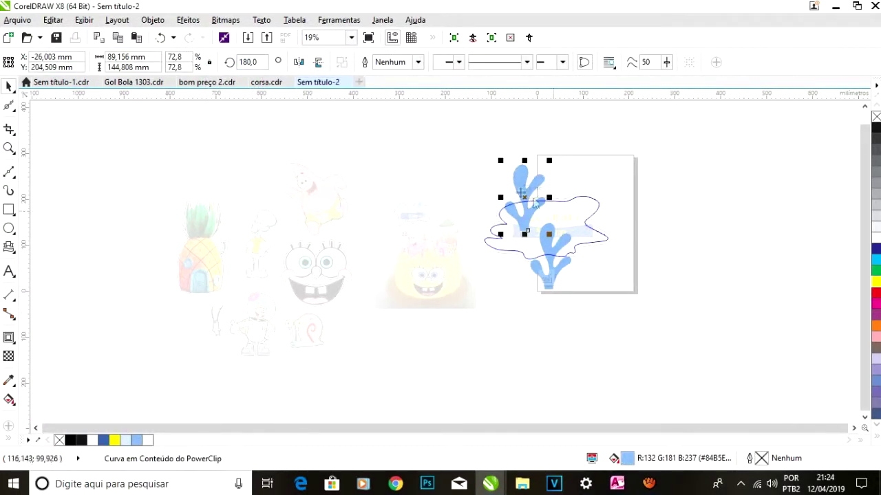
Position the other upright seaweed beside the first inside the sign and finish editing the PowerClip.
left_click(558, 265)
scroll(554, 244, "up", 1)
left_click_drag(547, 245, 578, 220)
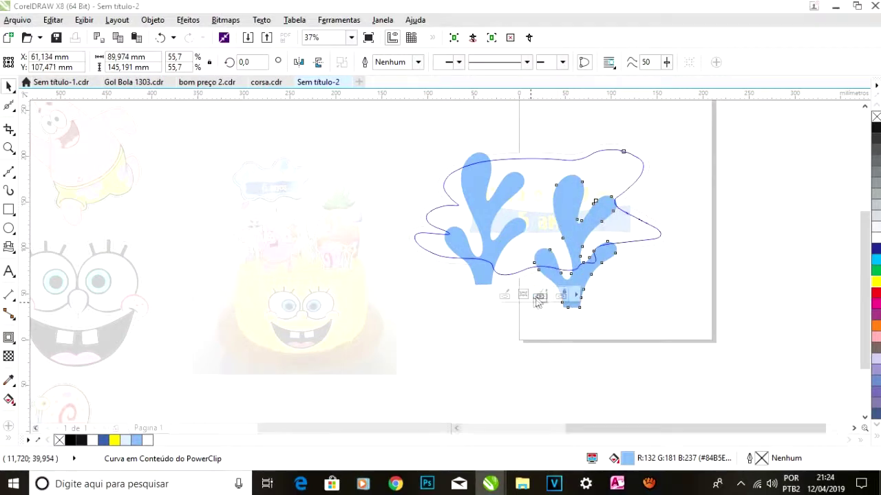
left_click(536, 296)
left_click(731, 211)
Edit the PowerClip contents again to move the seaweed up within the sign, and finish editing.
left_click(529, 260)
left_click(505, 294)
left_click(579, 199)
left_click_drag(576, 169, 577, 142)
left_click(540, 294)
left_click(632, 310)
Move the blue banner and its "5 anos" text slightly left on the sign and shorten the banner's right end.
left_click_drag(672, 261, 454, 201)
left_click_drag(540, 225, 529, 228)
scroll(627, 216, "up", 2)
left_click(599, 238)
left_click_drag(608, 232, 585, 233)
Smooth the jagged stretch of the sign's outlines near the right tip with the Smooth tool, setting its nib to 50 mm.
left_click(9, 105)
scroll(674, 201, "down", 2)
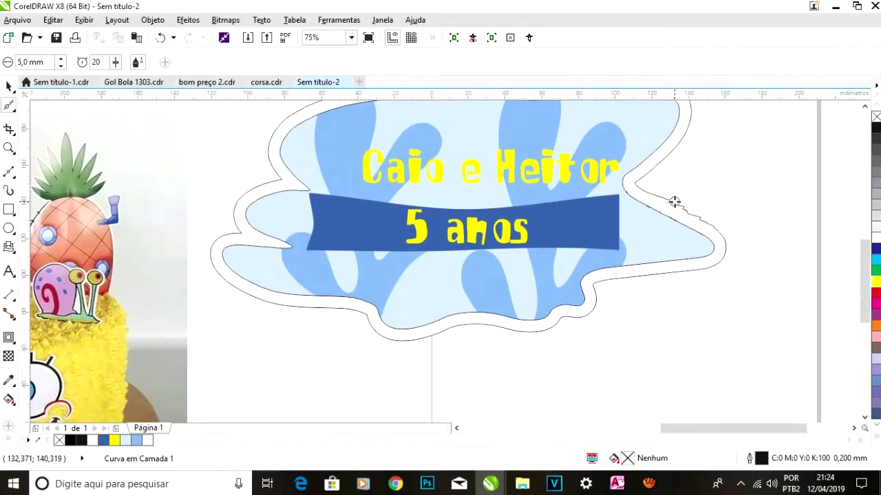
left_click(9, 86)
left_click(657, 197)
left_click(9, 105)
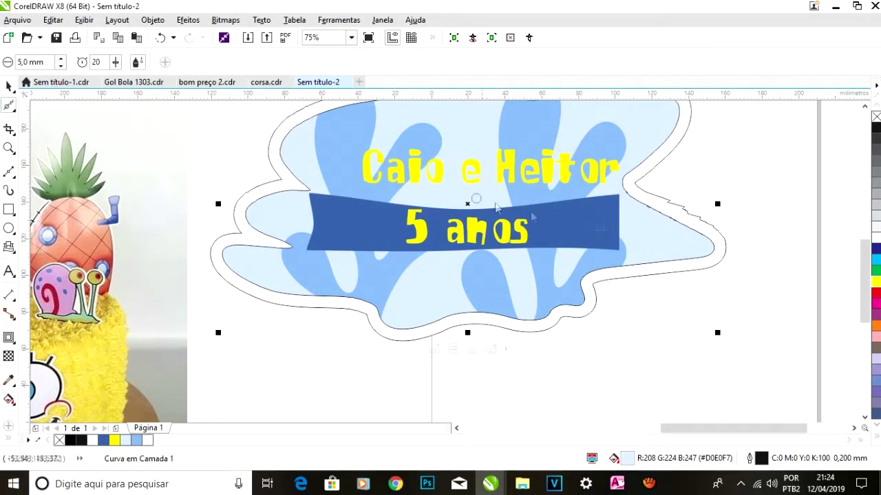
scroll(701, 216, "up", 2)
type("50")
key("Return")
scroll(222, 174, "down", 4)
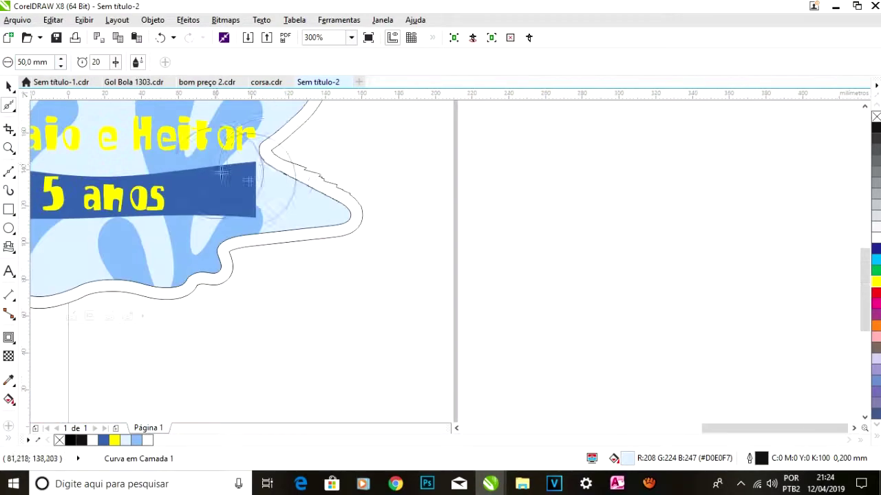
scroll(337, 172, "down", 1)
left_click(9, 86)
left_click(441, 163)
scroll(364, 158, "down", 1)
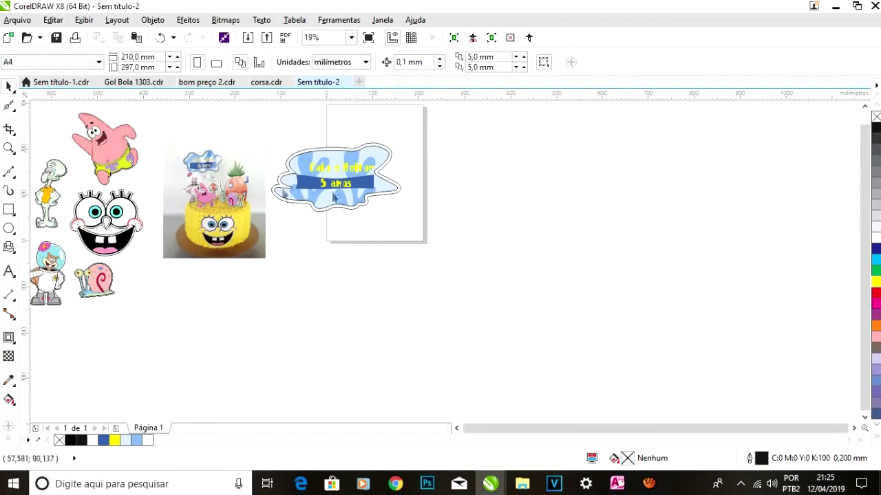
Shorten the blue banner behind "5 anos" further at its right end.
scroll(303, 184, "up", 2)
left_click(309, 186)
scroll(310, 185, "down", 1)
scroll(305, 183, "up", 2)
left_click_drag(282, 173, 371, 175)
scroll(337, 183, "down", 1)
left_click_drag(623, 180, 592, 184)
left_click_drag(484, 182, 491, 181)
Enlarge the name text and "5 anos" together until the name text is about 88 pt.
scroll(491, 181, "down", 2)
left_click(534, 199)
scroll(496, 186, "up", 1)
left_click_drag(595, 244, 387, 122)
left_click_drag(416, 194, 395, 202)
left_click(591, 223)
Apply a contour to the yellow name text above the banner with the Contour tool.
scroll(449, 138, "up", 2)
left_click(451, 161)
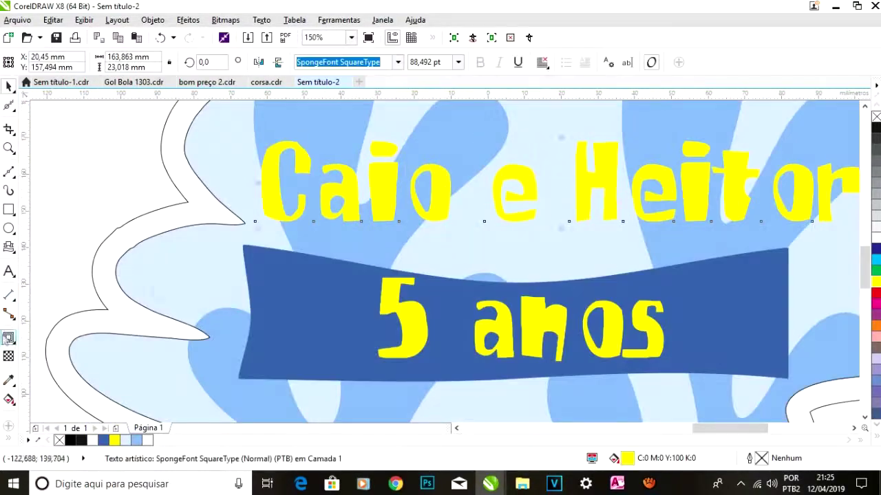
left_click(9, 338)
scroll(350, 211, "up", 2)
left_click_drag(367, 289, 367, 289)
scroll(372, 216, "down", 4)
scroll(375, 206, "up", 1)
left_click(9, 86)
left_click(169, 159)
Group all objects of the name sign.
scroll(385, 225, "down", 1)
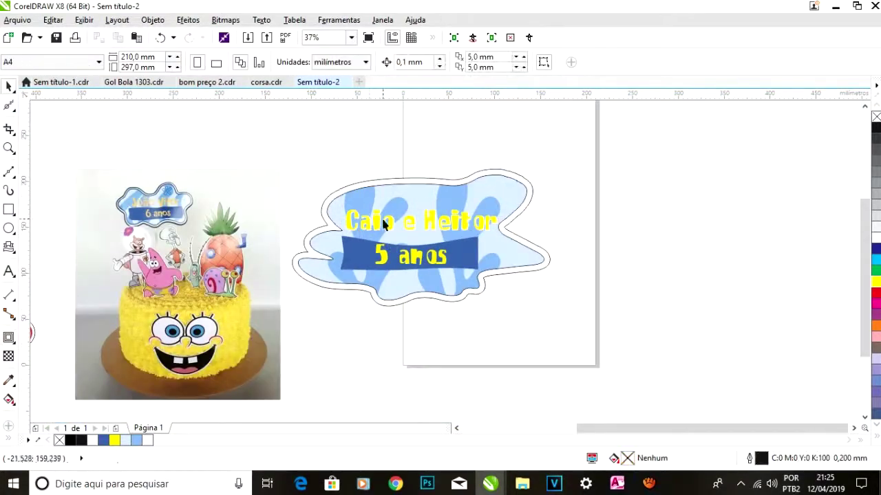
scroll(498, 238, "down", 1)
left_click_drag(551, 266, 349, 207)
left_click_drag(490, 256, 361, 137)
right_click(434, 188)
left_click(484, 249)
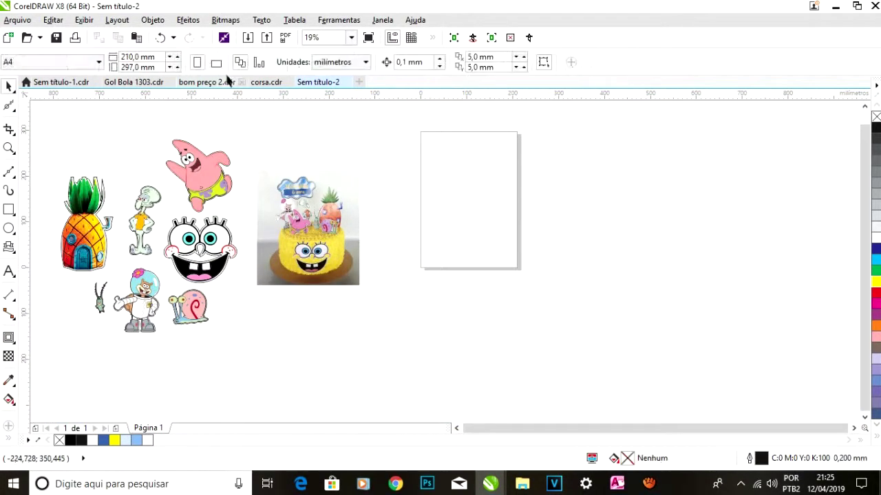
key("ctrl+z")
right_click(406, 167)
left_click(447, 227)
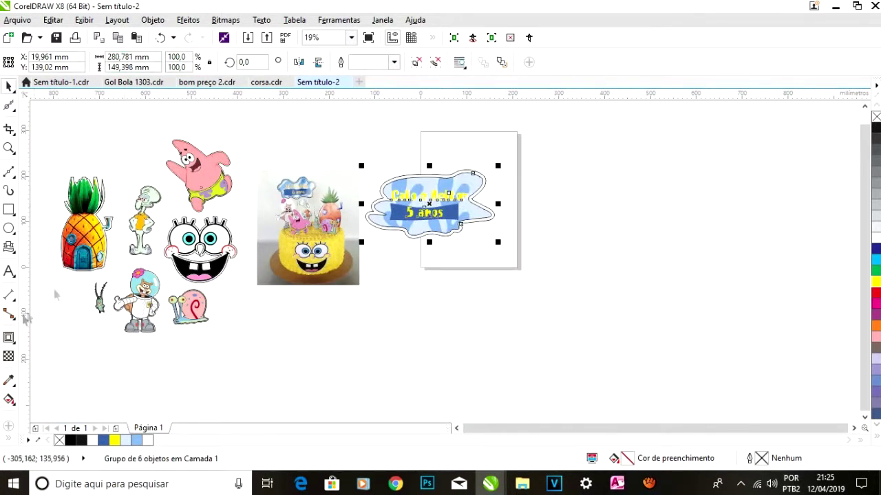
Create a boundary curve around the grouped sign and give it an outside contour offset of 2.095 mm.
scroll(449, 252, "up", 2)
left_click(146, 21)
mouse_move(196, 262)
left_click(368, 344)
left_click(8, 338)
scroll(447, 226, "up", 1)
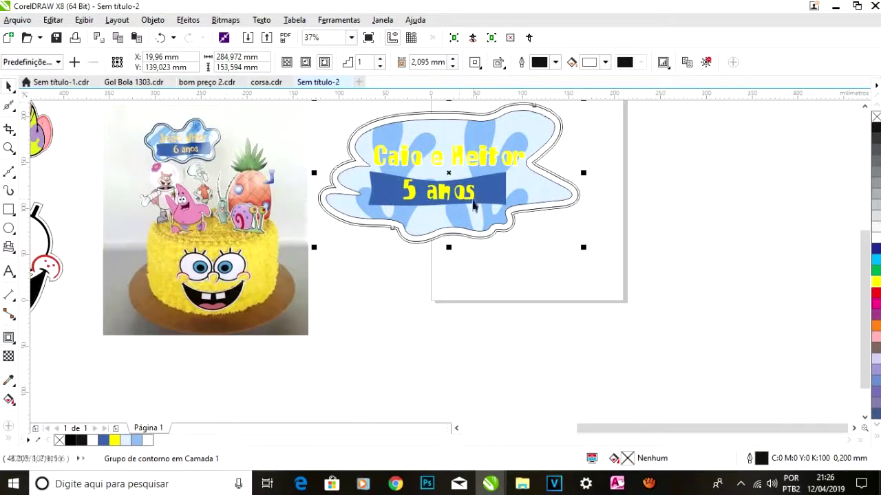
Move the contour group away from the sign, separate it, and delete the inner boundary curve.
left_click_drag(423, 223, 619, 291)
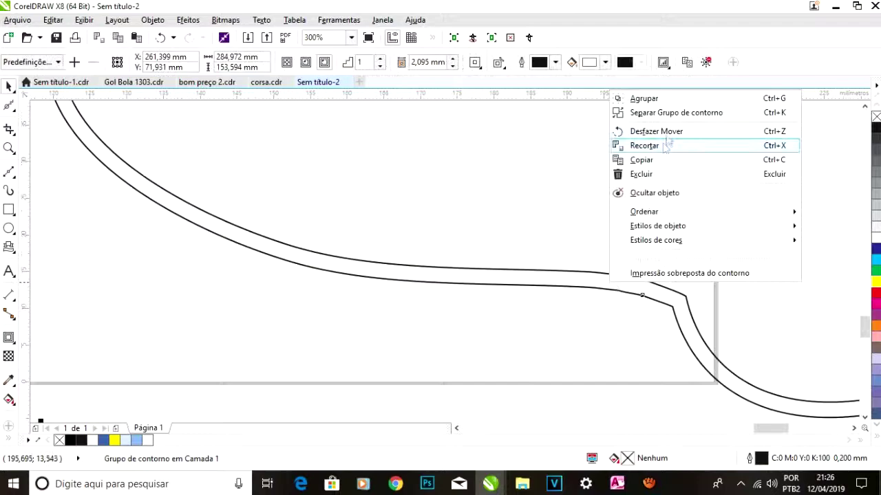
left_click(639, 104)
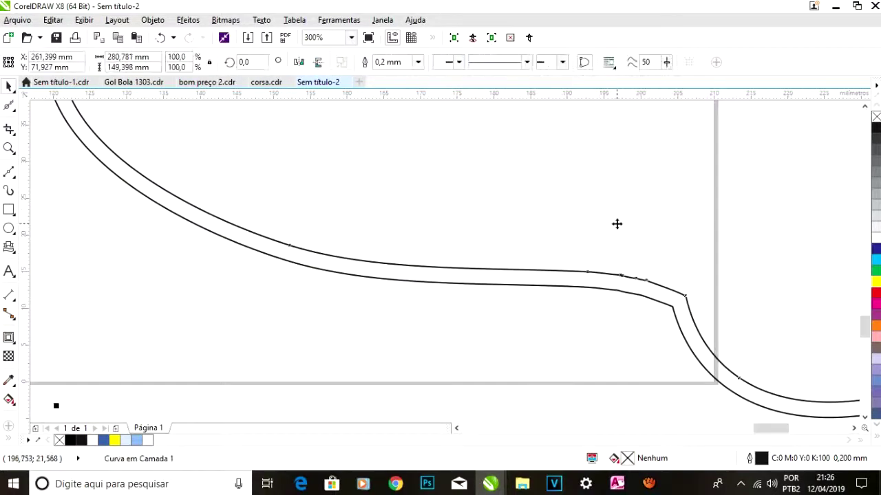
scroll(592, 214, "down", 2)
key("Delete")
Center the remaining contour and the sign group on the page so they line up.
left_click(580, 197)
key("p")
scroll(582, 194, "down", 4)
scroll(554, 191, "up", 2)
left_click(633, 178)
key("p")
scroll(665, 180, "down", 1)
scroll(702, 194, "up", 1)
left_click(680, 195)
scroll(662, 183, "down", 1)
Move the outlined sign off the page towards the lower left and delete the cake reference photo.
left_click_drag(678, 199, 579, 128)
left_click_drag(637, 159, 414, 218)
scroll(551, 165, "up", 2)
scroll(491, 170, "down", 2)
left_click(496, 173)
key("Delete")
Gather the characters and the sign and scale them all down together to about 55%.
scroll(477, 194, "down", 1)
left_click_drag(382, 163, 483, 227)
left_click_drag(459, 192, 544, 192)
scroll(546, 186, "up", 1)
left_click(590, 167)
left_click_drag(386, 132, 590, 291)
left_click_drag(558, 151, 494, 198)
left_click(413, 148)
Switch the page to landscape and move all the scaled artwork onto it.
left_click(216, 63)
left_click_drag(382, 161, 544, 318)
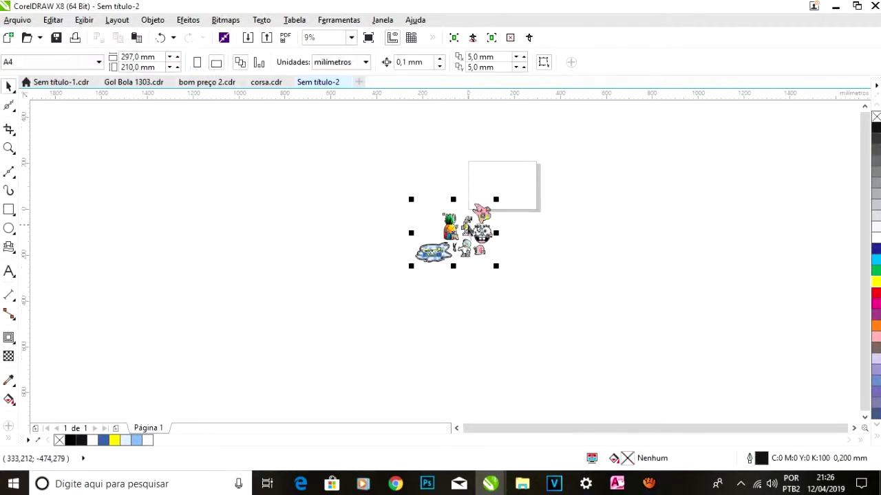
left_click_drag(468, 225, 519, 179)
scroll(518, 179, "up", 2)
left_click(297, 124)
left_click(382, 282)
left_click_drag(438, 308, 453, 272)
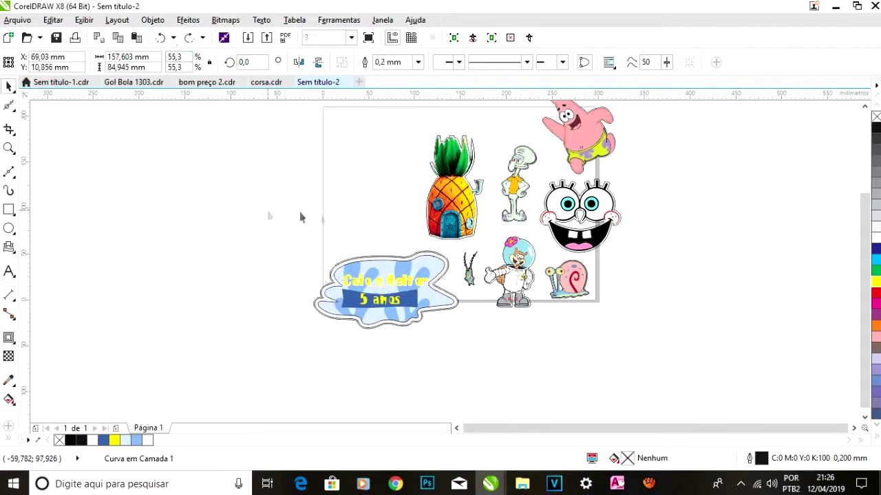
Move the name sign with its outline left, partly beyond the page's left edge.
scroll(301, 218, "down", 2)
left_click_drag(262, 126, 482, 271)
left_click_drag(295, 224, 397, 275)
scroll(347, 252, "up", 1)
left_click_drag(397, 201, 301, 174)
Arrange the pineapple, Squidward and SpongeBob's face along the page top, with Plankton, Sandy and Gary beneath and Patrick outside to the right.
scroll(304, 199, "down", 1)
left_click(384, 133)
left_click_drag(348, 194, 347, 194)
left_click_drag(402, 219, 393, 325)
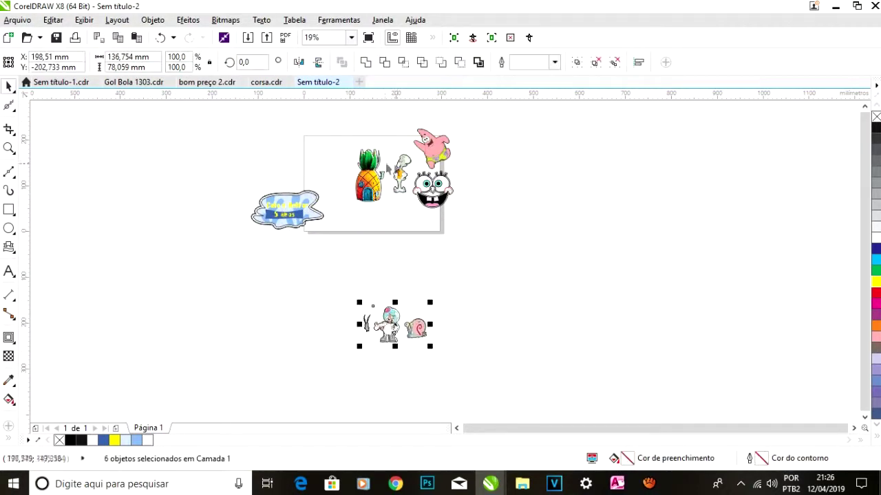
left_click_drag(433, 186, 413, 172)
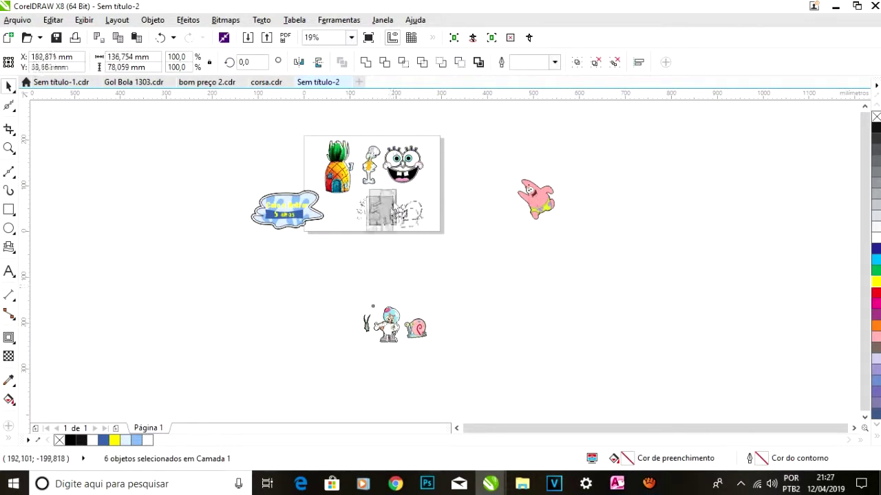
left_click(206, 176)
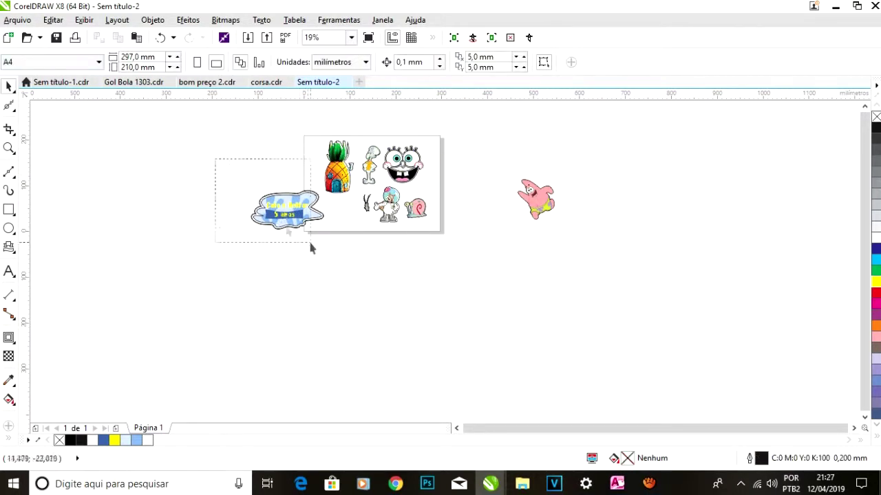
Change the page size to A3 in landscape orientation.
left_click_drag(310, 243, 310, 243)
left_click(83, 62)
left_click(33, 117)
left_click(216, 62)
Move the name sign onto the page's lower left and Patrick beside Gary at the right.
left_click_drag(212, 173, 337, 241)
left_click_drag(297, 209, 327, 221)
left_click(533, 199)
left_click(472, 208)
Add the registration marks for cutting around the artwork on the page.
left_click(454, 38)
scroll(394, 174, "up", 2)
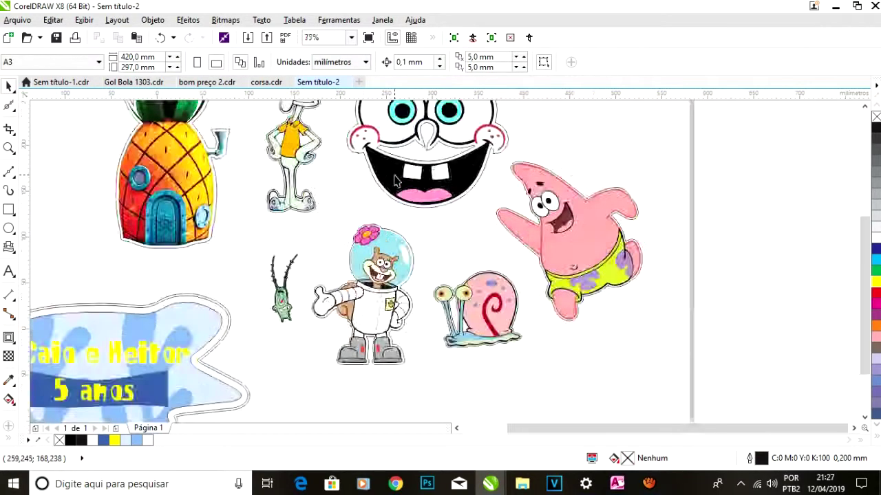
scroll(422, 180, "down", 2)
scroll(424, 143, "up", 1)
Write the note "prontinho so cortar e" below the page in 24 pt Arial.
left_click(10, 275)
scroll(346, 252, "down", 1)
left_click(304, 328)
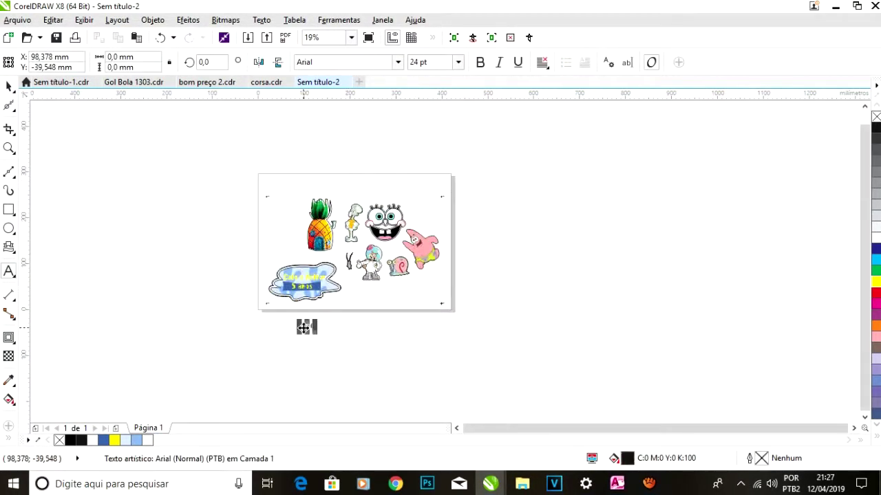
scroll(306, 334, "up", 2)
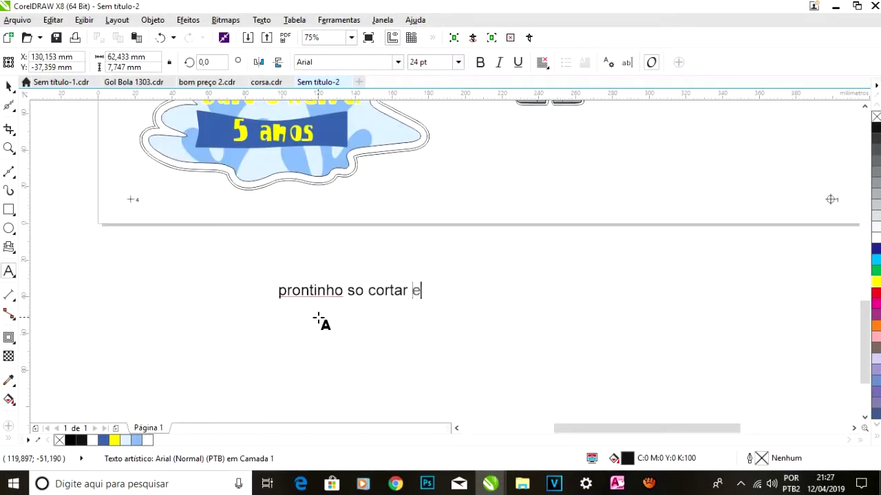